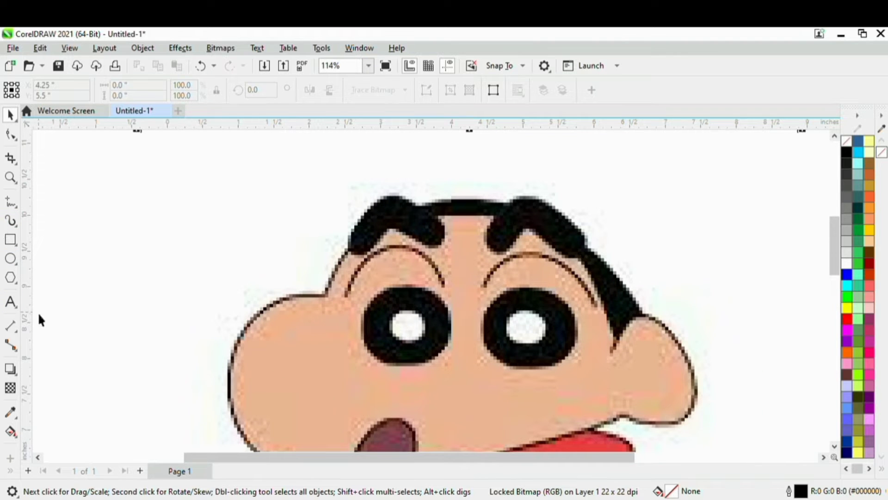
# Set the Pen tool's outline width to Hairline and start a path at the left eyebrow's outer end.
pyautogui.click(51, 245)
pyautogui.scroll(6, 359, 246)
pyautogui.scroll(1, 346, 273)
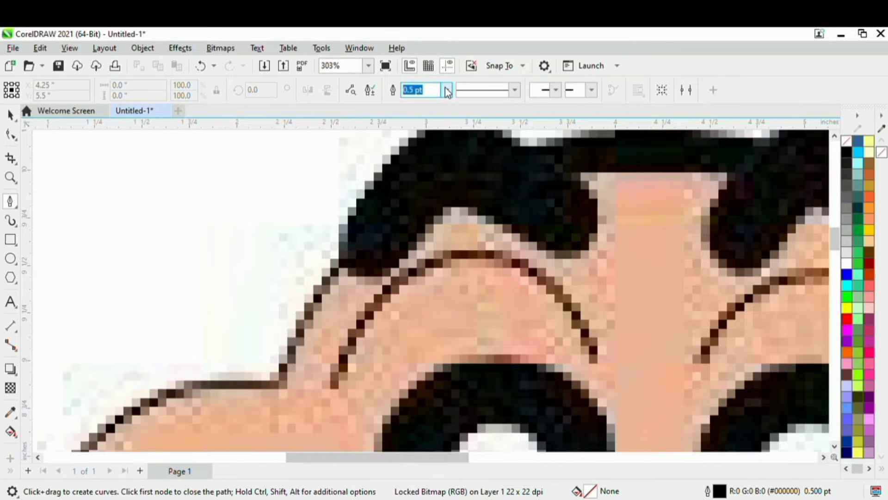
pyautogui.scroll(1, 346, 260)
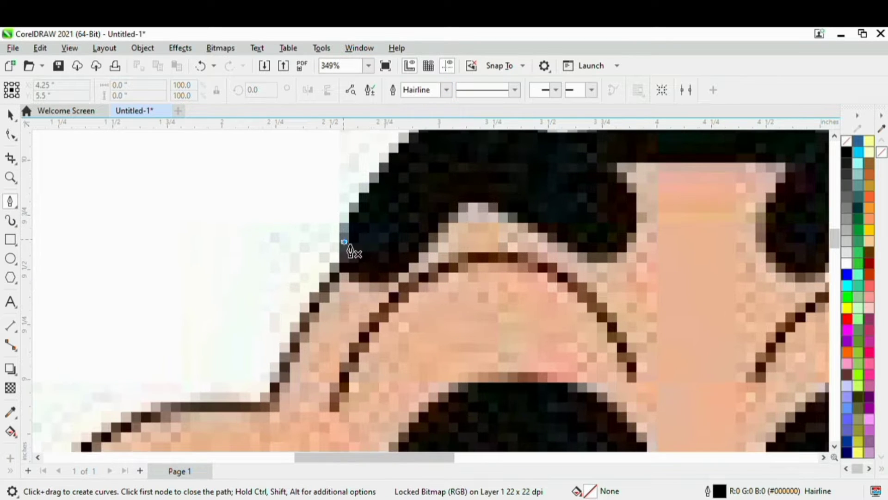
pyautogui.scroll(-10, 350, 251)
pyautogui.scroll(8, 377, 215)
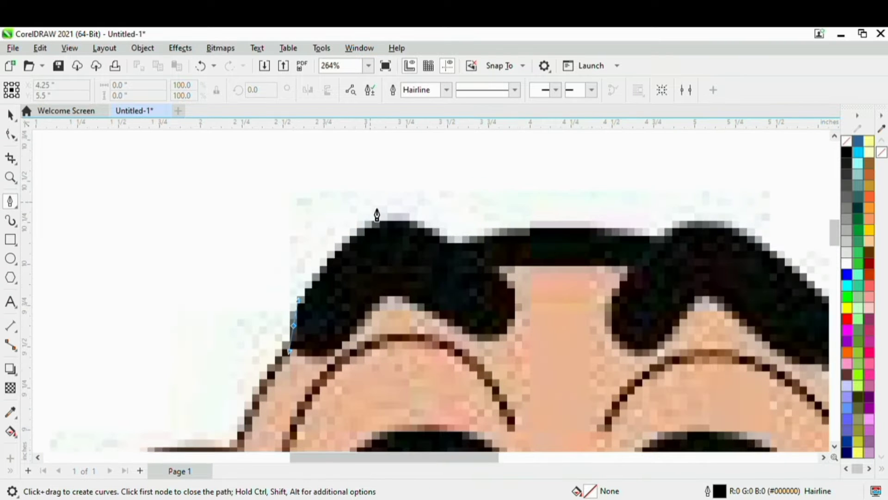
# Trace the path over the left eyebrow's rounded top to its junction with the hair band.
pyautogui.moveTo(357, 235); pyautogui.dragTo(375, 221)
pyautogui.scroll(1, 380, 214)
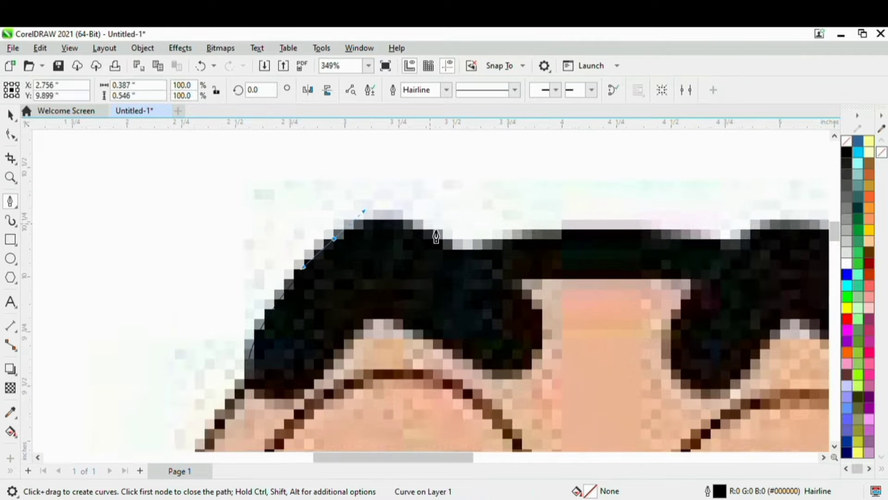
pyautogui.click(413, 223)
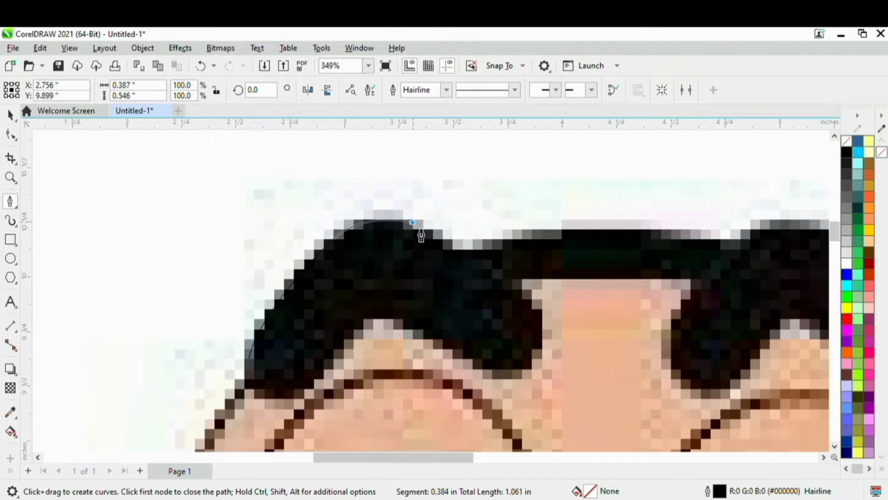
pyautogui.click(459, 259)
pyautogui.scroll(-1, 462, 250)
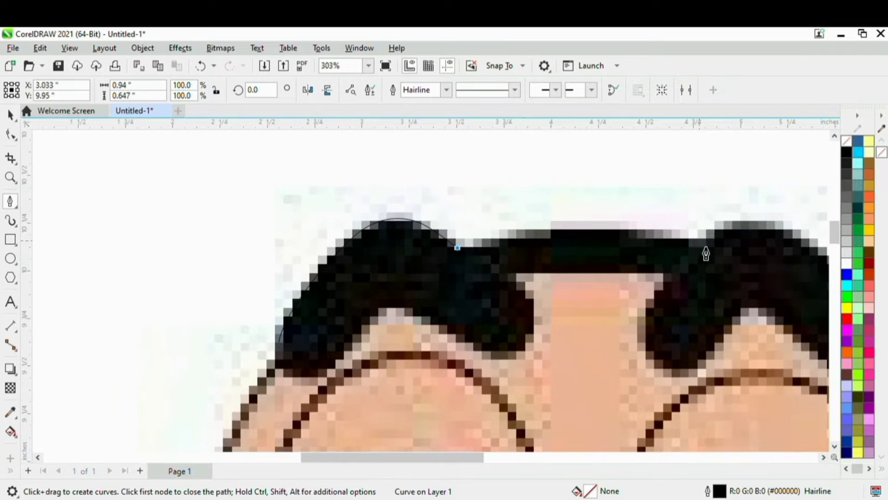
# Continue the path along the hair band's upper edge and over the top of the right eyebrow.
pyautogui.moveTo(700, 243); pyautogui.dragTo(751, 281)
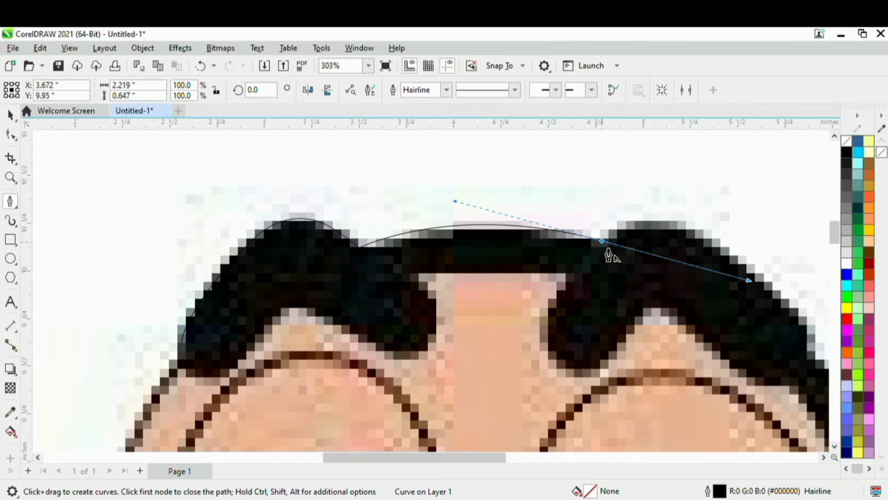
pyautogui.moveTo(700, 231); pyautogui.dragTo(755, 277)
pyautogui.scroll(-3, 614, 228)
pyautogui.scroll(4, 670, 257)
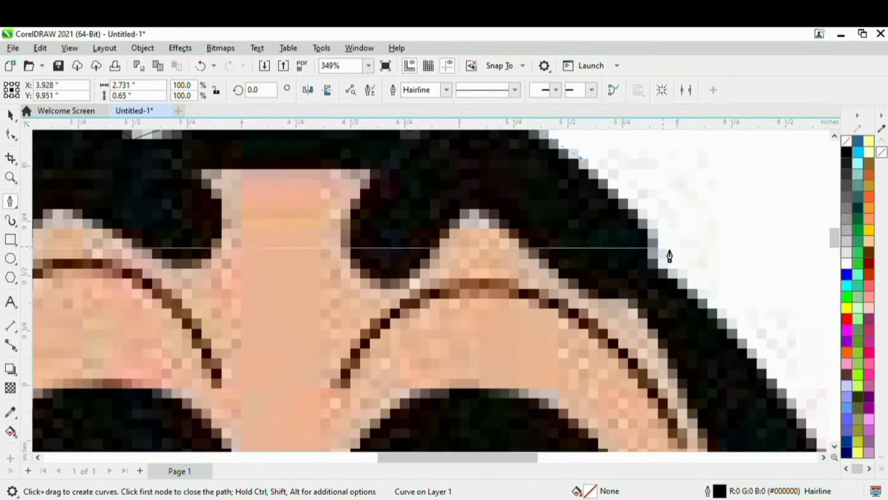
# Curve the path around the right eyebrow's outer end, undo the misplaced extra node and make the end node a corner.
pyautogui.moveTo(647, 222); pyautogui.dragTo(646, 260)
pyautogui.click(660, 255)
pyautogui.scroll(-1, 673, 262)
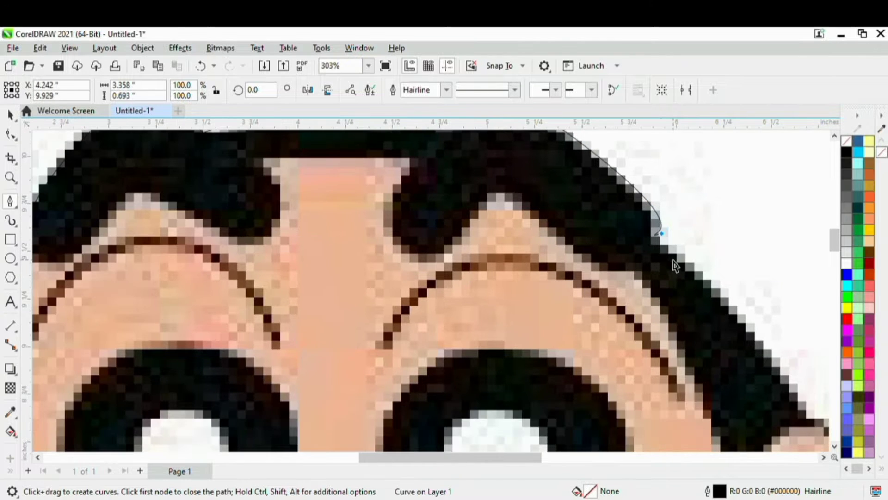
pyautogui.hotkey('ctrl', 'z')
pyautogui.scroll(5, 673, 260)
pyautogui.keyDown('alt'); pyautogui.click(646, 217); pyautogui.keyUp('alt')
pyautogui.scroll(-5, 655, 203)
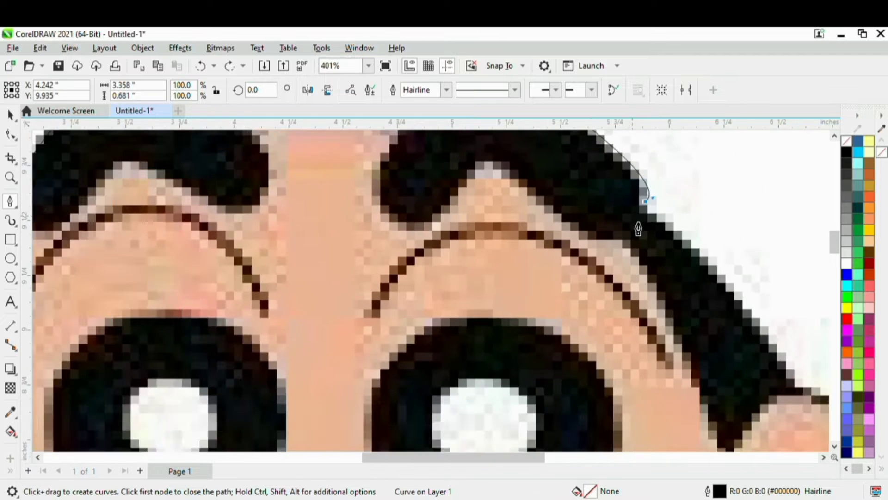
# Try to trace the hair's outer edge from the right eyebrow down to the ear.
pyautogui.scroll(-8, 638, 229)
pyautogui.scroll(5, 733, 317)
pyautogui.click(728, 326)
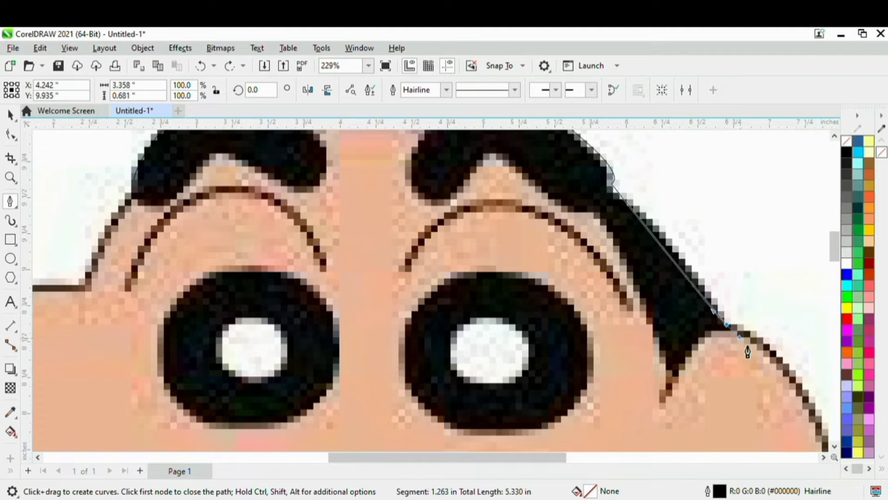
pyautogui.scroll(-6, 689, 282)
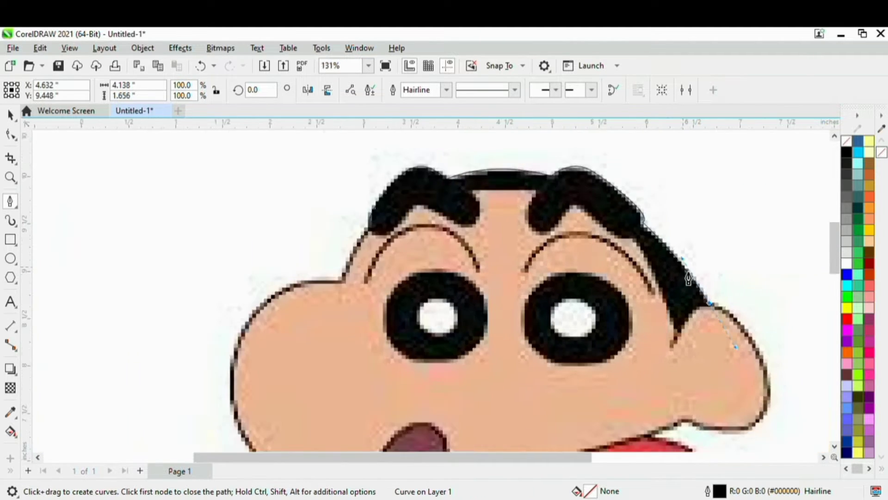
pyautogui.scroll(5, 694, 301)
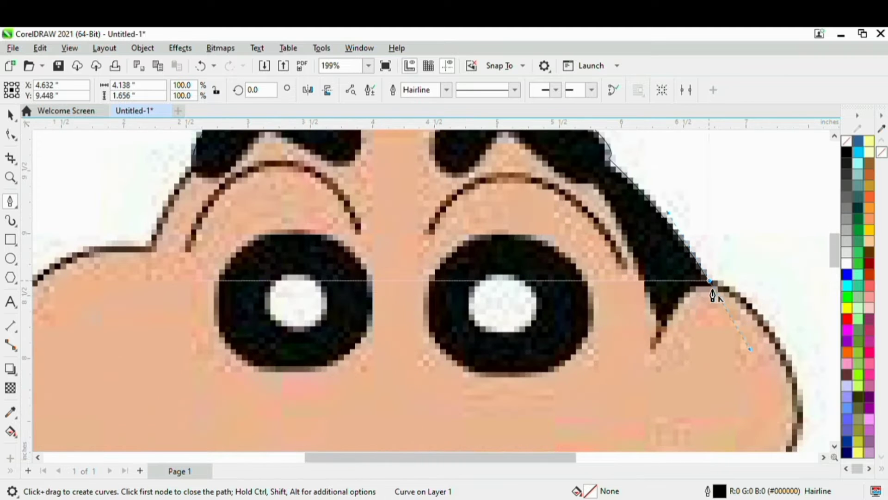
pyautogui.scroll(2, 715, 295)
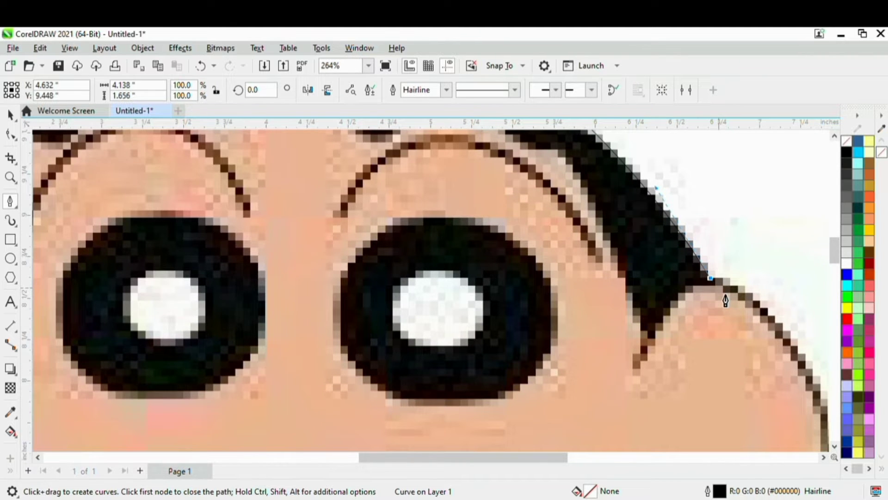
pyautogui.scroll(-5, 695, 311)
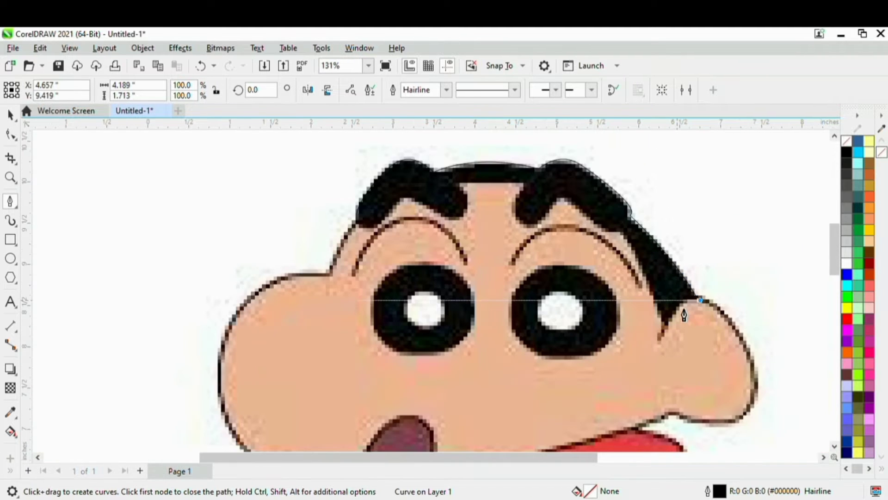
pyautogui.scroll(5, 689, 321)
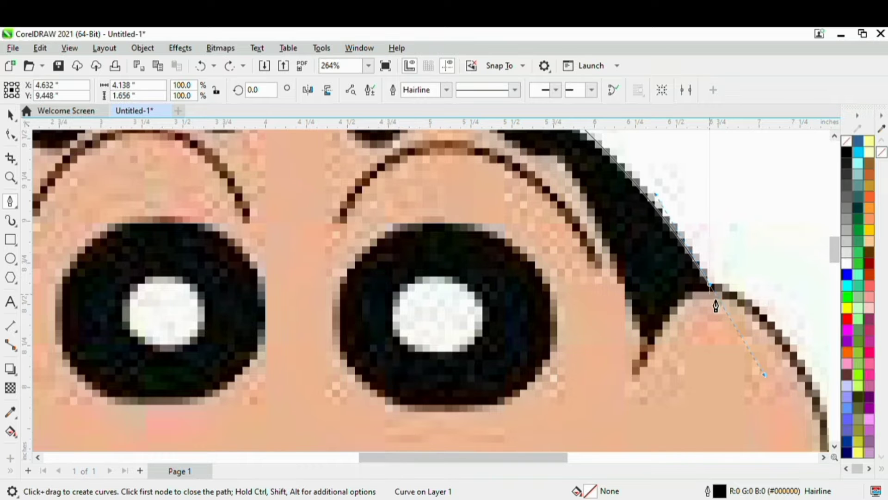
pyautogui.scroll(3, 715, 299)
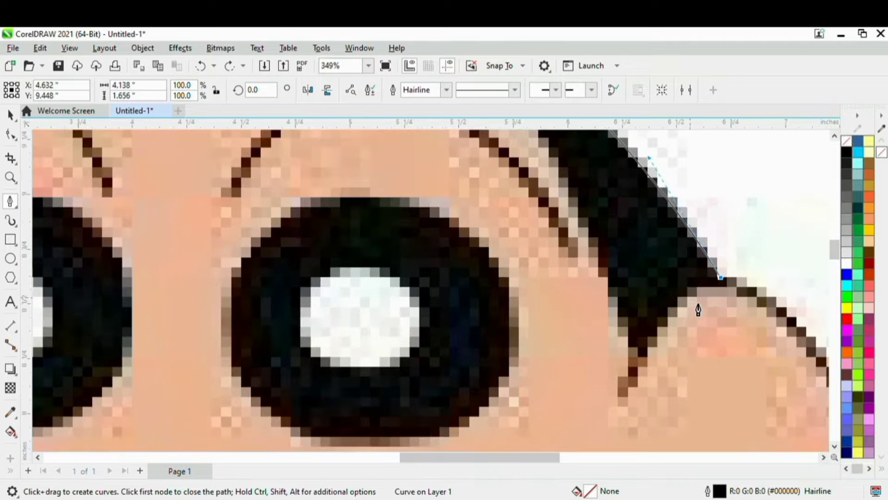
pyautogui.click(722, 283)
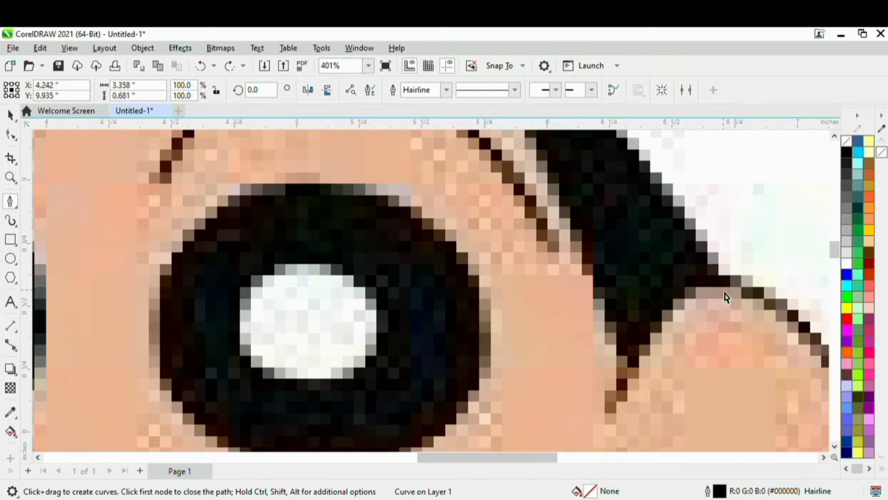
# Draw the curve along the hair's outer edge to the top of the ear, ending in a corner node.
pyautogui.scroll(-3, 724, 296)
pyautogui.moveTo(733, 296); pyautogui.dragTo(786, 381)
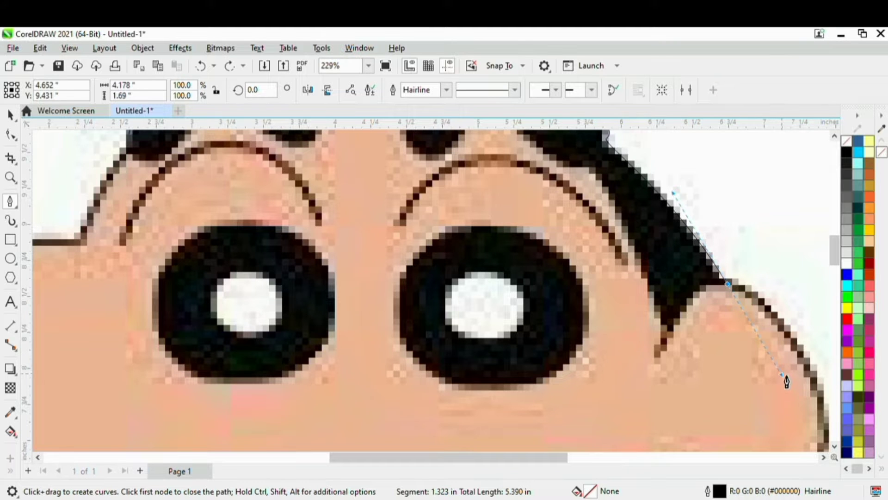
pyautogui.scroll(2, 692, 308)
pyautogui.scroll(1, 691, 307)
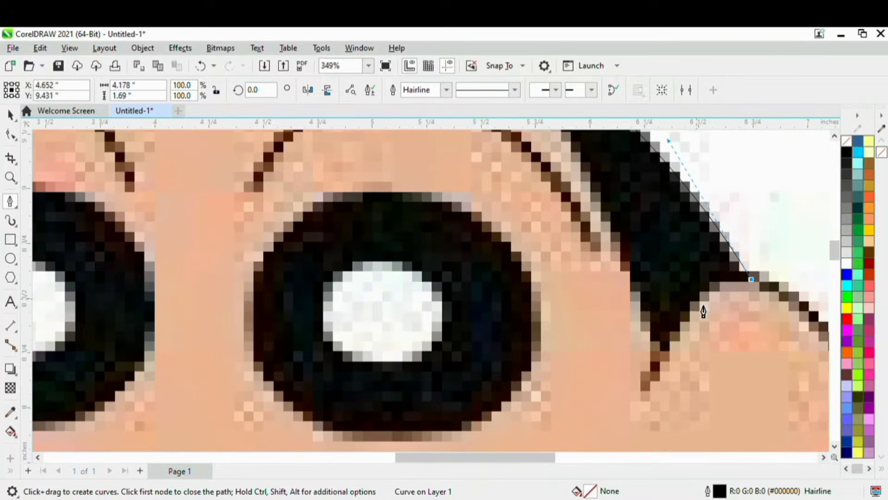
# Trace the hair's lower edge along the ear down to the sideburn's pointed tip.
pyautogui.moveTo(699, 303); pyautogui.dragTo(680, 332)
pyautogui.scroll(-8, 657, 396)
pyautogui.scroll(6, 667, 375)
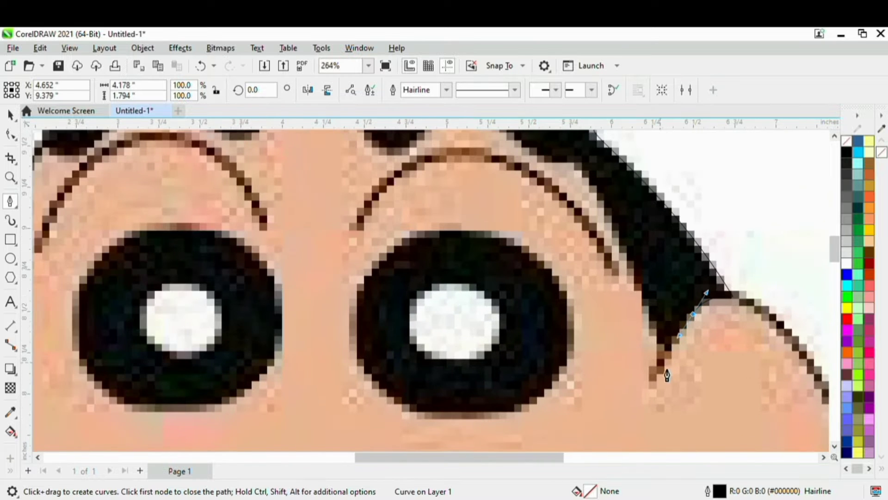
pyautogui.click(667, 381)
pyautogui.scroll(1, 656, 352)
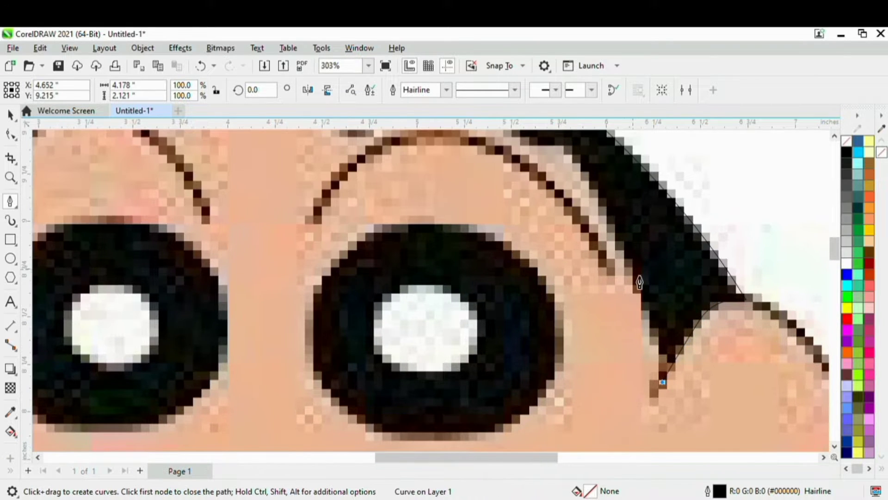
# Trace the sideburn's inner edge upward and onto the underside of the right eyebrow.
pyautogui.moveTo(622, 258); pyautogui.dragTo(624, 267)
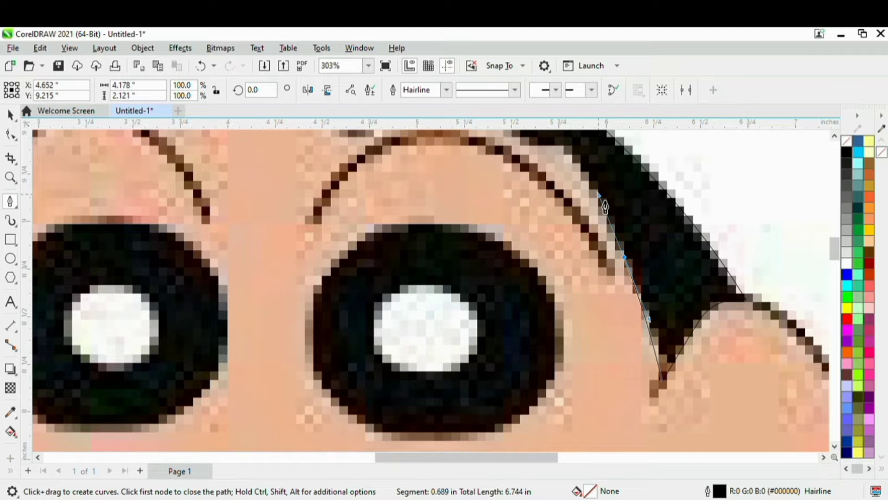
pyautogui.scroll(-10, 605, 207)
pyautogui.scroll(12, 596, 218)
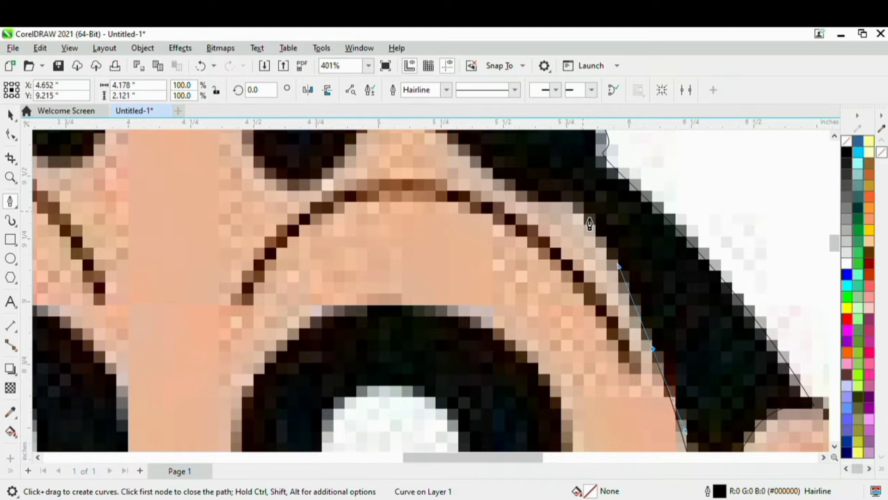
pyautogui.scroll(2, 573, 208)
pyautogui.moveTo(563, 202); pyautogui.dragTo(527, 208)
pyautogui.click(515, 200)
pyautogui.scroll(-8, 514, 196)
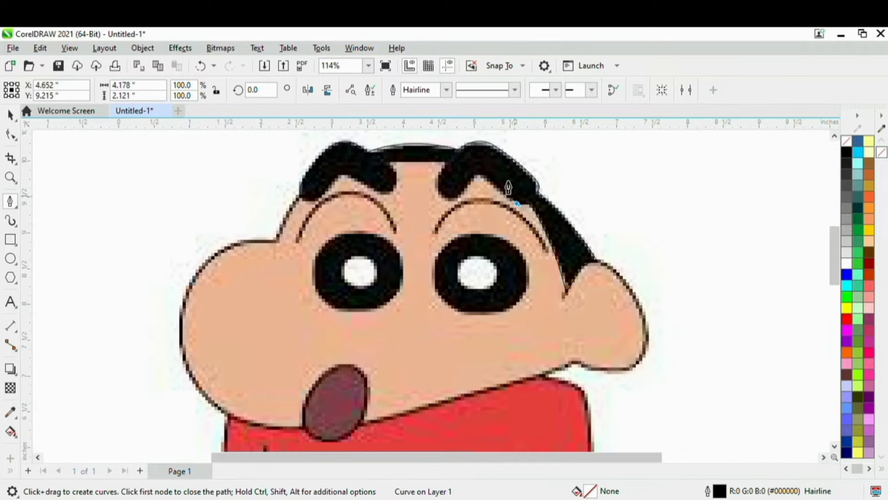
# Trace the right eyebrow's arched underside and rounded inner end up to the hair band, ending in a corner node.
pyautogui.scroll(6, 508, 187)
pyautogui.moveTo(494, 183); pyautogui.dragTo(425, 254)
pyautogui.scroll(-6, 447, 228)
pyautogui.scroll(6, 439, 236)
pyautogui.moveTo(388, 214); pyautogui.dragTo(382, 231)
pyautogui.scroll(-8, 382, 231)
pyautogui.scroll(10, 411, 227)
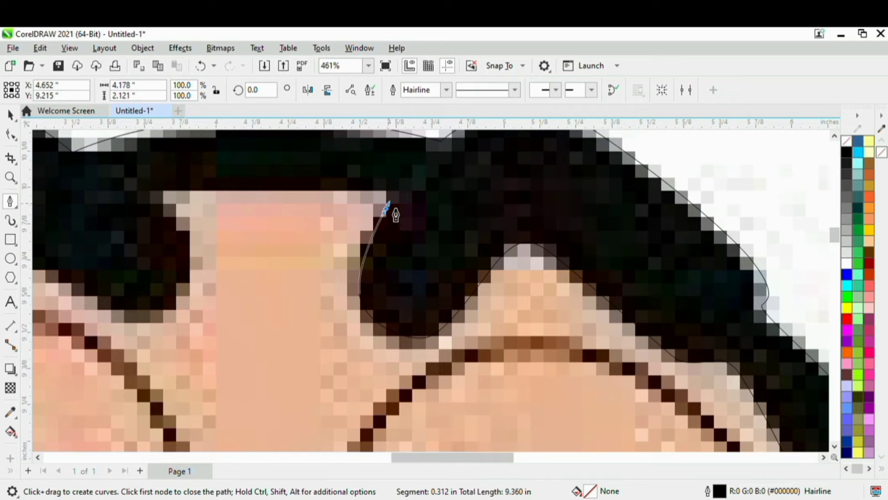
pyautogui.click(388, 202)
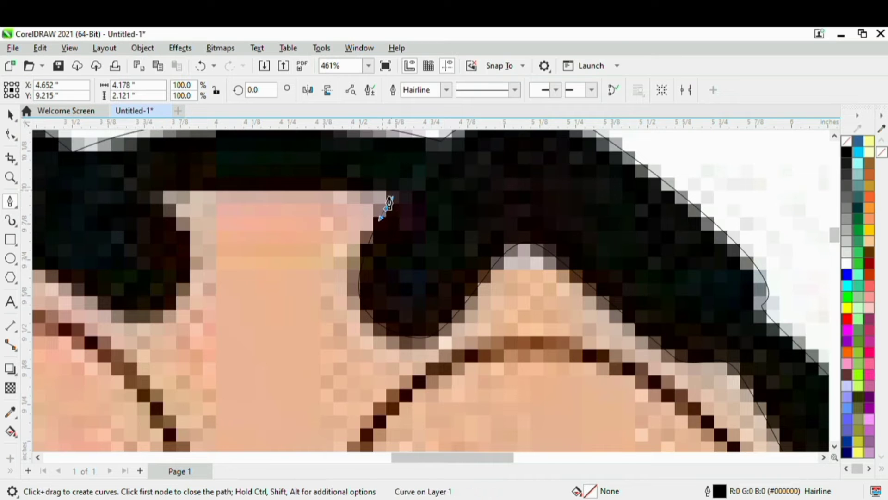
# Carry the path along the hair band's lower edge to the left eyebrow's inner corner.
pyautogui.scroll(-4, 306, 194)
pyautogui.scroll(4, 265, 195)
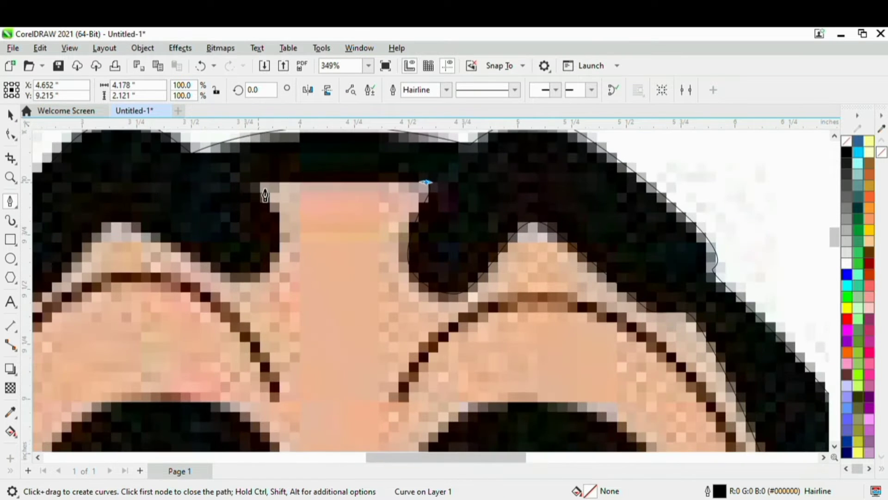
pyautogui.scroll(2, 262, 196)
pyautogui.moveTo(255, 190); pyautogui.dragTo(277, 199)
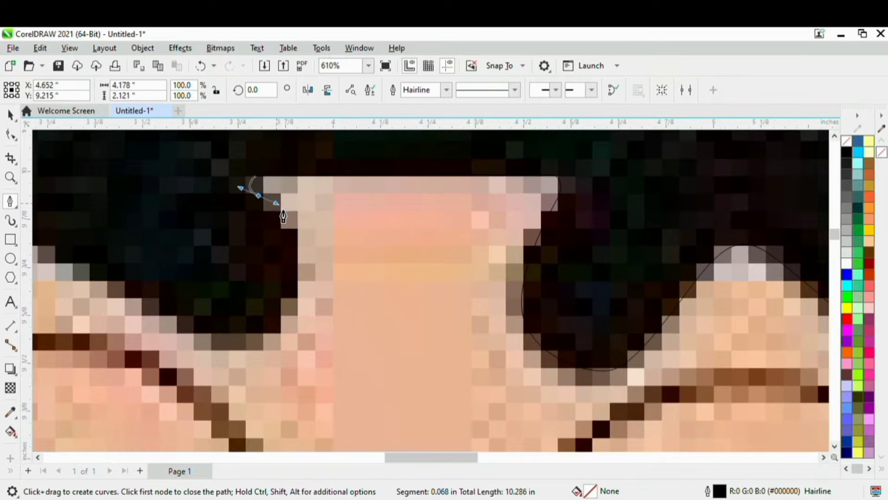
# Trace the curve around the left eyebrow's rounded inner end and onto its underside.
pyautogui.scroll(-2, 278, 200)
pyautogui.scroll(1, 285, 244)
pyautogui.moveTo(290, 239); pyautogui.dragTo(287, 255)
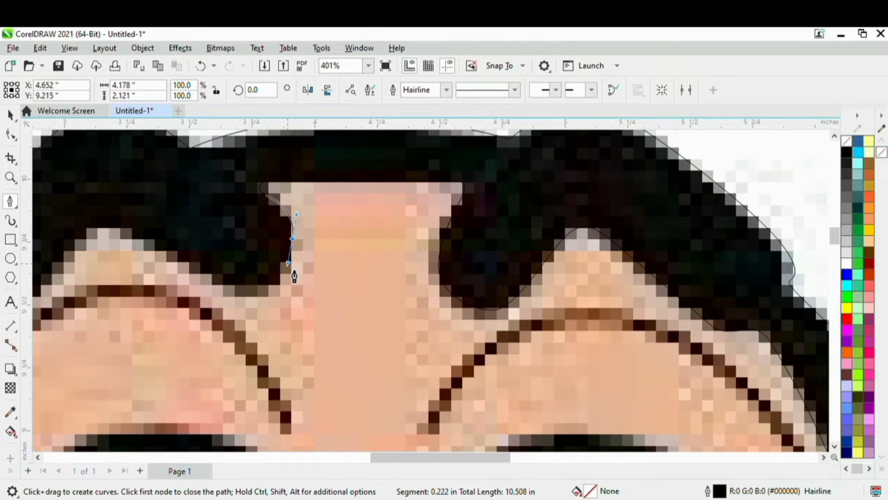
pyautogui.moveTo(270, 288); pyautogui.dragTo(260, 309)
pyautogui.moveTo(218, 283); pyautogui.dragTo(211, 287)
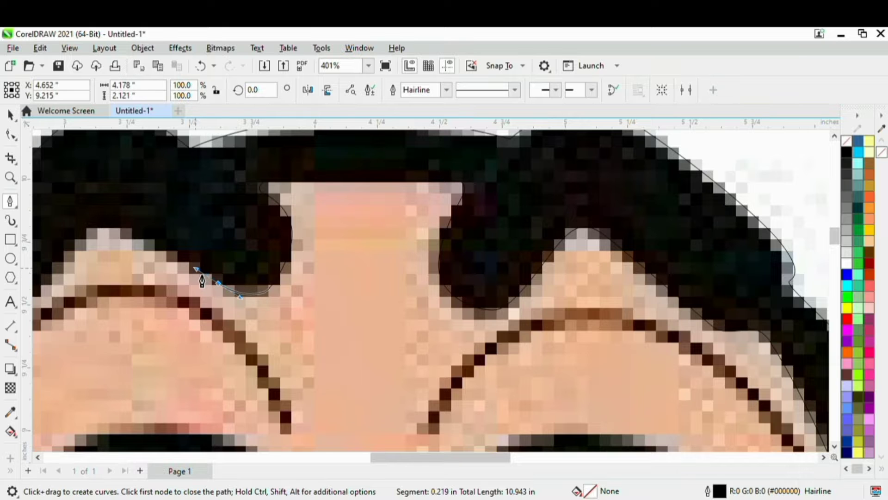
pyautogui.scroll(-4, 202, 280)
pyautogui.scroll(4, 200, 273)
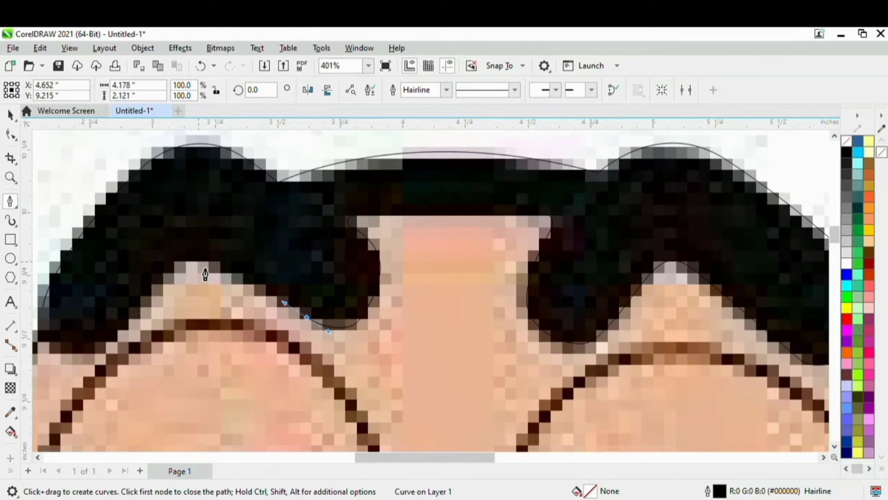
# Trace the left eyebrow's arched underside and around its lower outer end, back towards the path's start.
pyautogui.moveTo(202, 272); pyautogui.dragTo(198, 273)
pyautogui.scroll(-4, 194, 269)
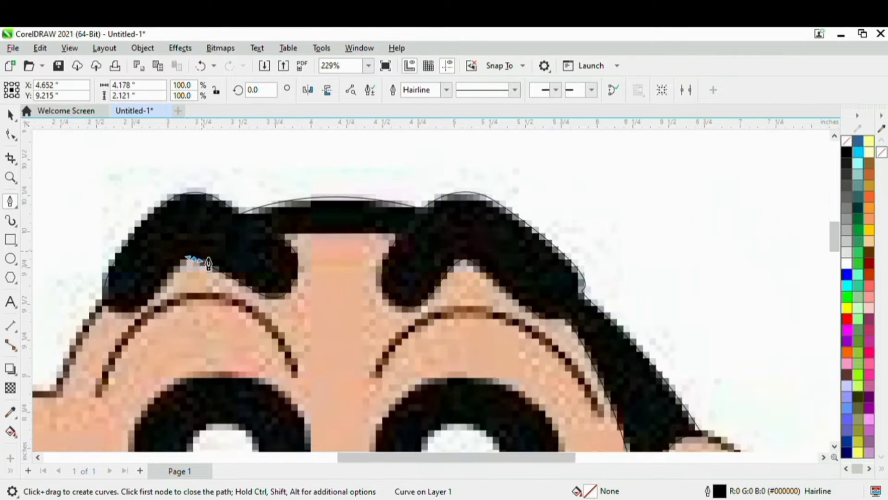
pyautogui.scroll(4, 235, 254)
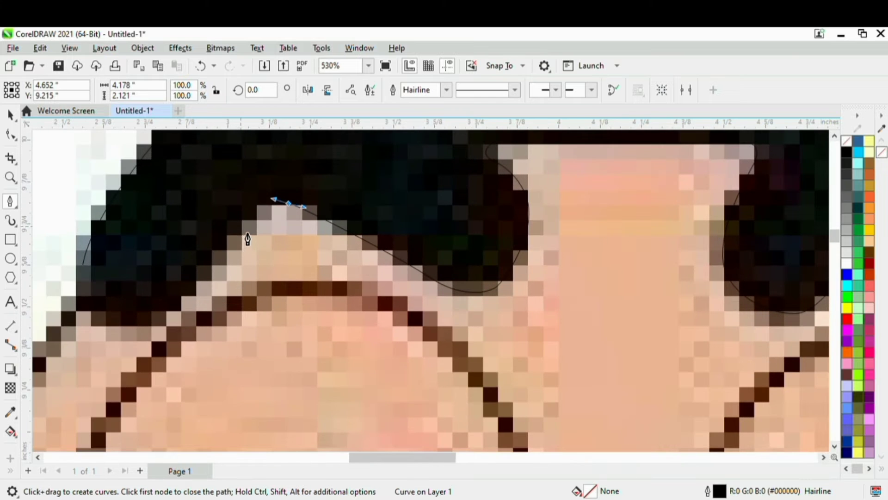
pyautogui.moveTo(246, 242); pyautogui.dragTo(143, 284)
pyautogui.scroll(-1, 230, 260)
pyautogui.scroll(1, 206, 293)
pyautogui.scroll(1, 149, 283)
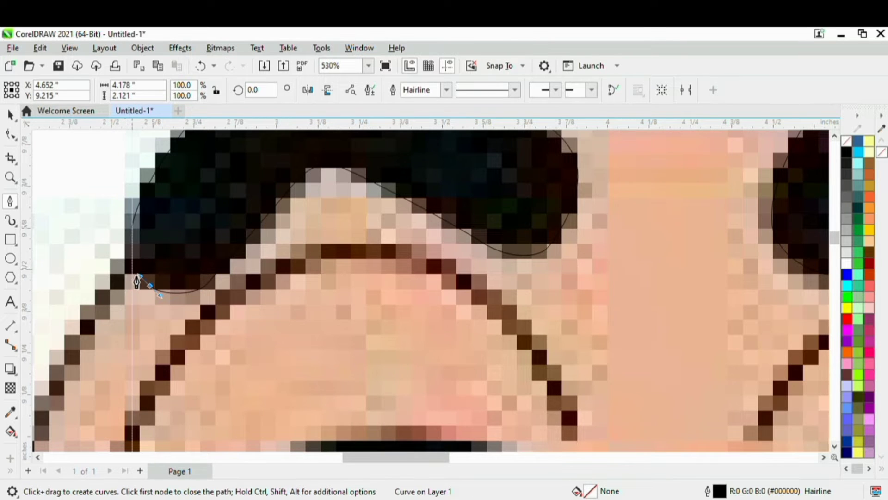
# Redraw the curve around the left eyebrow's lower outer end and close the hair outline at its starting node.
pyautogui.scroll(1, 137, 281)
pyautogui.scroll(-7, 140, 227)
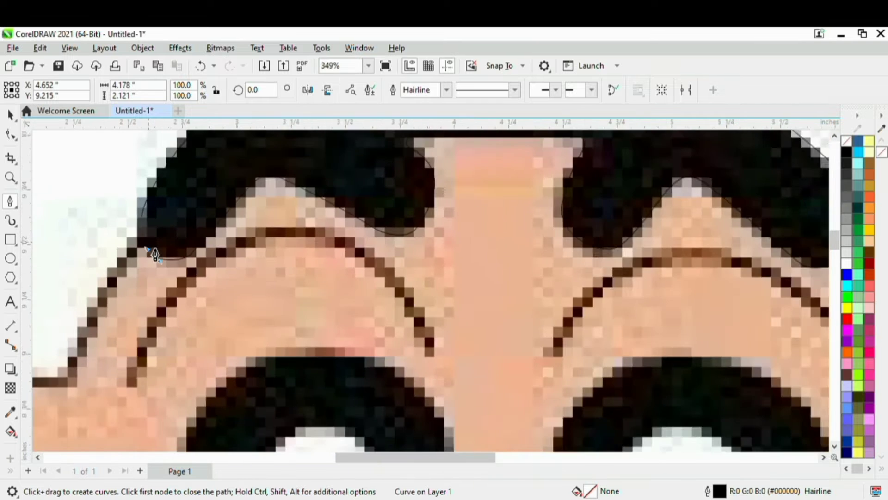
pyautogui.scroll(7, 136, 237)
pyautogui.moveTo(134, 240); pyautogui.dragTo(139, 229)
pyautogui.hotkey('ctrl', 'z')
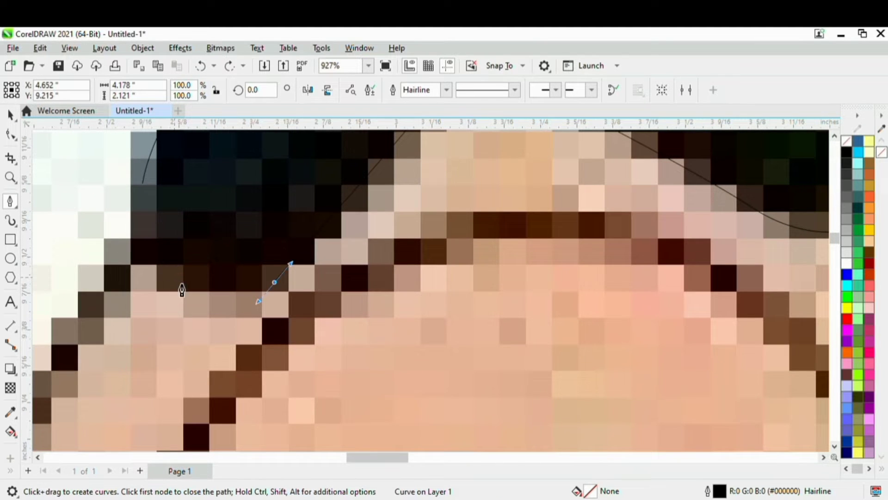
pyautogui.moveTo(173, 289); pyautogui.dragTo(164, 292)
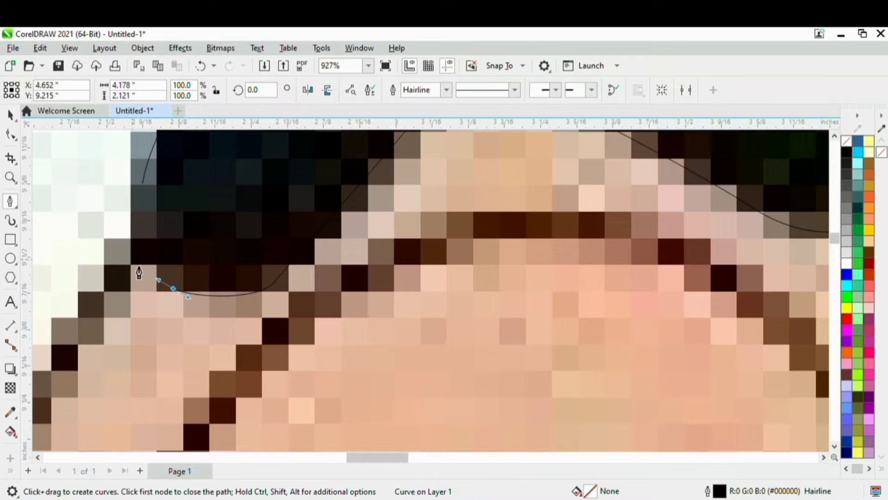
pyautogui.scroll(-1, 132, 264)
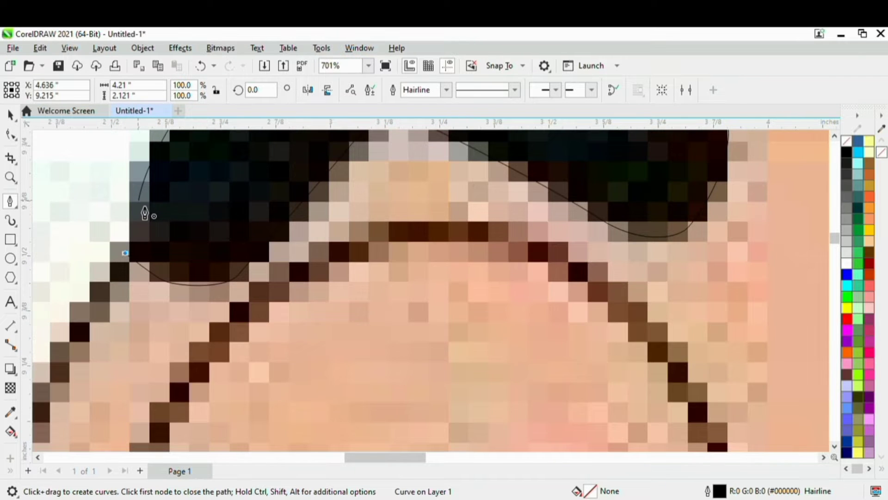
pyautogui.scroll(-10, 222, 231)
pyautogui.scroll(2, 340, 248)
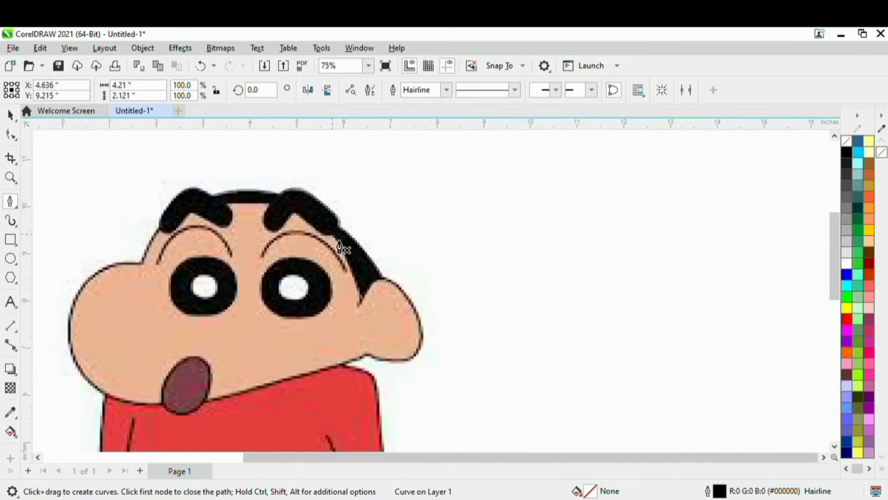
# Start the face outline with the Pen tool at the sideburn's tip and curve it over the ear's top and down its outer edge.
pyautogui.scroll(1, 340, 247)
pyautogui.scroll(-1, 391, 299)
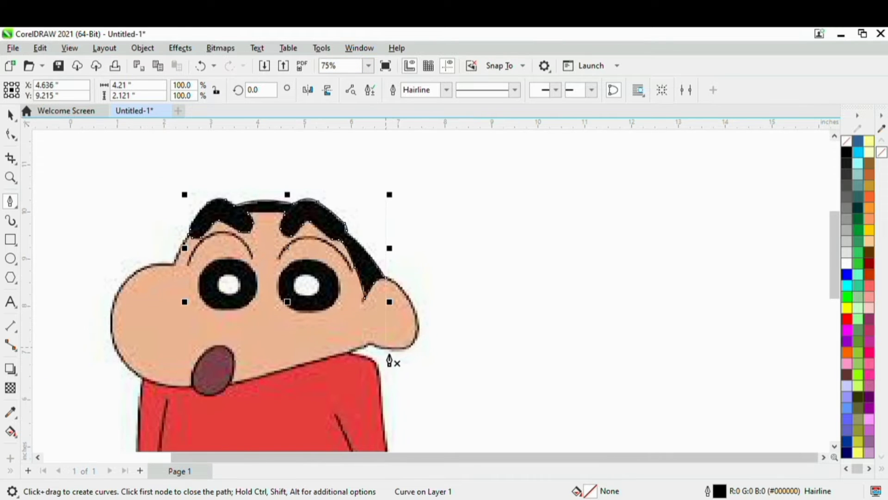
pyautogui.scroll(7, 389, 298)
pyautogui.scroll(2, 353, 312)
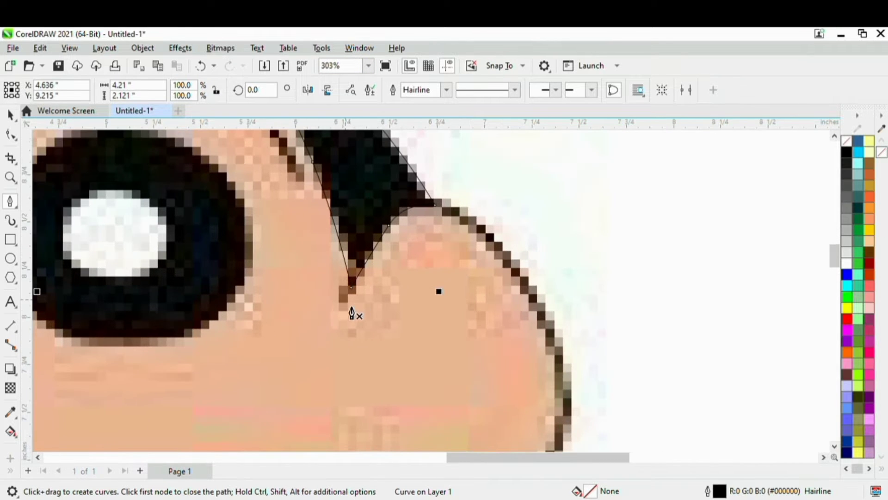
pyautogui.click(344, 300)
pyautogui.moveTo(422, 204); pyautogui.dragTo(468, 213)
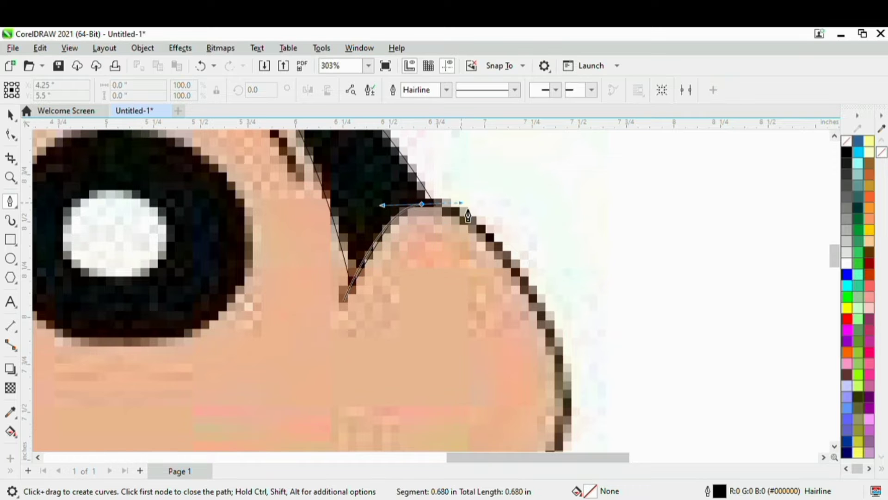
pyautogui.moveTo(546, 317); pyautogui.dragTo(574, 396)
# Trace around the ear's rounded lower end to the notch where it meets the jaw.
pyautogui.scroll(-4, 547, 293)
pyautogui.scroll(3, 531, 353)
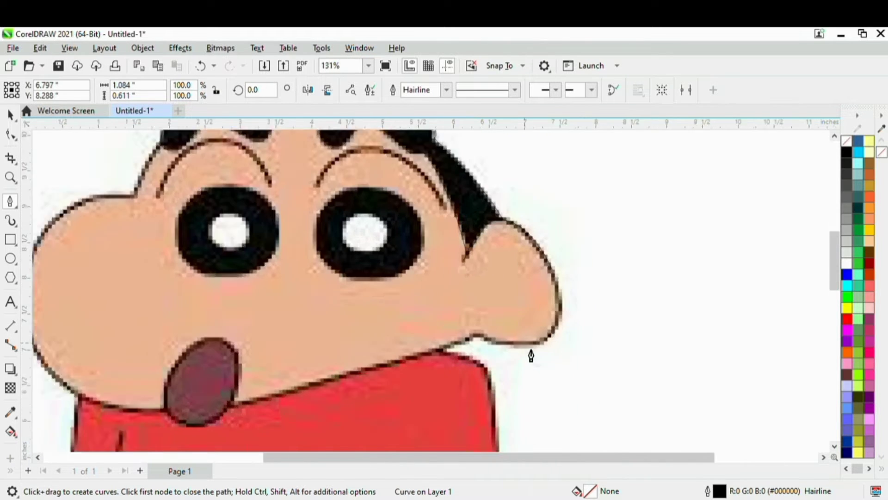
pyautogui.moveTo(542, 344); pyautogui.dragTo(398, 348)
pyautogui.scroll(-5, 398, 324)
pyautogui.scroll(3, 359, 328)
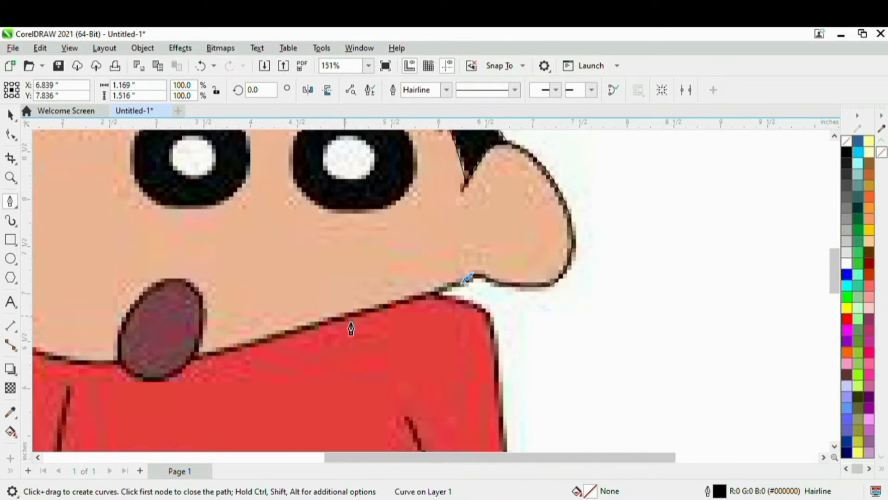
# Carry the face outline along the sloping jaw line above the shirt to the mouth's right edge.
pyautogui.click(352, 328)
pyautogui.click(301, 341)
pyautogui.scroll(-4, 301, 341)
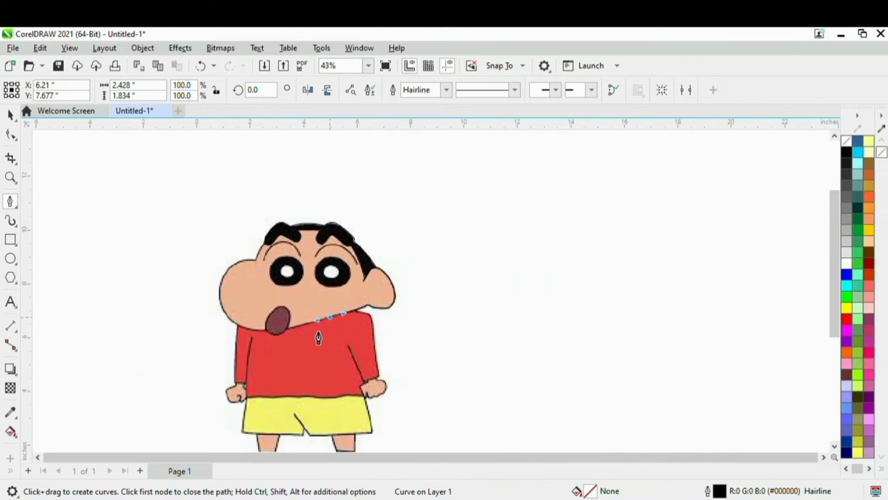
pyautogui.scroll(2, 319, 337)
pyautogui.scroll(4, 280, 341)
pyautogui.click(284, 341)
pyautogui.scroll(-3, 289, 327)
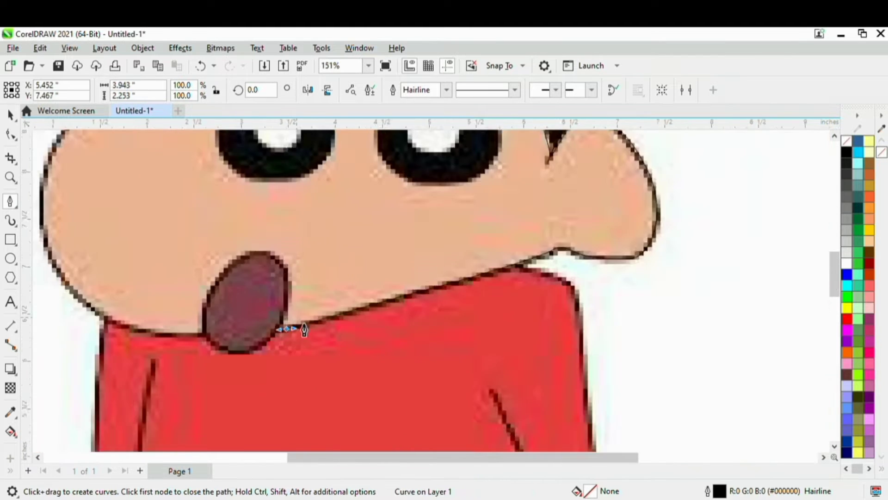
pyautogui.scroll(1, 259, 335)
pyautogui.scroll(3, 231, 342)
pyautogui.moveTo(210, 319); pyautogui.dragTo(191, 321)
pyautogui.scroll(-3, 191, 321)
pyautogui.scroll(-3, 224, 341)
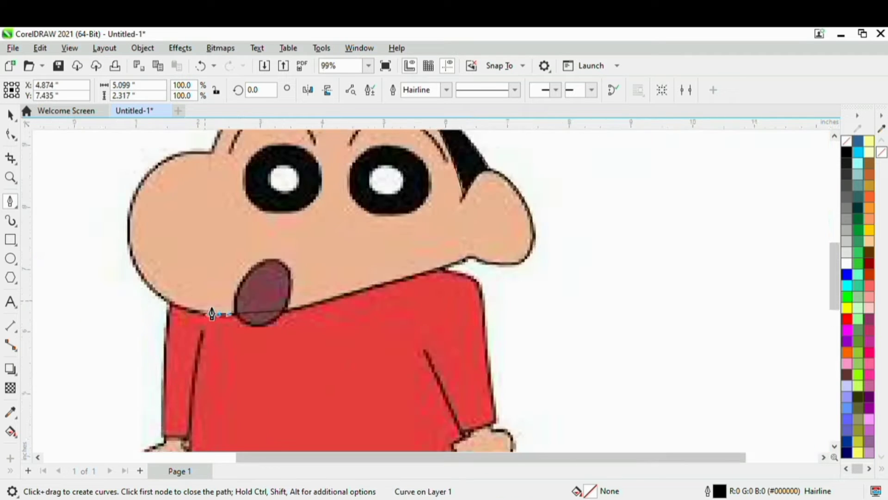
# Continue the face outline across the lower part of the mouth and along the chin to the cheek's lower outer side.
pyautogui.scroll(5, 225, 313)
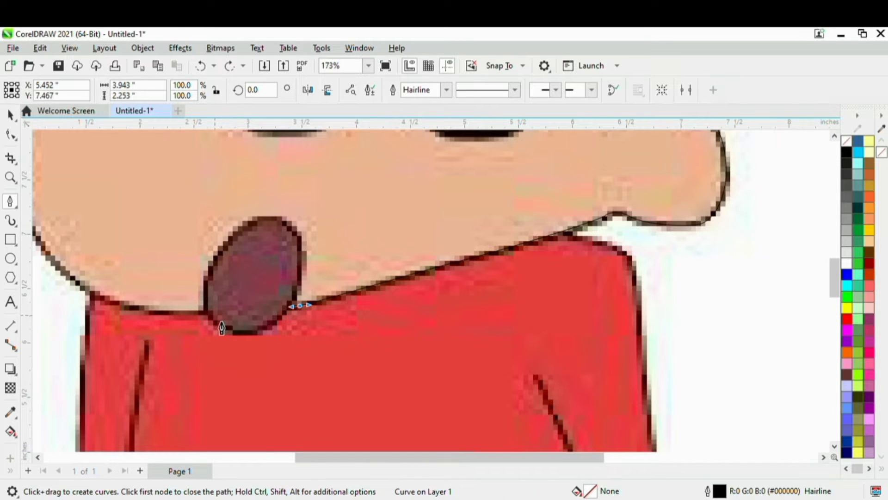
pyautogui.moveTo(221, 328); pyautogui.dragTo(186, 328)
pyautogui.scroll(-3, 174, 328)
pyautogui.scroll(5, 89, 281)
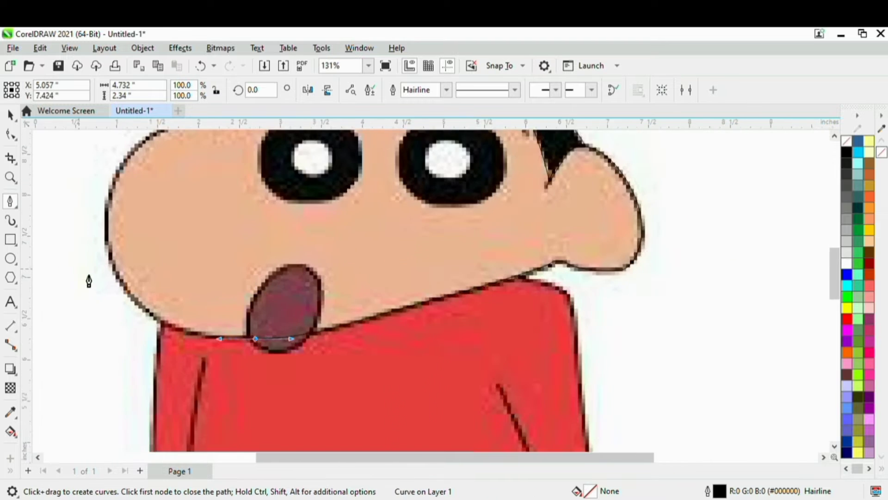
pyautogui.moveTo(117, 280); pyautogui.dragTo(109, 277)
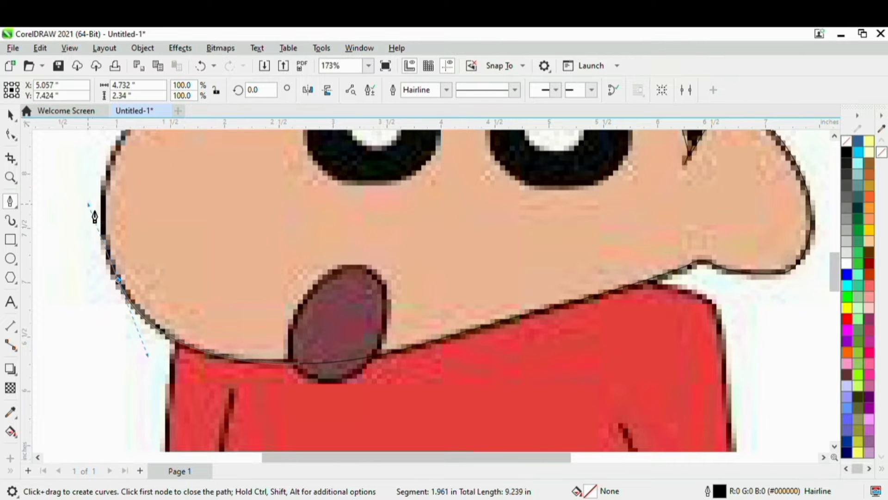
# Trace the bulging cheek's outer and upper edges, ending in a corner node where the cheek meets the forehead.
pyautogui.scroll(-6, 96, 217)
pyautogui.scroll(6, 118, 240)
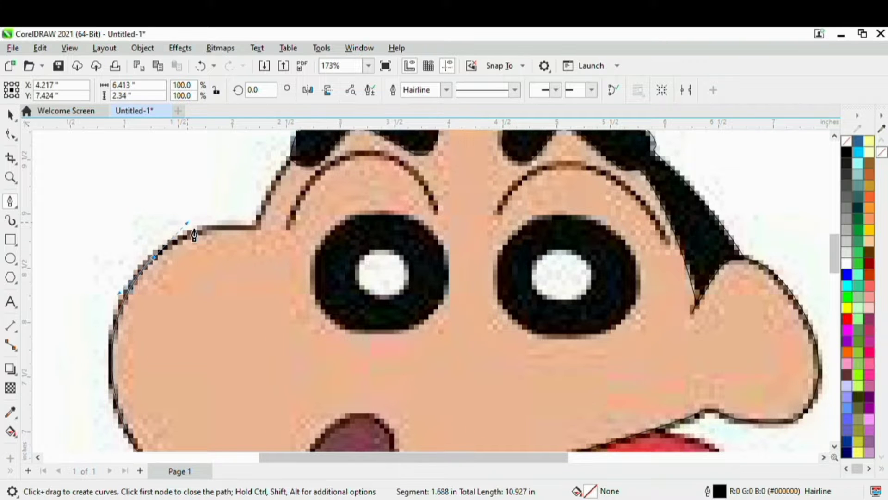
pyautogui.scroll(1, 196, 235)
pyautogui.moveTo(217, 229); pyautogui.dragTo(225, 229)
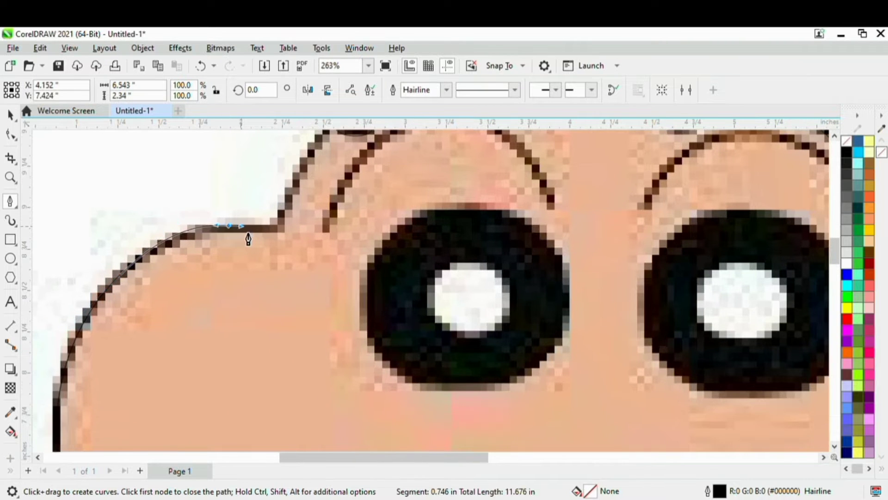
pyautogui.click(278, 227)
pyautogui.scroll(-3, 284, 238)
pyautogui.scroll(2, 312, 212)
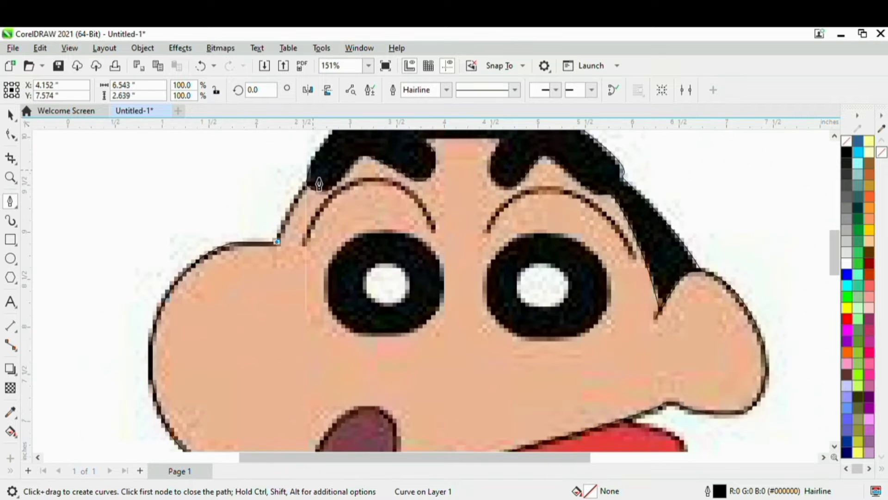
# Trace the forehead's left edge up to the left eyebrow and place a smooth node inside the black eyebrow.
pyautogui.scroll(4, 318, 184)
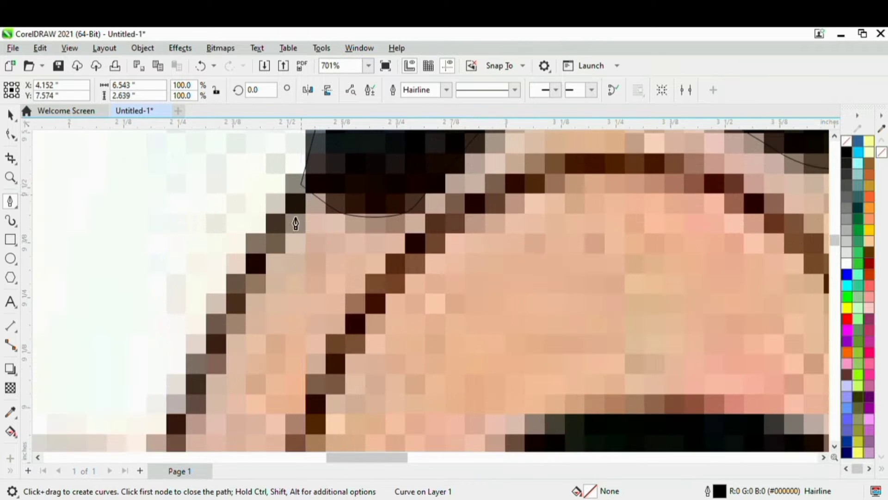
pyautogui.scroll(-1, 295, 223)
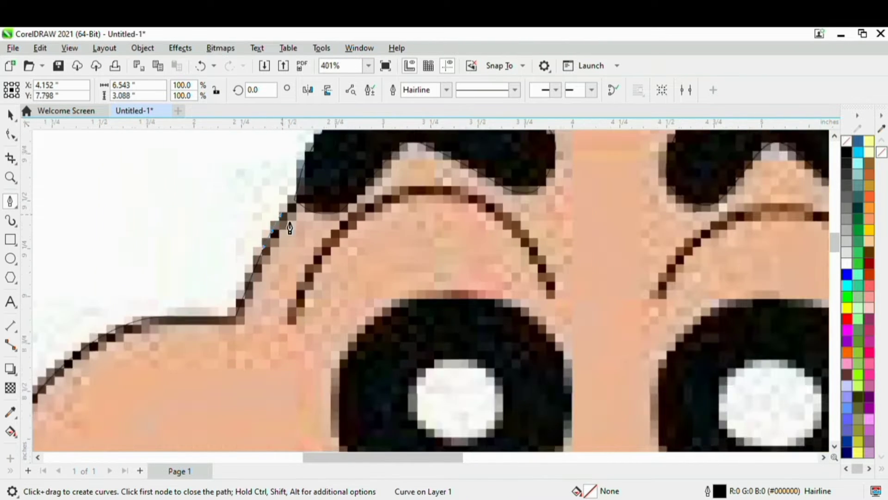
pyautogui.scroll(-4, 289, 228)
pyautogui.scroll(3, 297, 217)
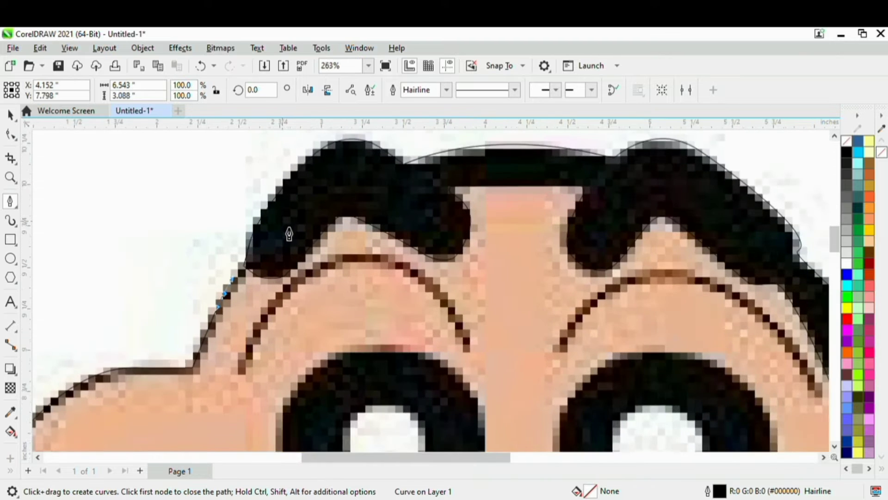
pyautogui.scroll(1, 288, 233)
pyautogui.moveTo(299, 217); pyautogui.dragTo(310, 208)
pyautogui.scroll(-1, 442, 178)
pyautogui.scroll(1, 495, 185)
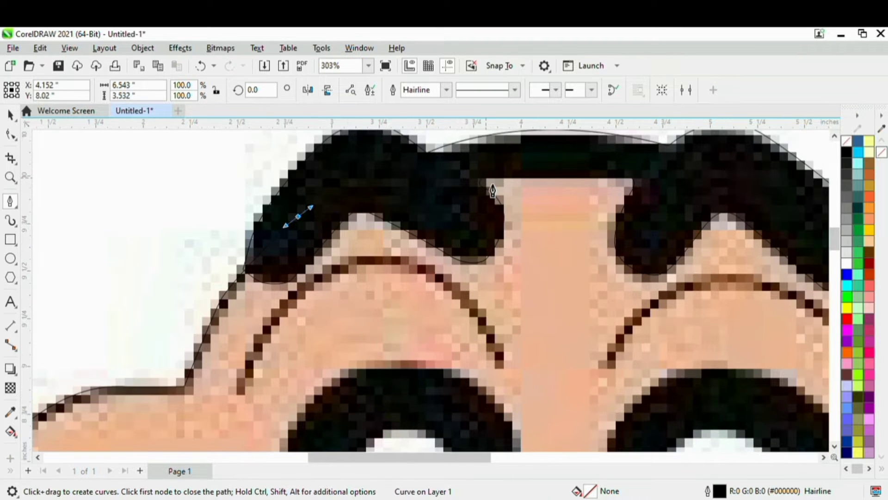
# Run the path inside the black hair and right eyebrow, down through the sideburn, and close the face outline at its starting node.
pyautogui.click(682, 182)
pyautogui.scroll(-4, 682, 183)
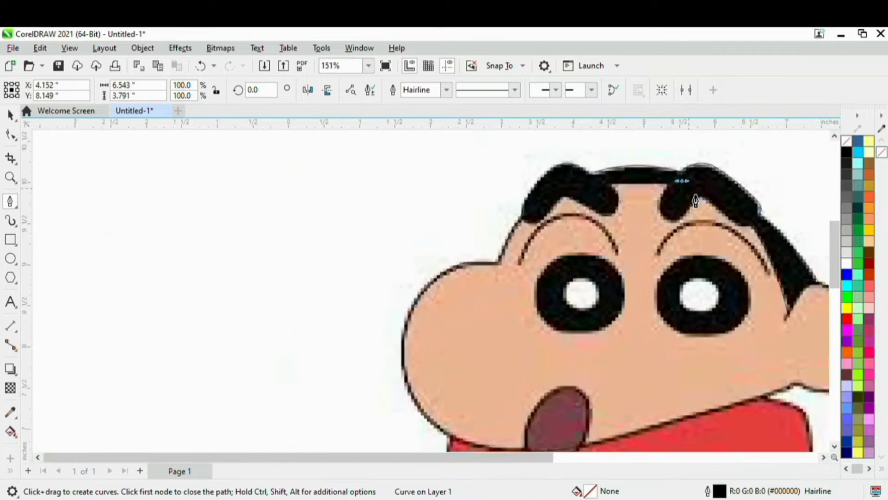
pyautogui.scroll(3, 773, 219)
pyautogui.scroll(-6, 763, 252)
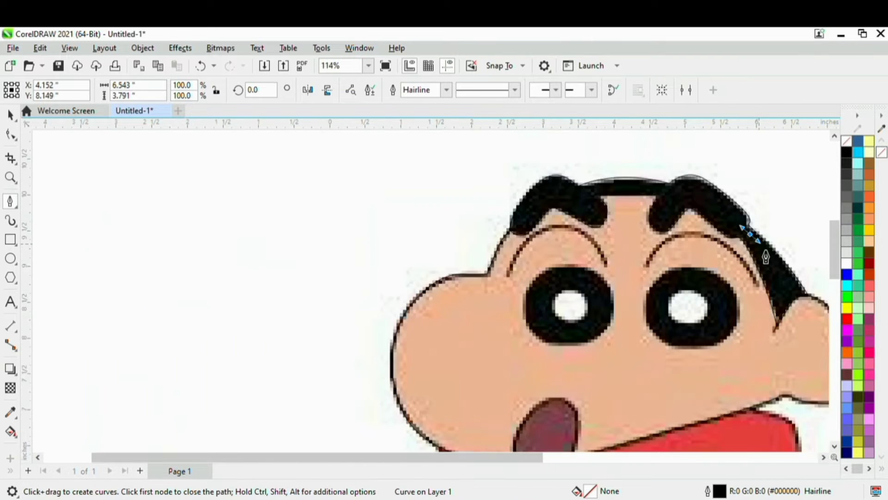
pyautogui.scroll(8, 745, 253)
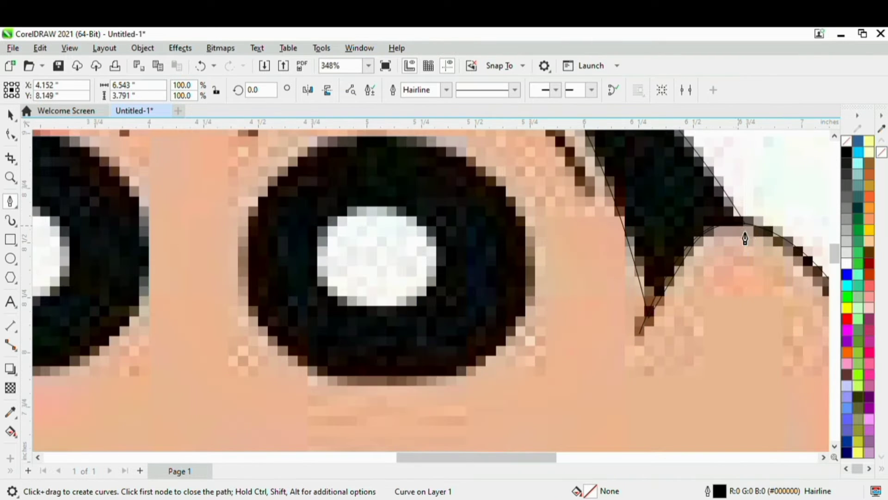
pyautogui.scroll(1, 638, 329)
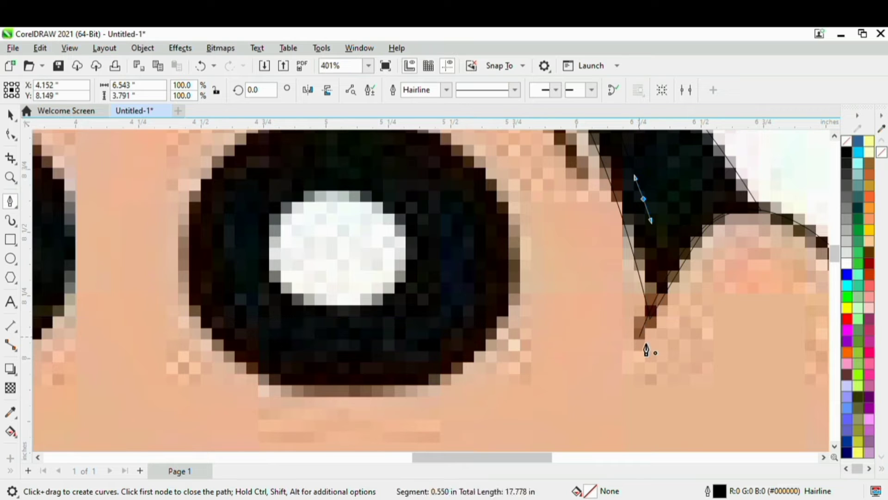
pyautogui.scroll(2, 649, 352)
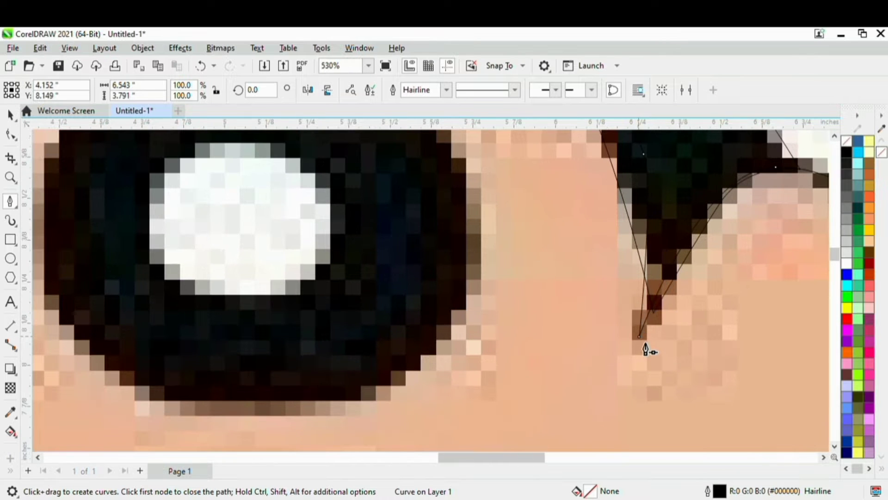
# Move the face outline's node at the sideburn's tip up into the black tip with the Shape tool.
pyautogui.press('F10')
pyautogui.moveTo(639, 336); pyautogui.dragTo(656, 303)
pyautogui.scroll(-10, 580, 336)
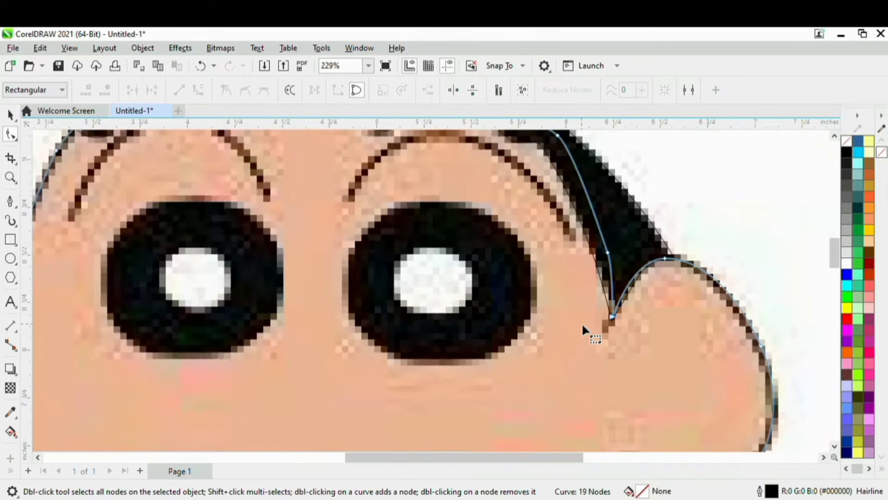
pyautogui.scroll(-12, 392, 237)
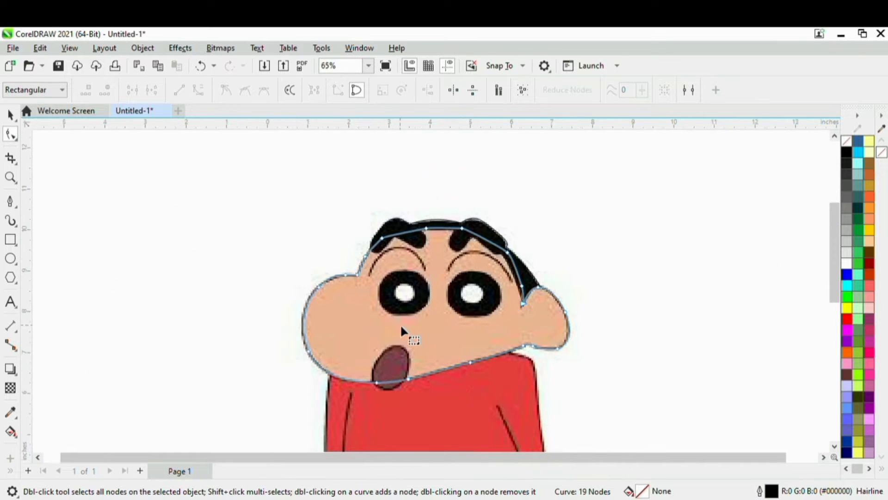
# Start the mouth outline with the Pen tool on its left edge and curve it over the mouth's top.
pyautogui.scroll(10, 407, 329)
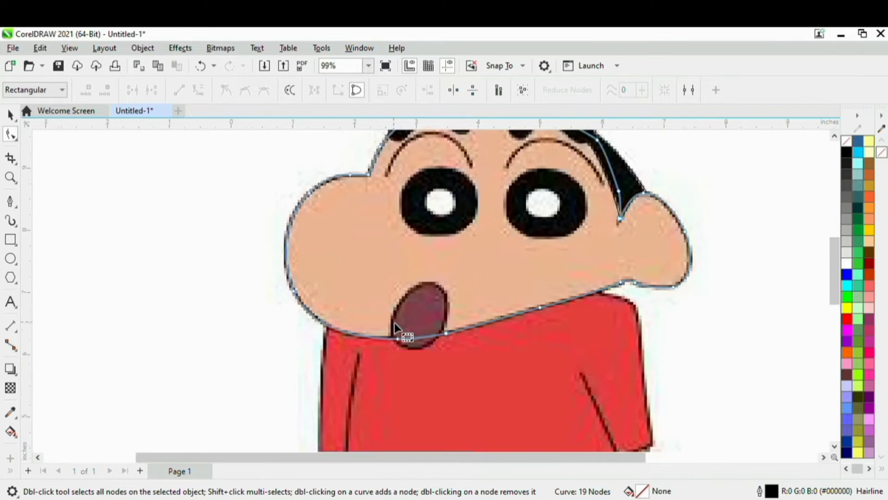
pyautogui.click(10, 202)
pyautogui.scroll(3, 396, 341)
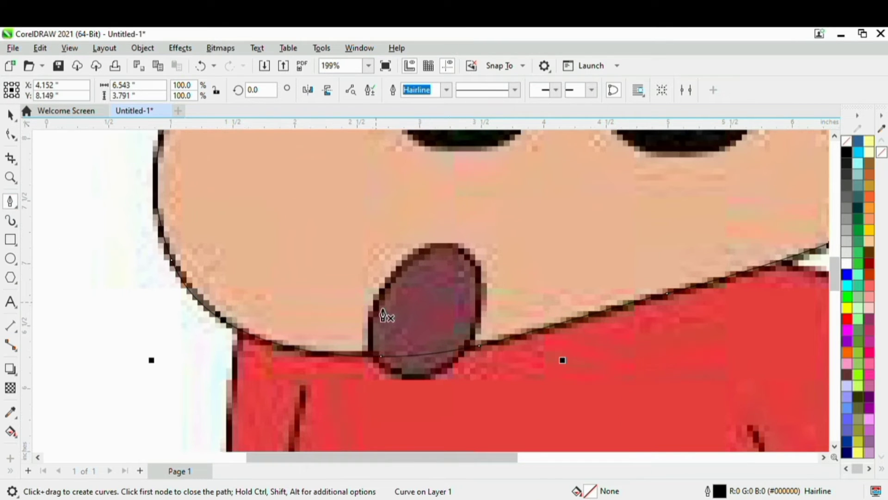
pyautogui.click(375, 303)
pyautogui.scroll(3, 436, 257)
pyautogui.click(455, 243)
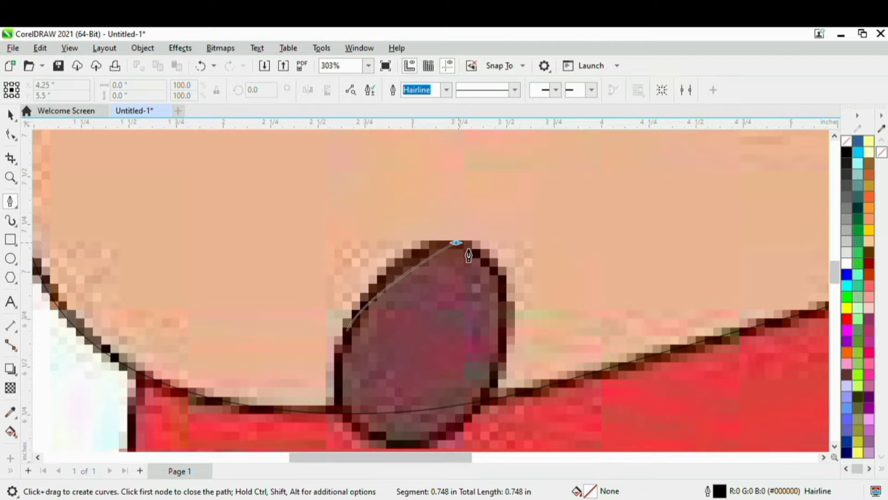
pyautogui.moveTo(468, 255); pyautogui.dragTo(504, 265)
pyautogui.scroll(-7, 509, 267)
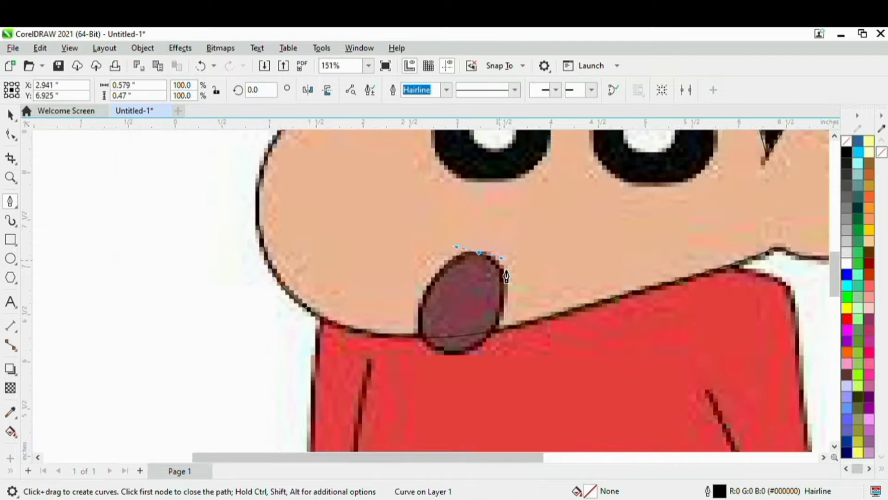
# Continue the mouth outline down its right side with a smooth curve node just above the jaw line.
pyautogui.scroll(6, 508, 317)
pyautogui.moveTo(501, 303); pyautogui.dragTo(493, 375)
pyautogui.scroll(2, 429, 399)
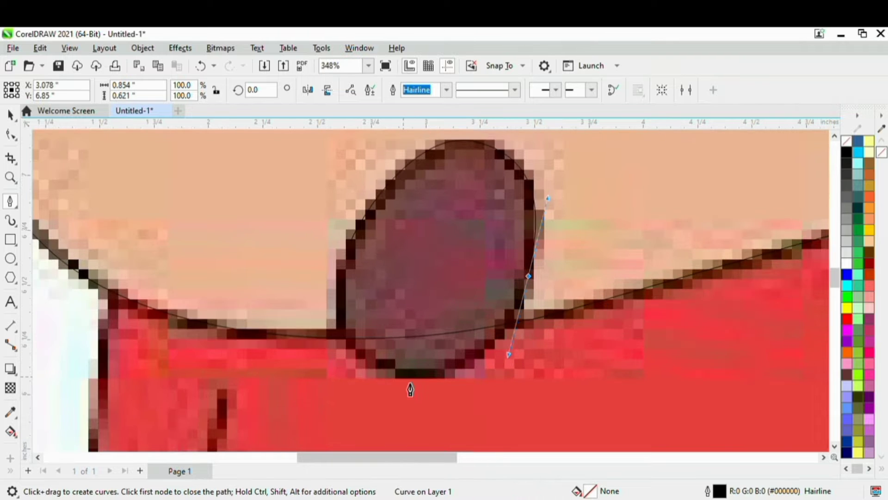
# Curve the mouth outline around its bottom and up the left side, closing it at the starting node.
pyautogui.moveTo(404, 377); pyautogui.dragTo(371, 387)
pyautogui.scroll(-5, 369, 380)
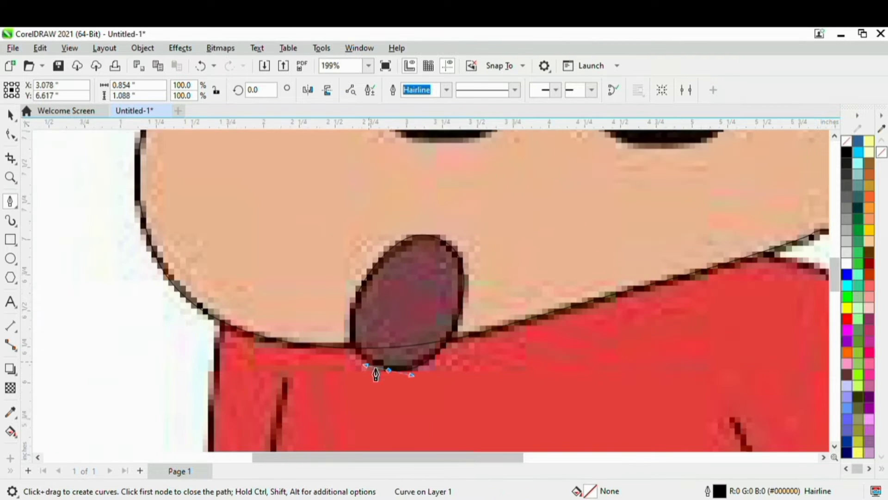
pyautogui.scroll(4, 355, 308)
pyautogui.scroll(3, 366, 314)
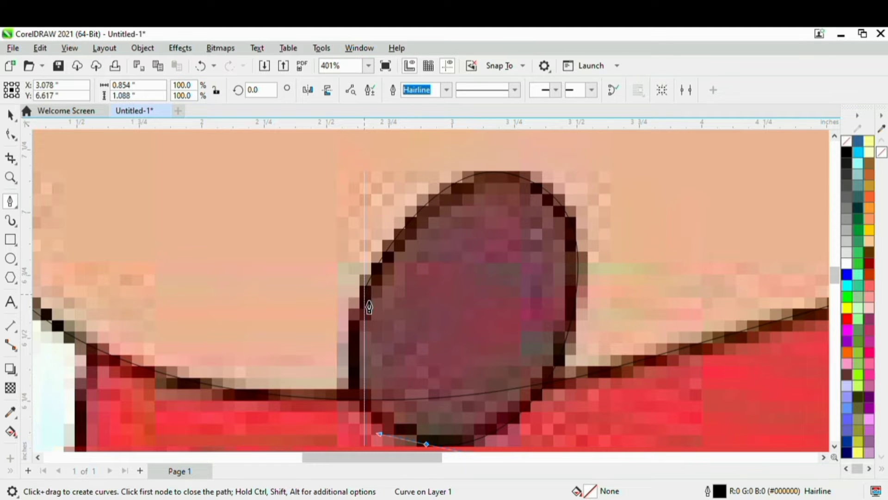
pyautogui.moveTo(369, 301); pyautogui.dragTo(330, 423)
pyautogui.click(330, 423)
pyautogui.scroll(-6, 396, 318)
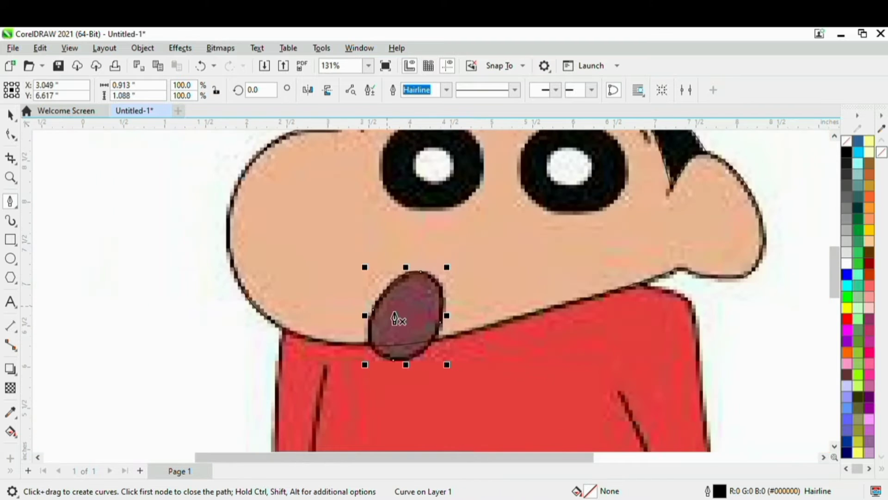
# Start the shirt outline with the Pen tool just above the jaw line and curve it over the right shoulder onto the sleeve's outer edge.
pyautogui.scroll(1, 434, 240)
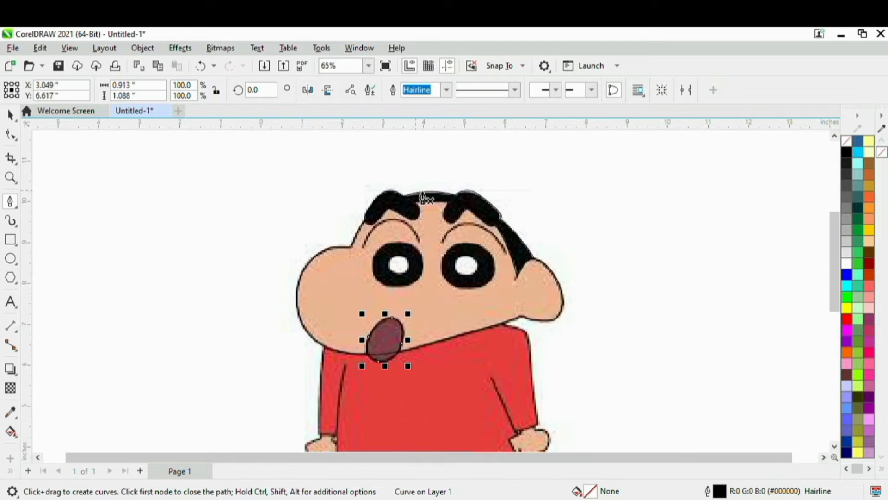
pyautogui.scroll(-3, 423, 199)
pyautogui.scroll(6, 496, 301)
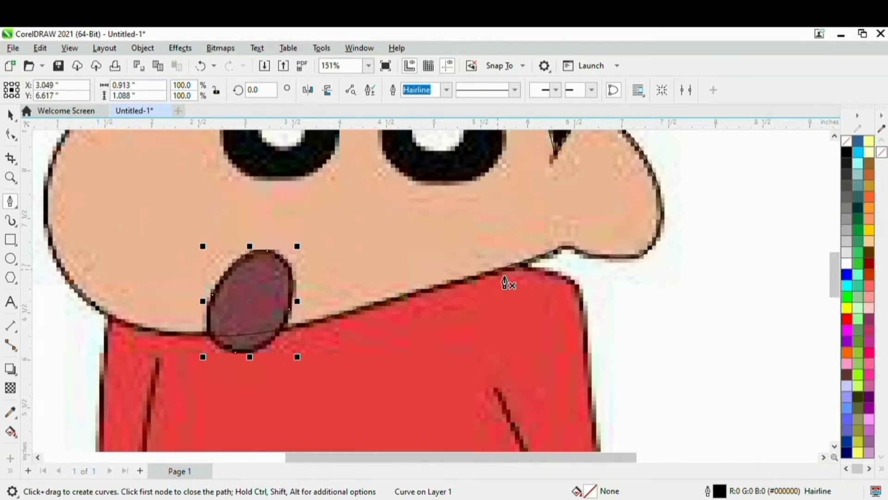
pyautogui.scroll(1, 499, 270)
pyautogui.click(475, 260)
pyautogui.scroll(1, 546, 266)
pyautogui.moveTo(596, 278); pyautogui.dragTo(662, 298)
pyautogui.scroll(-6, 664, 297)
pyautogui.scroll(5, 657, 323)
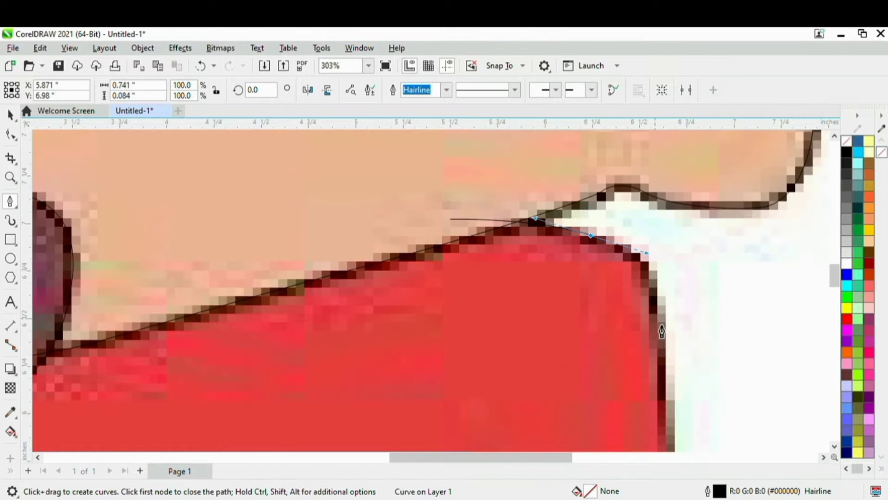
pyautogui.scroll(-2, 669, 351)
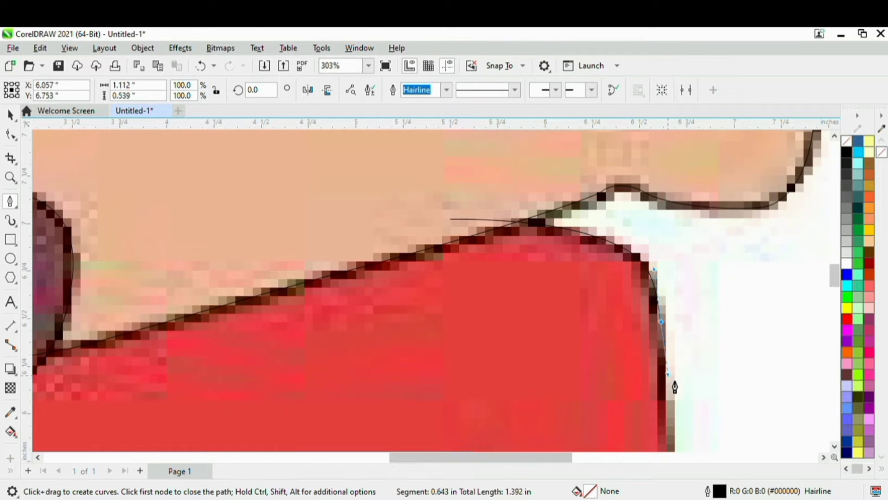
# Extend the shirt outline down the right sleeve's outer edge with a smooth curve node partway to the cuff.
pyautogui.scroll(-2, 671, 370)
pyautogui.scroll(3, 669, 358)
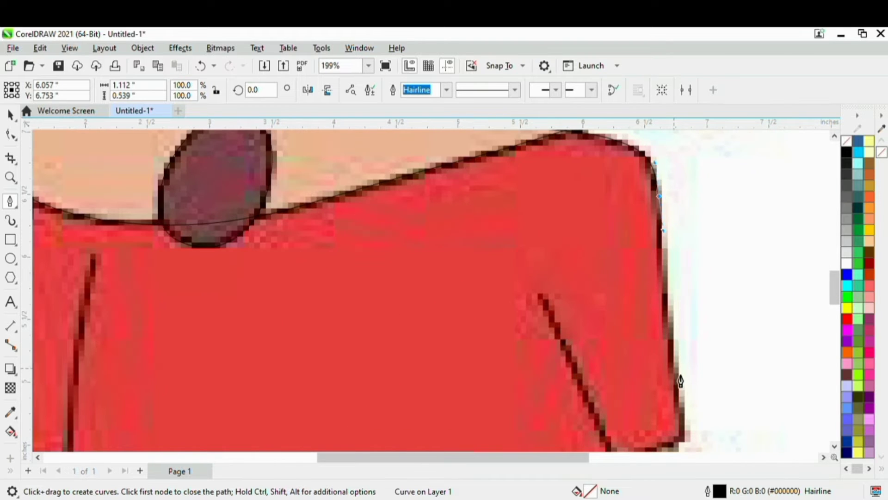
pyautogui.moveTo(674, 366); pyautogui.dragTo(680, 398)
pyautogui.hotkey('ctrl', 'z')
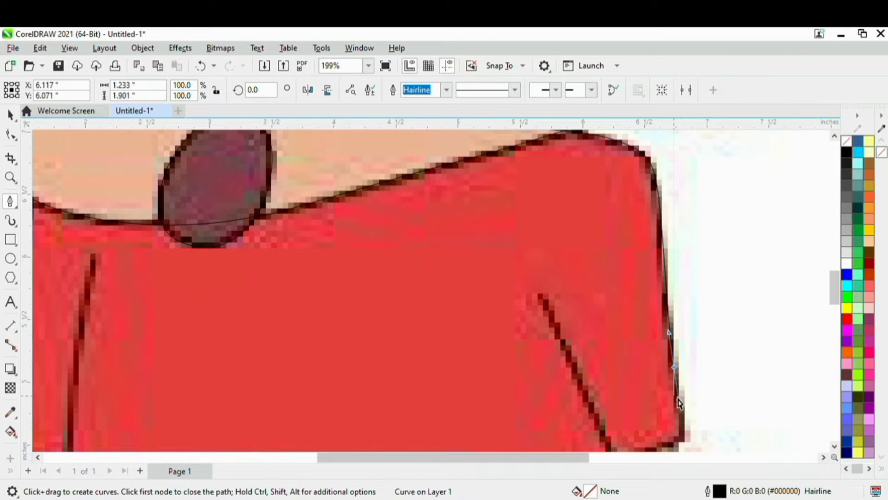
pyautogui.scroll(1, 680, 402)
pyautogui.moveTo(675, 349); pyautogui.dragTo(685, 383)
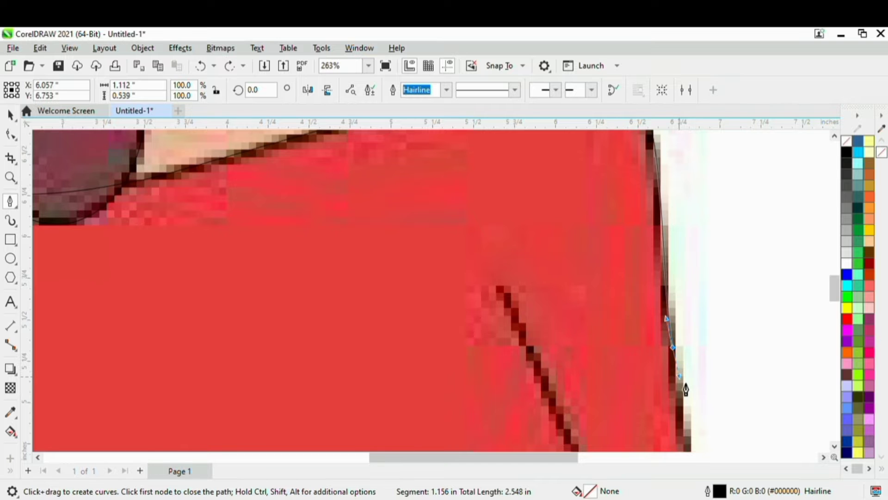
# Bring the shirt outline down to the right cuff and curve it around the outer corner onto the cuff's lower edge.
pyautogui.scroll(-4, 684, 391)
pyautogui.scroll(4, 684, 389)
pyautogui.scroll(-4, 684, 388)
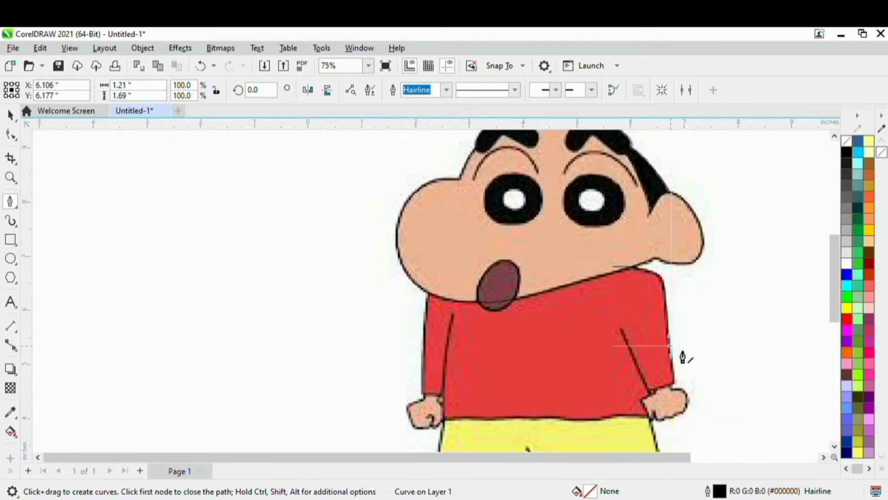
pyautogui.scroll(3, 682, 390)
pyautogui.scroll(3, 677, 371)
pyautogui.moveTo(678, 353); pyautogui.dragTo(627, 385)
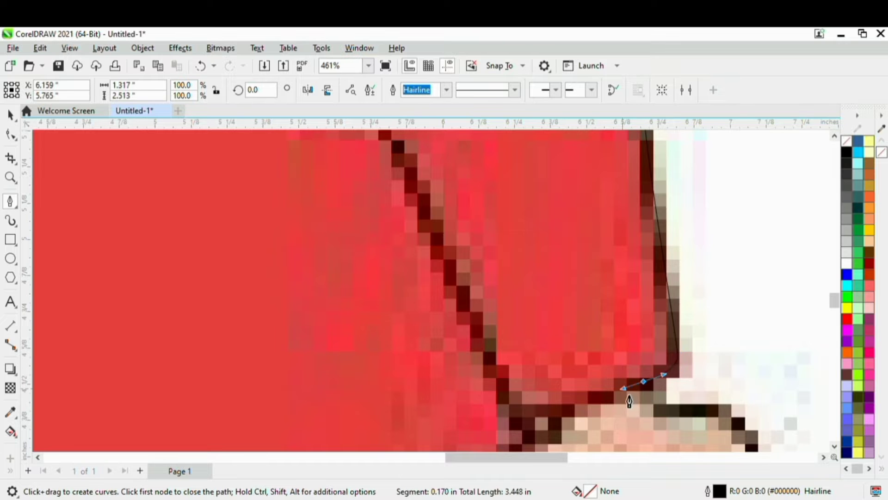
# Continue the shirt outline along the right cuff's lower edge to the sleeve's inner corner beside the hand.
pyautogui.scroll(-6, 629, 400)
pyautogui.scroll(4, 617, 406)
pyautogui.scroll(-5, 600, 412)
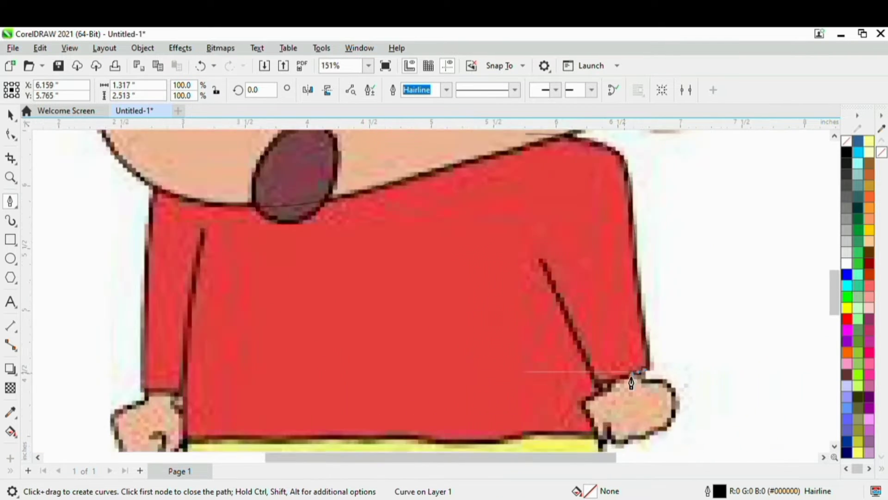
pyautogui.scroll(6, 639, 380)
pyautogui.scroll(1, 638, 381)
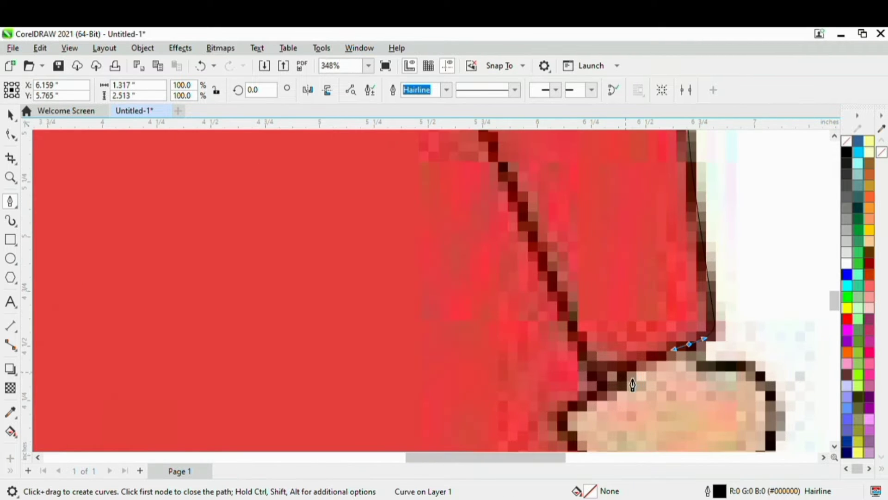
pyautogui.click(595, 371)
pyautogui.scroll(-5, 601, 393)
pyautogui.scroll(4, 603, 397)
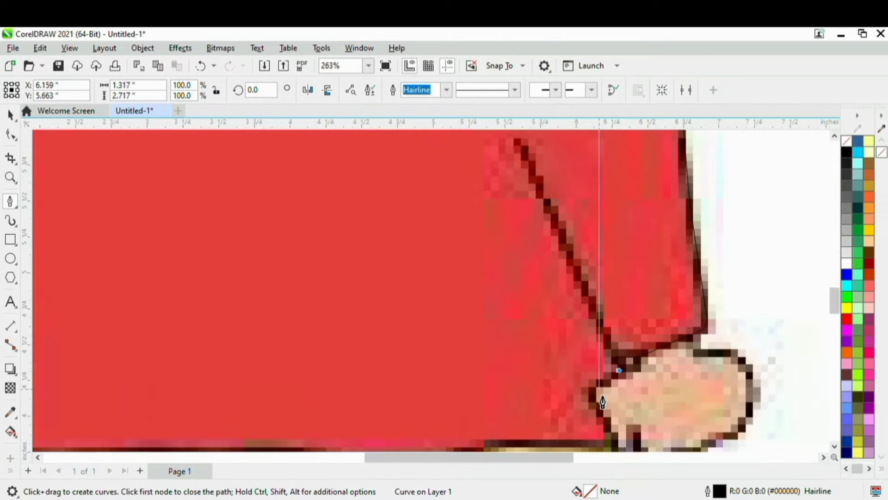
pyautogui.scroll(-5, 601, 391)
pyautogui.scroll(3, 620, 382)
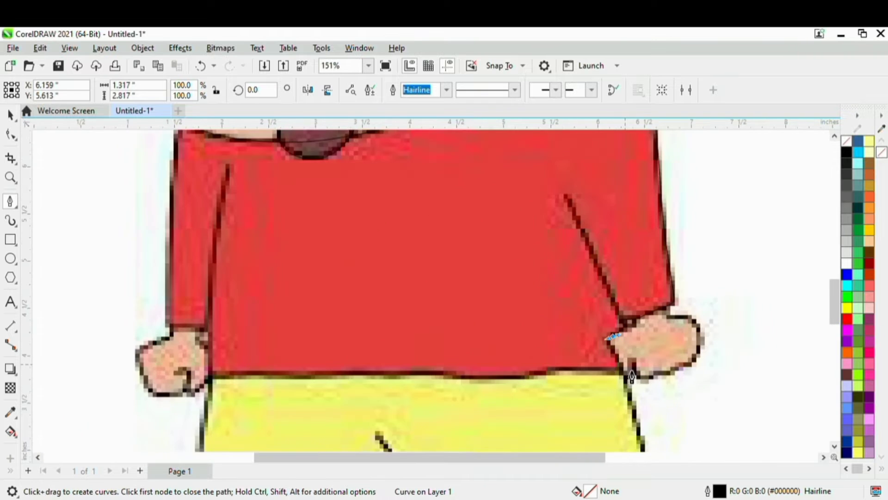
pyautogui.scroll(2, 630, 375)
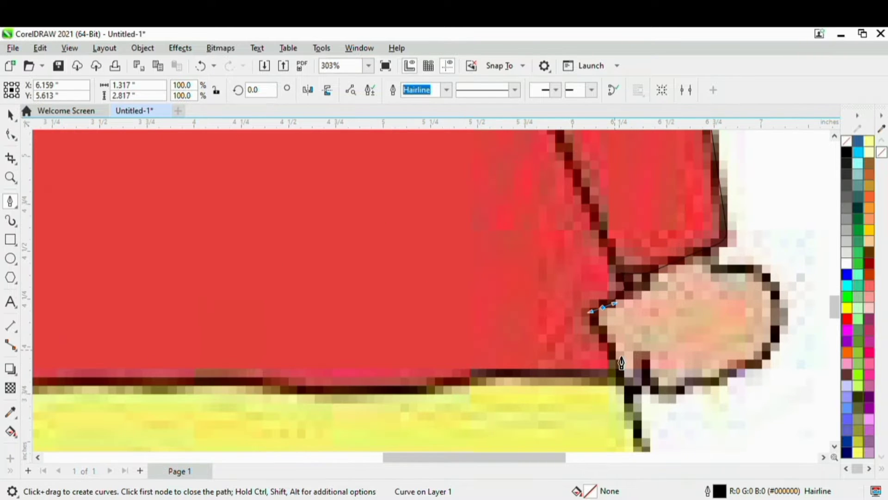
pyautogui.scroll(-5, 622, 363)
pyautogui.scroll(4, 667, 329)
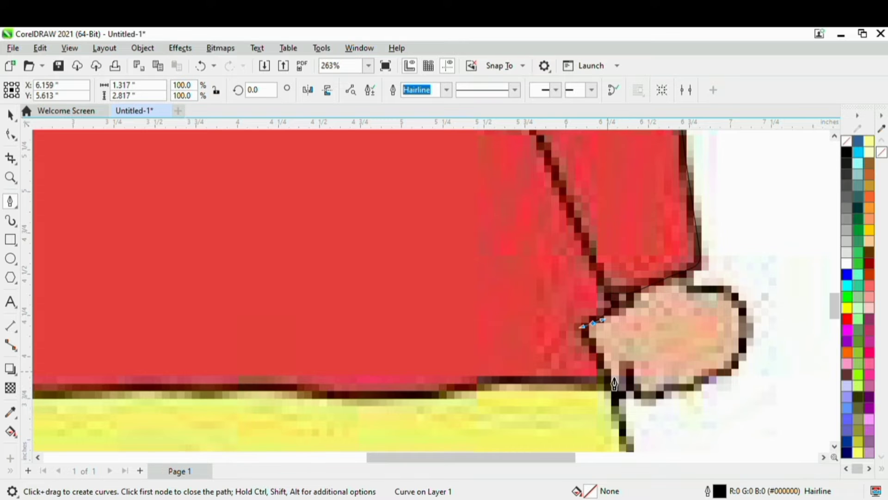
pyautogui.scroll(-1, 614, 383)
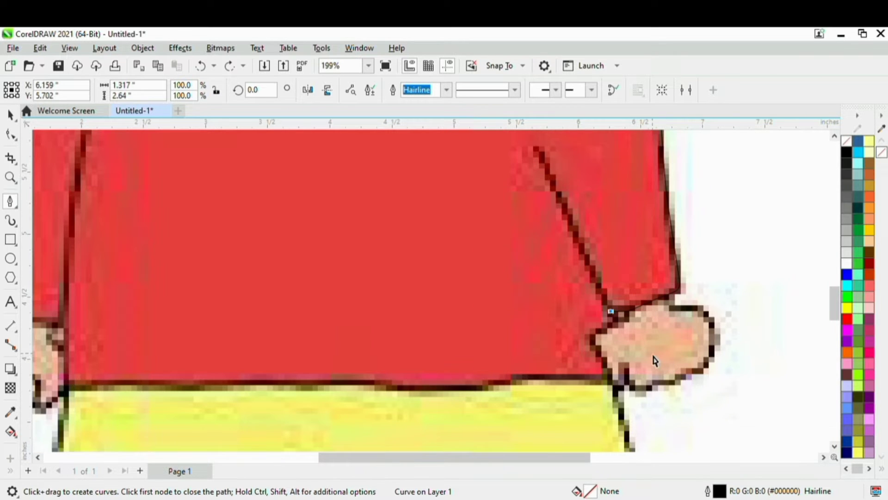
# Run the shirt outline from the right cuff's inner corner across the hand to the hem, and follow the hem's wavy part toward the middle.
pyautogui.scroll(1, 638, 331)
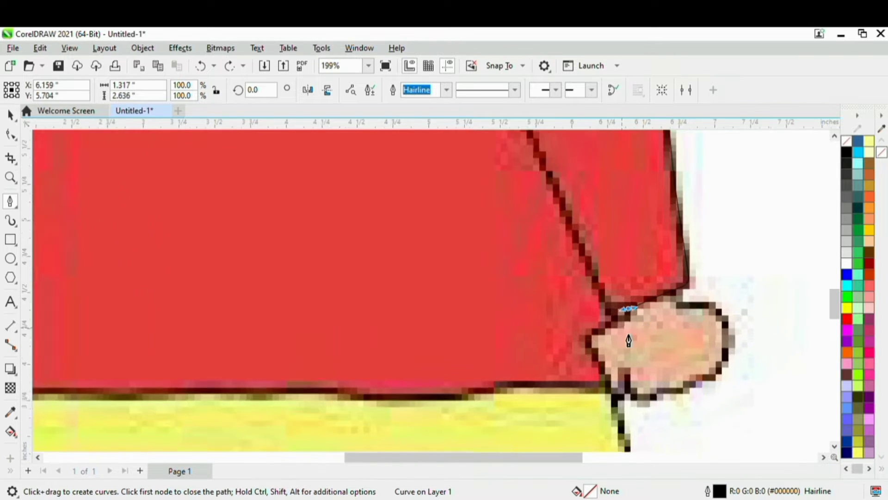
pyautogui.click(619, 389)
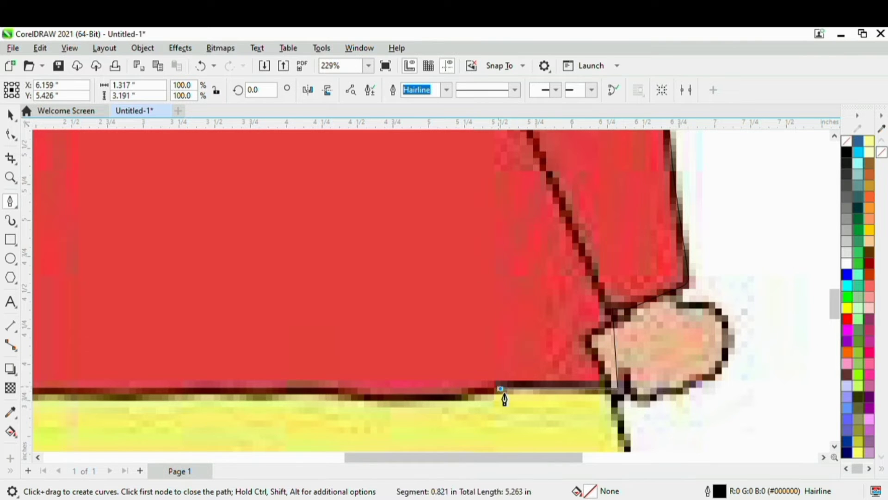
pyautogui.click(468, 389)
pyautogui.moveTo(440, 398); pyautogui.dragTo(426, 398)
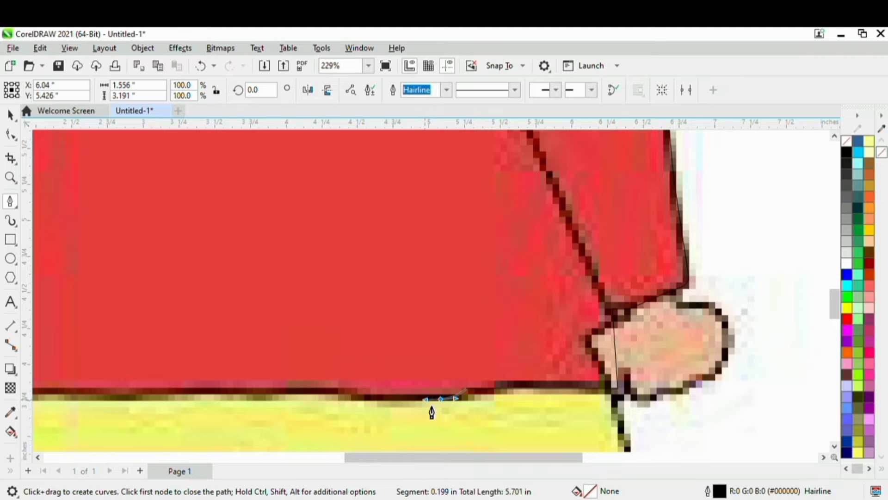
pyautogui.click(352, 398)
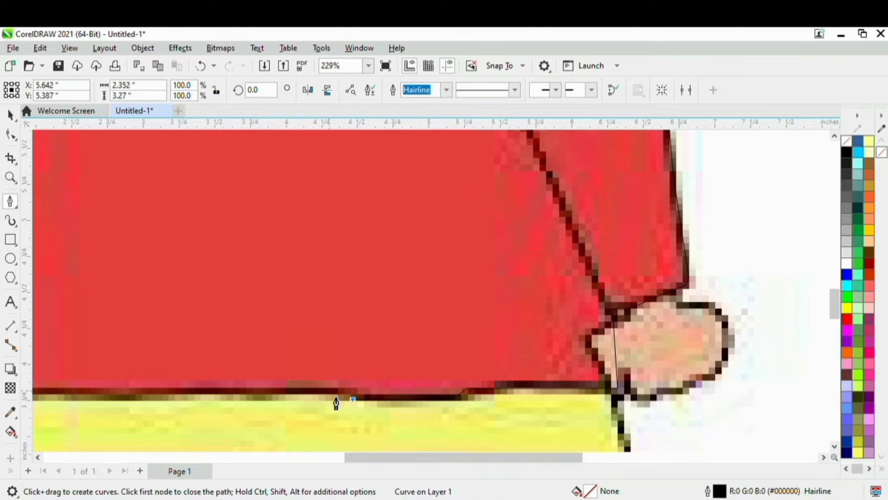
pyautogui.click(329, 399)
# Extend the shirt outline along the straight part of the hem to its corner at the left hand.
pyautogui.scroll(-3, 329, 402)
pyautogui.scroll(3, 343, 365)
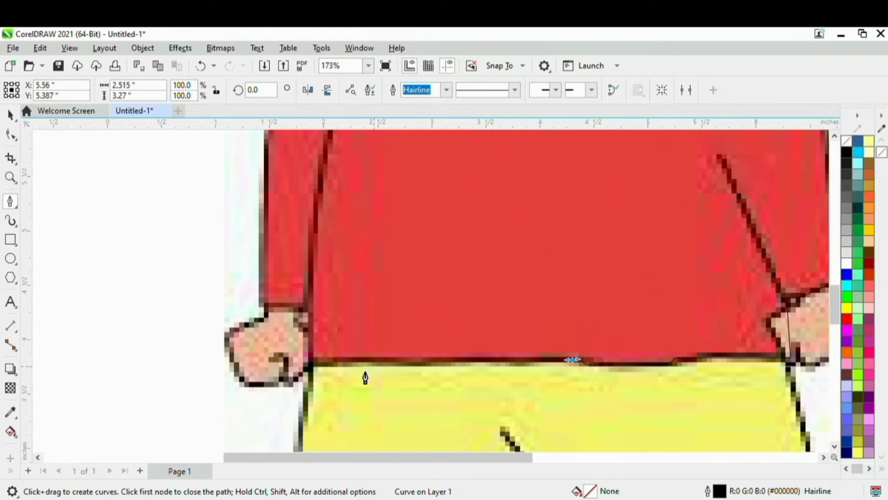
pyautogui.scroll(1, 365, 377)
pyautogui.scroll(1, 360, 372)
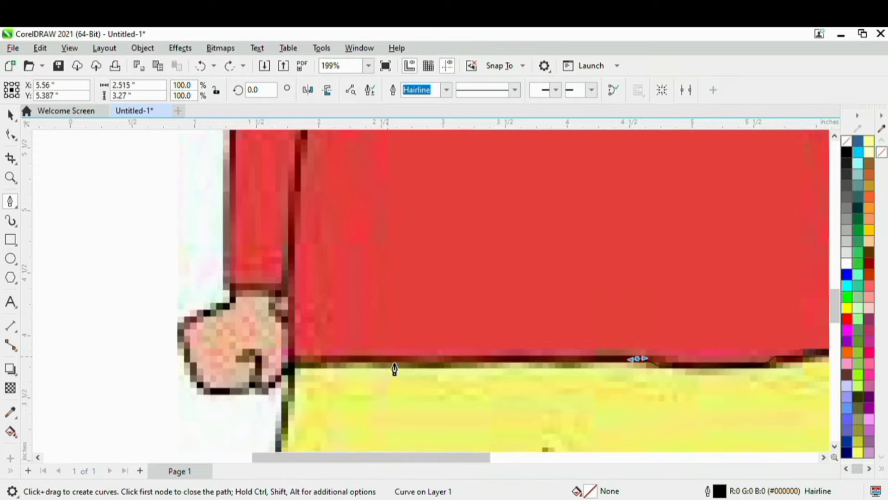
pyautogui.scroll(1, 394, 369)
pyautogui.click(450, 364)
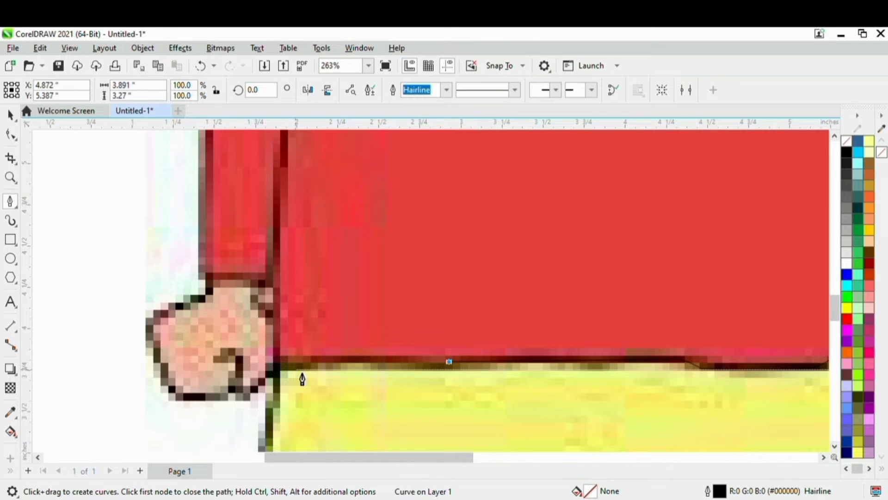
pyautogui.click(276, 362)
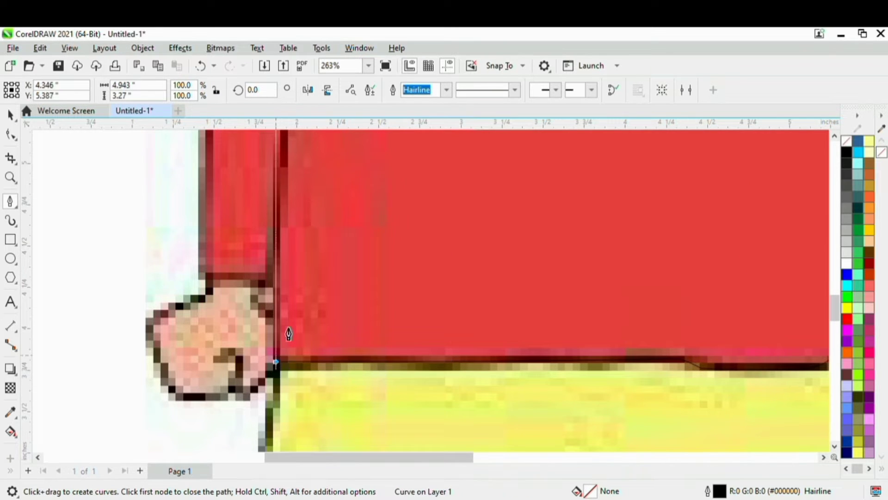
# Take the shirt outline up from the hem's left corner to the left cuff and along its edge to the sleeve's outer corner.
pyautogui.scroll(-1, 285, 313)
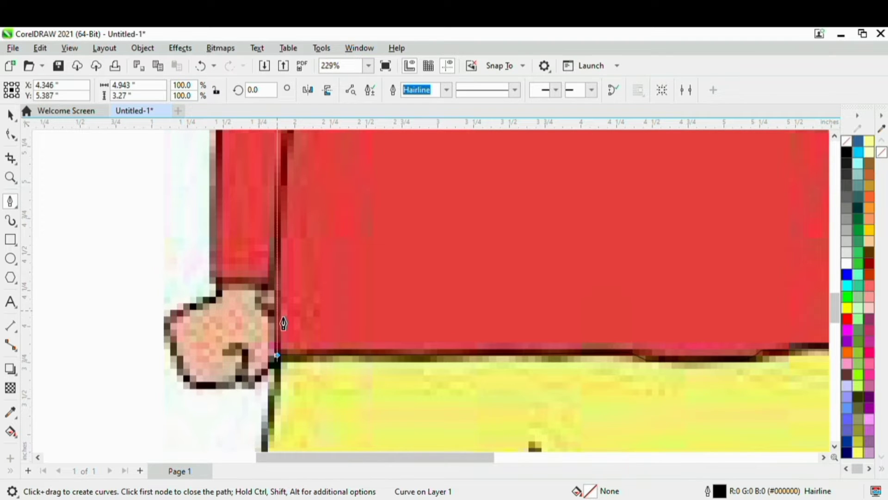
pyautogui.scroll(1, 262, 298)
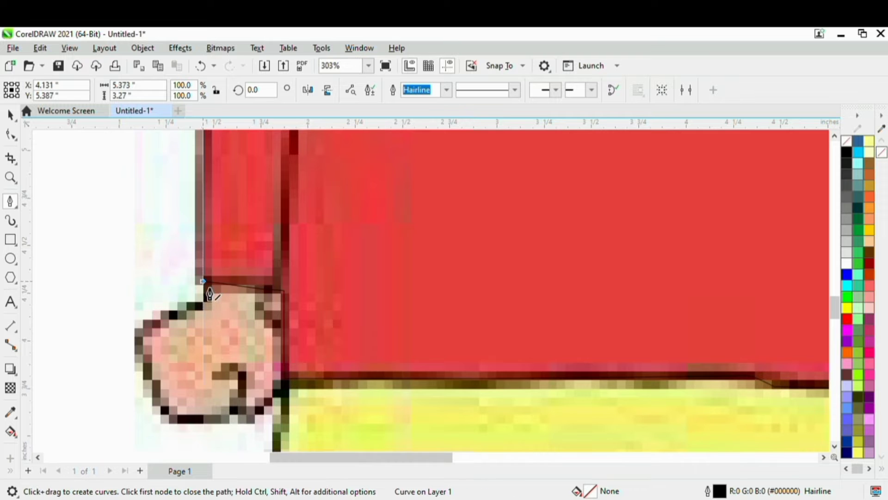
pyautogui.scroll(-4, 210, 294)
pyautogui.scroll(4, 228, 272)
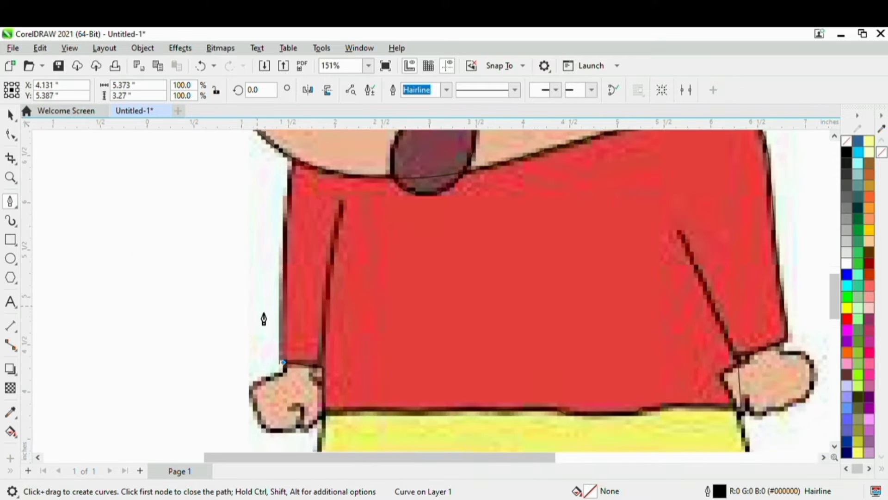
pyautogui.scroll(2, 280, 338)
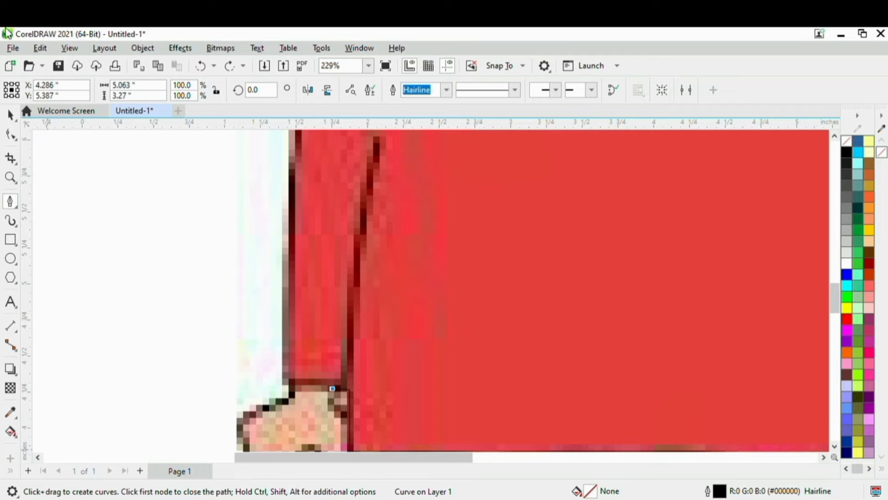
pyautogui.scroll(2, 297, 392)
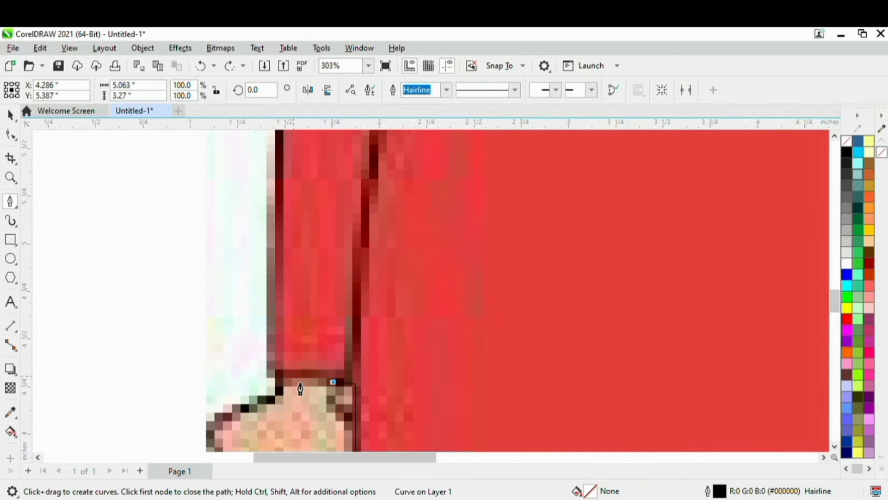
pyautogui.click(274, 388)
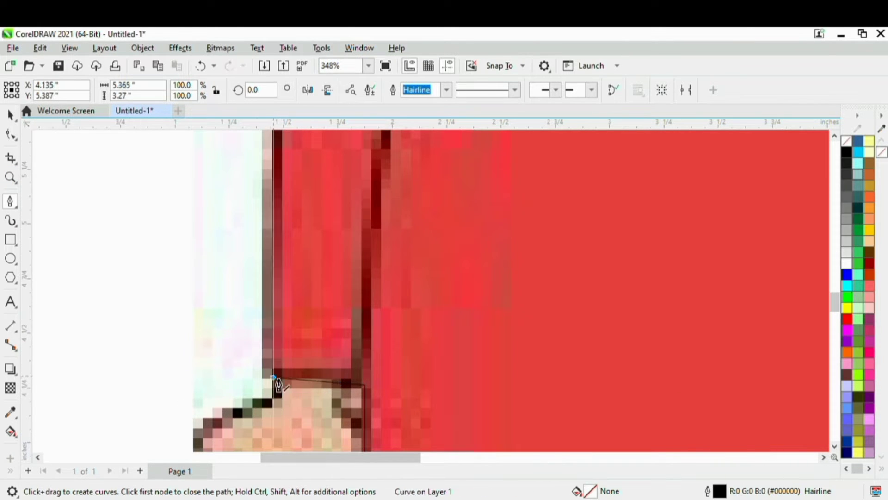
pyautogui.scroll(-6, 273, 300)
pyautogui.scroll(3, 272, 278)
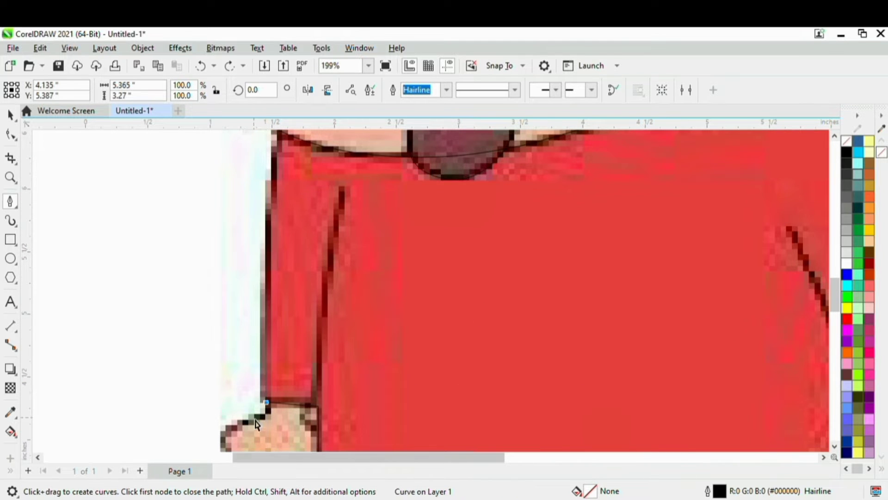
pyautogui.scroll(2, 259, 410)
pyautogui.scroll(-1, 274, 321)
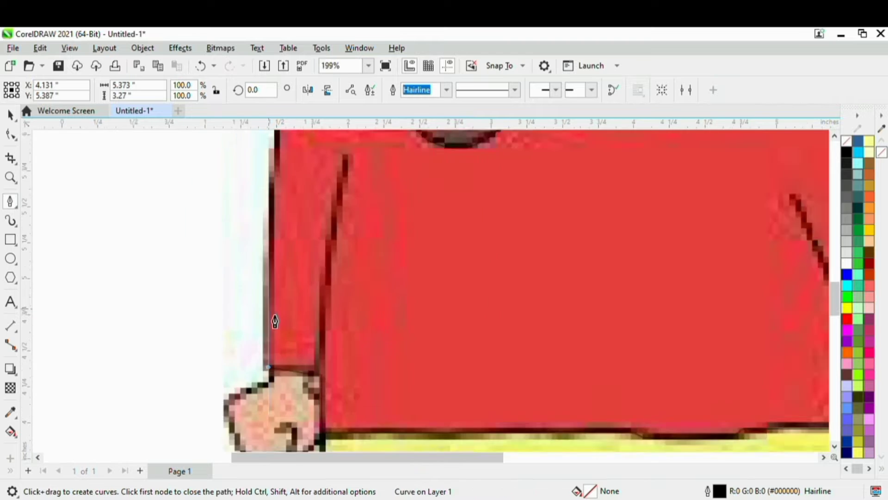
# Undo the last shirt outline node and redraw the left cuff's edge out to the sleeve's outer corner.
pyautogui.scroll(-2, 274, 321)
pyautogui.hotkey('ctrl', 'z')
pyautogui.scroll(4, 285, 349)
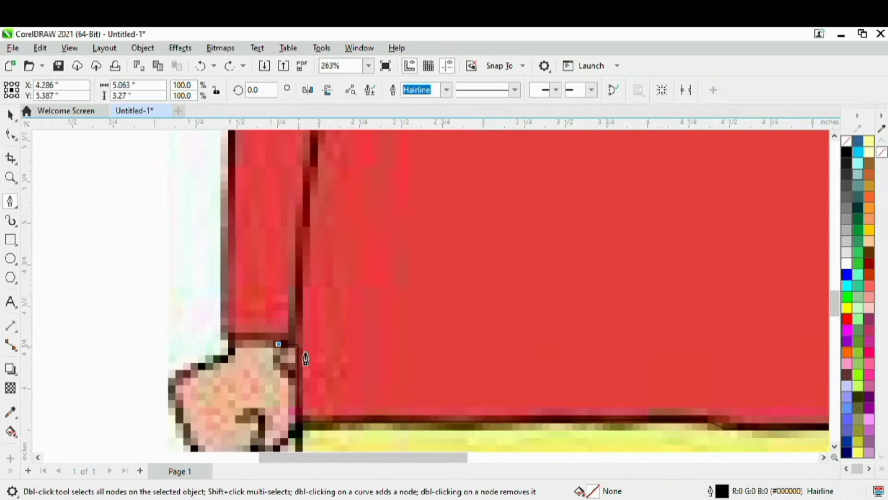
pyautogui.click(277, 338)
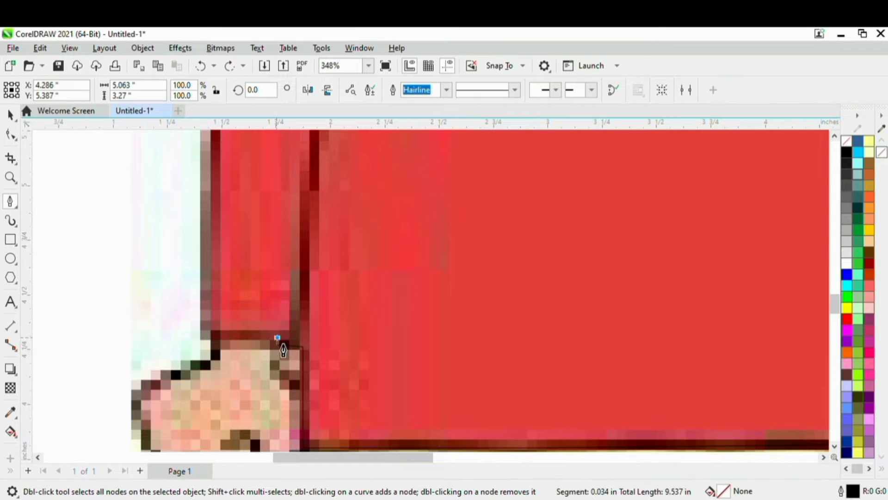
pyautogui.scroll(-4, 219, 349)
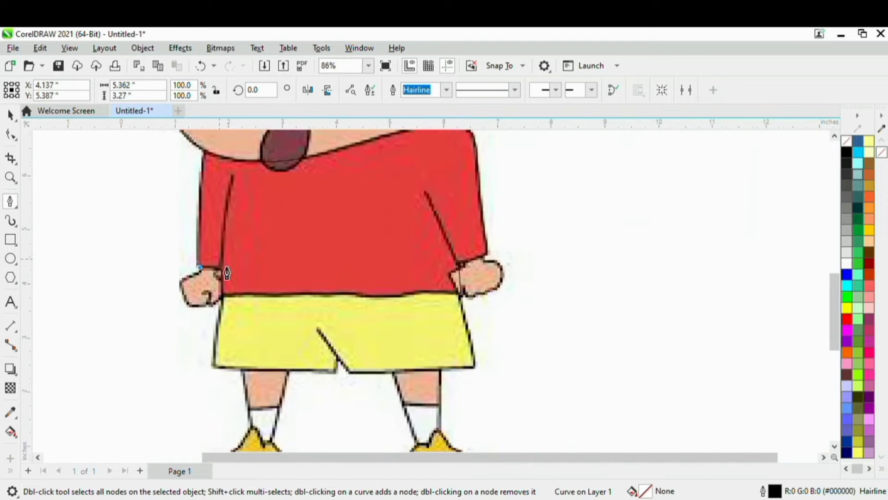
# Run the shirt outline up the left sleeve's outer edge to the point where it meets the chin.
pyautogui.scroll(3, 217, 245)
pyautogui.moveTo(195, 217); pyautogui.dragTo(197, 202)
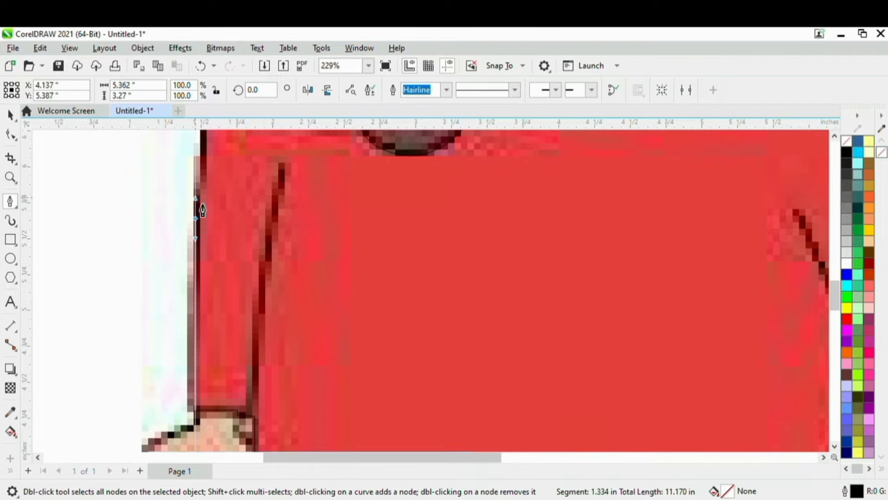
pyautogui.scroll(-4, 207, 204)
pyautogui.scroll(5, 222, 227)
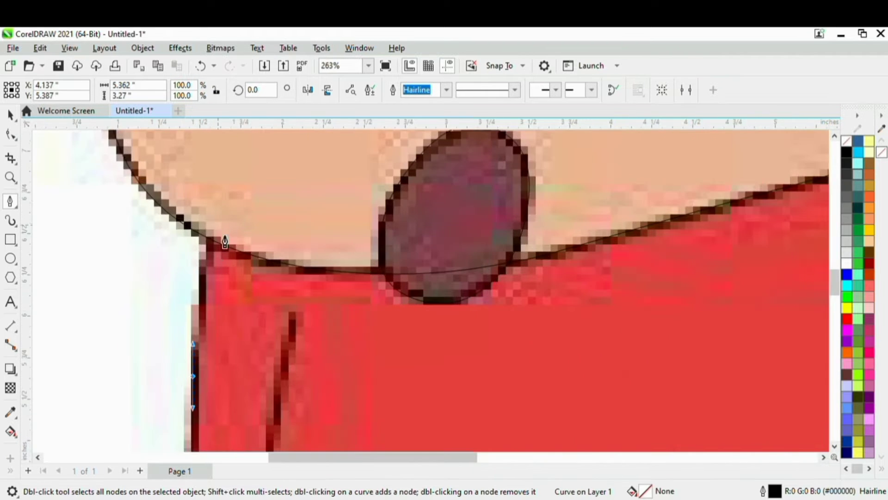
pyautogui.scroll(2, 211, 241)
pyautogui.moveTo(206, 228); pyautogui.dragTo(209, 205)
# Carry the shirt outline across the lower face and close it at its starting node by the right shoulder.
pyautogui.scroll(-5, 214, 220)
pyautogui.scroll(-5, 222, 232)
pyautogui.scroll(3, 328, 198)
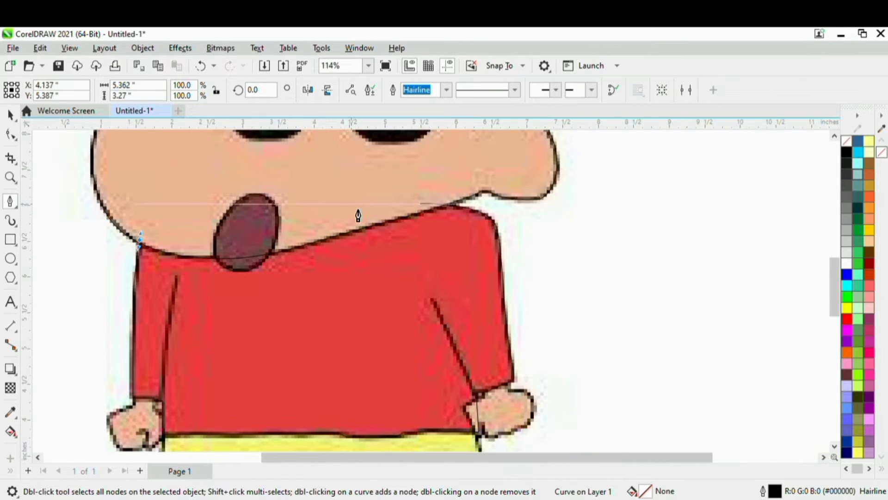
pyautogui.moveTo(351, 204); pyautogui.dragTo(375, 203)
pyautogui.scroll(3, 430, 211)
pyautogui.click(430, 214)
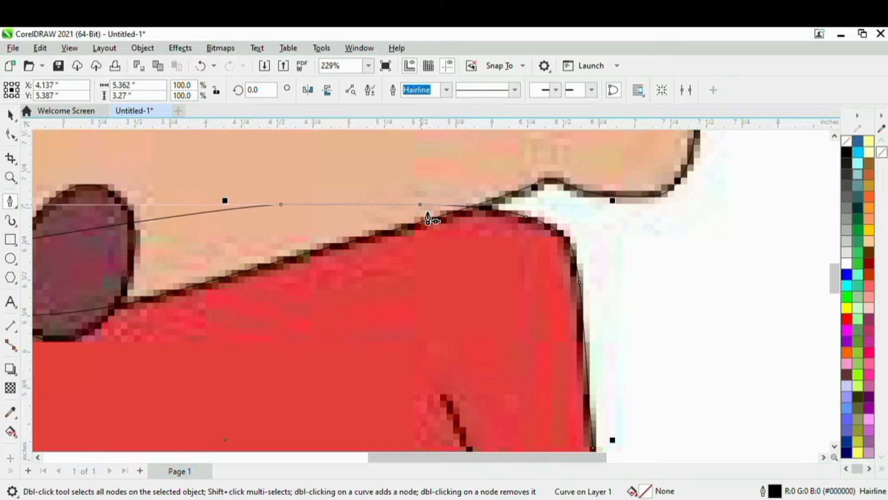
# Start the yellow shorts' outline just above the waist at the left hand and trace down to the lower-left corner.
pyautogui.scroll(-5, 444, 231)
pyautogui.scroll(-4, 465, 257)
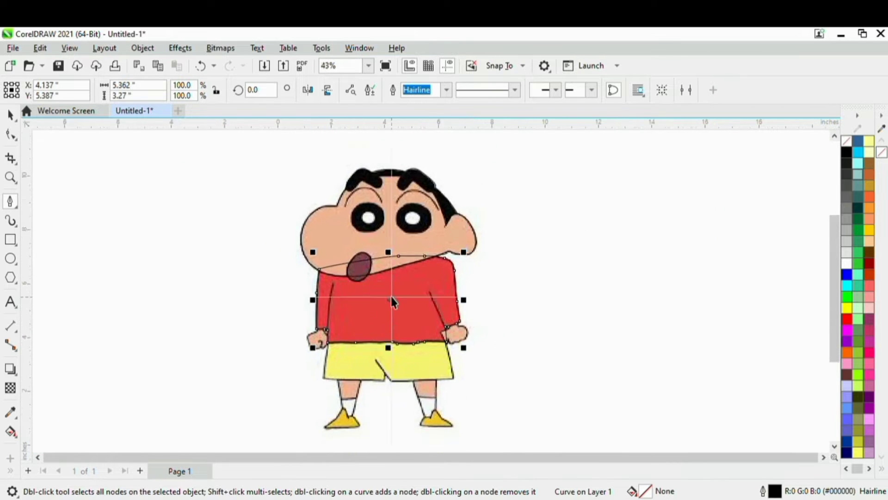
pyautogui.scroll(10, 377, 353)
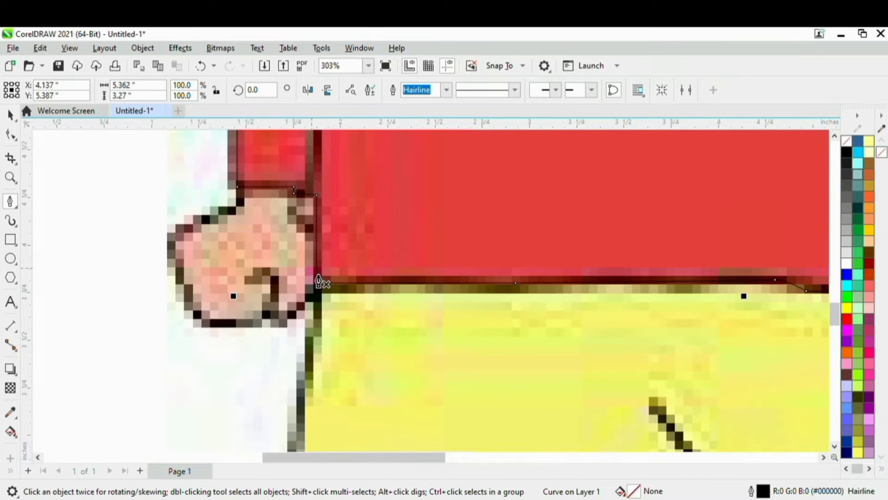
pyautogui.click(328, 267)
pyautogui.scroll(-4, 326, 273)
pyautogui.scroll(4, 308, 398)
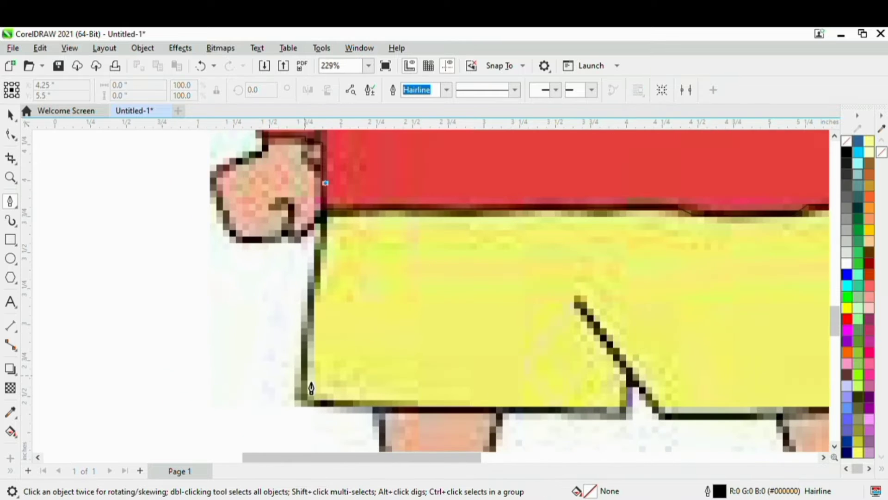
pyautogui.click(309, 408)
pyautogui.scroll(1, 324, 418)
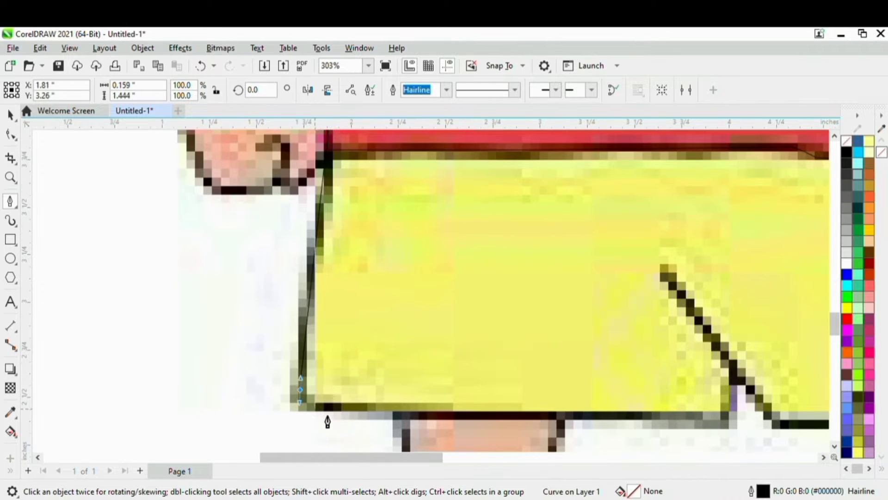
# Trace the shorts' left leg hem to the crotch notch, then around the notch to the right leg's inner corner.
pyautogui.scroll(-5, 412, 381)
pyautogui.scroll(4, 530, 414)
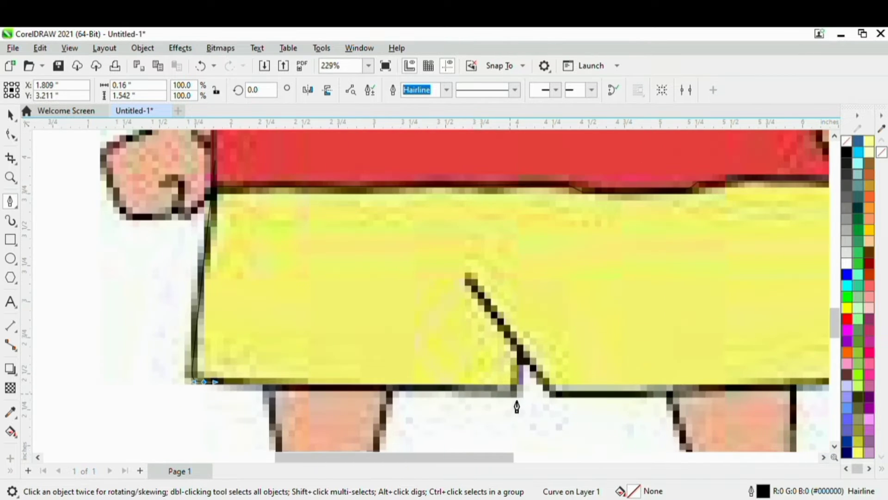
pyautogui.click(517, 392)
pyautogui.scroll(3, 536, 369)
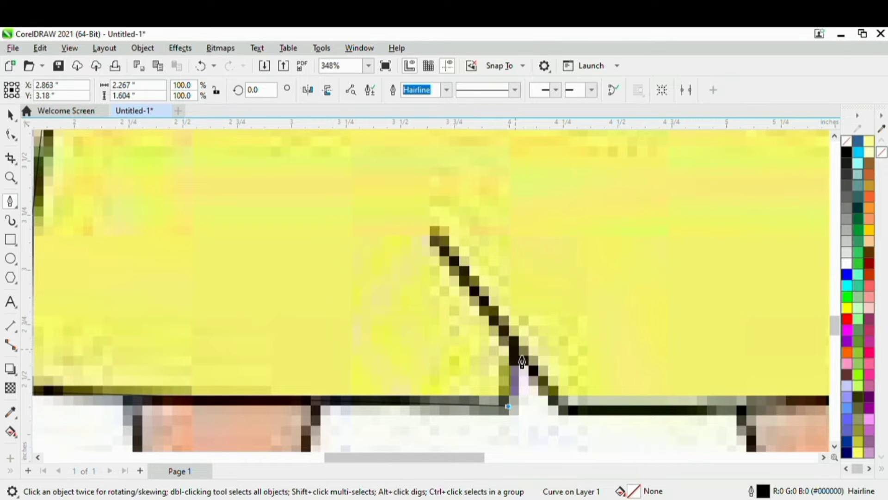
pyautogui.click(515, 345)
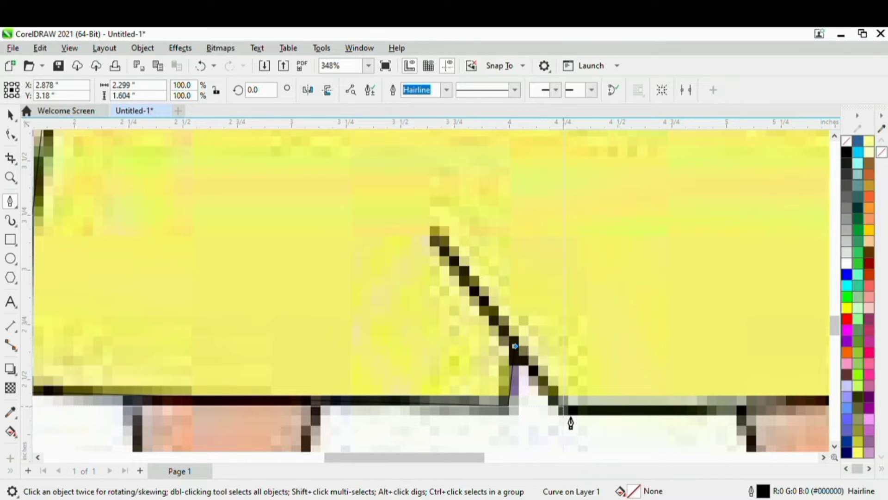
pyautogui.click(562, 406)
pyautogui.scroll(-1, 602, 418)
pyautogui.scroll(2, 575, 429)
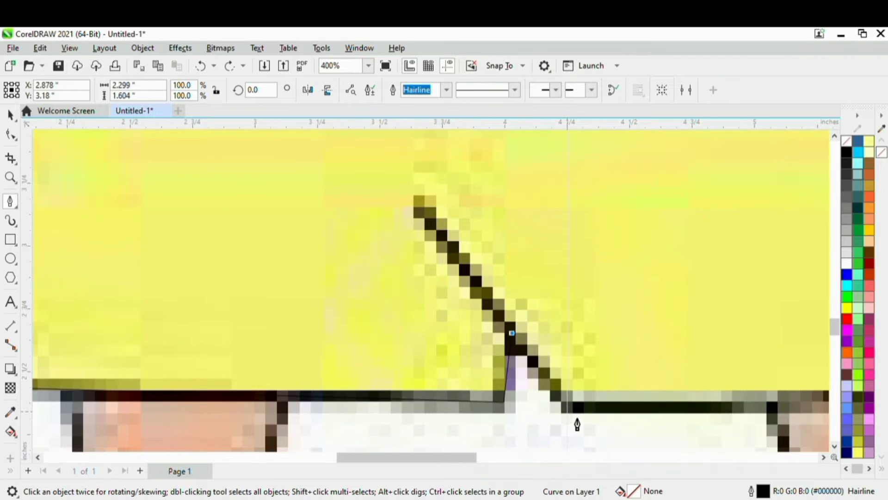
pyautogui.click(568, 412)
# Continue the shorts' outline along the right leg's hem and up the right side to the waist.
pyautogui.scroll(-6, 597, 412)
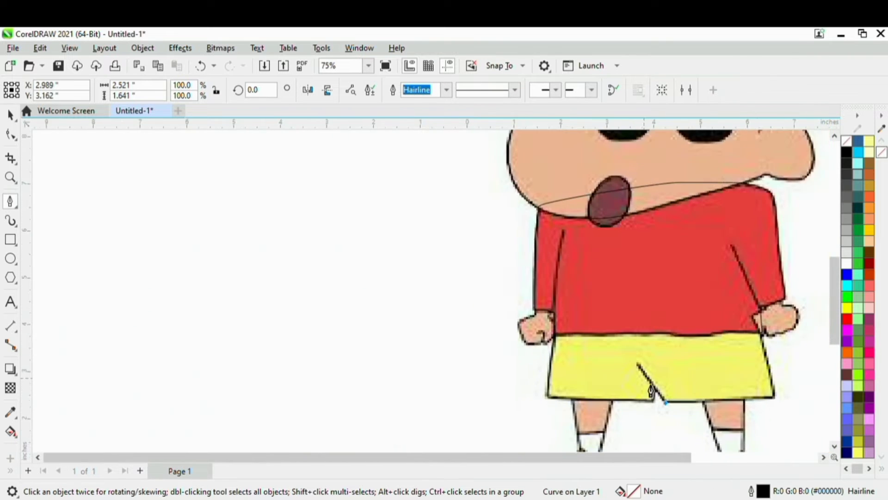
pyautogui.scroll(2, 774, 402)
pyautogui.scroll(3, 783, 408)
pyautogui.click(777, 394)
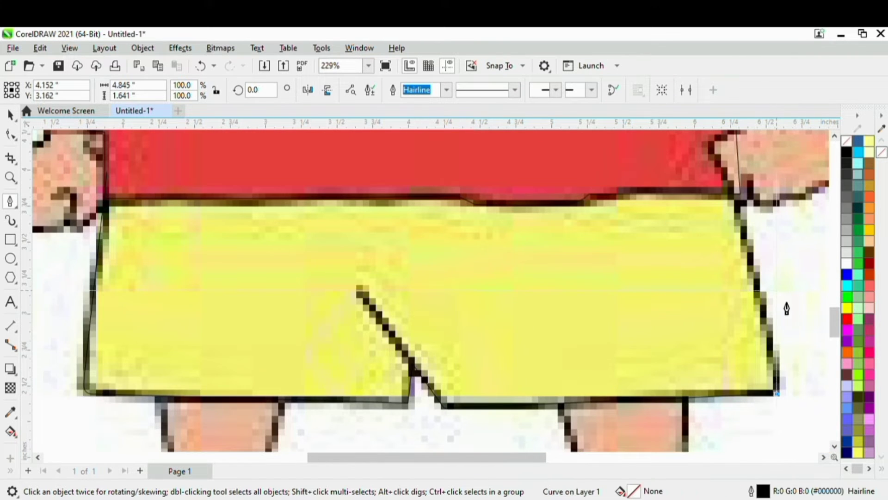
pyautogui.click(761, 281)
pyautogui.click(734, 194)
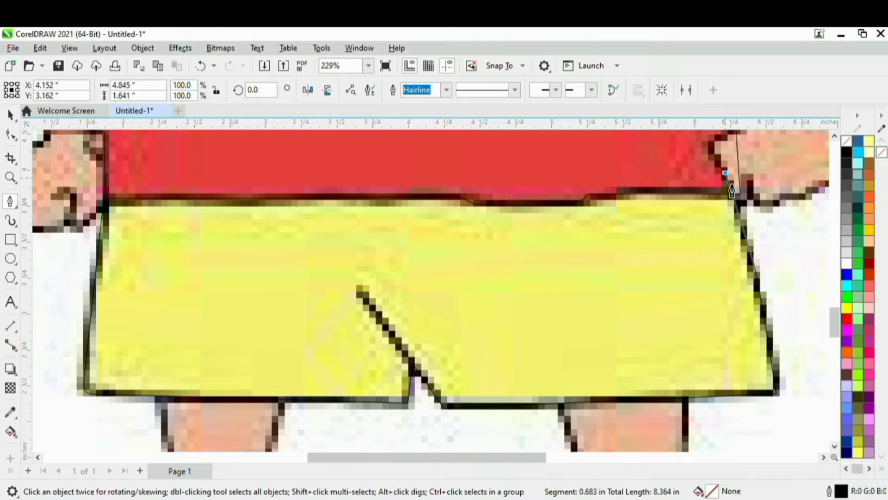
# Take the shorts' outline across the shirt above the hem and close it at its starting node.
pyautogui.click(482, 168)
pyautogui.scroll(-4, 468, 199)
pyautogui.scroll(5, 331, 195)
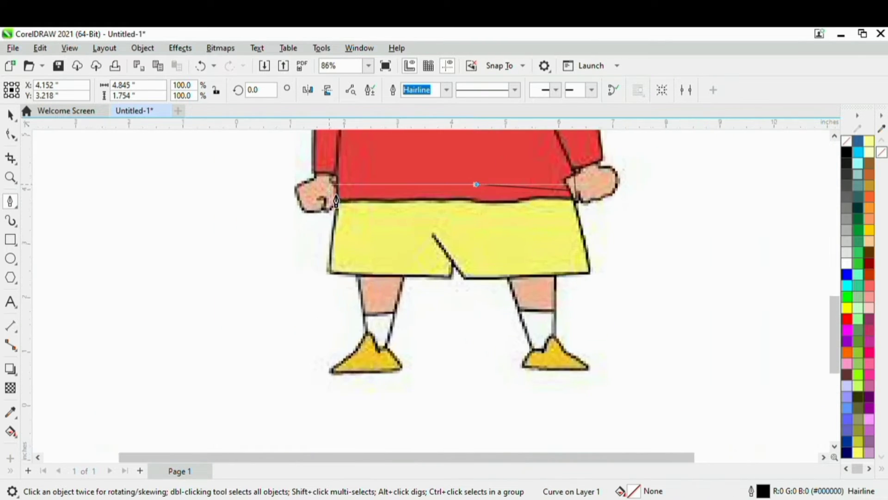
pyautogui.click(342, 193)
# Trace the left leg's skin area as a closed straight-sided shape whose upper edge overlaps the shorts.
pyautogui.scroll(-5, 347, 190)
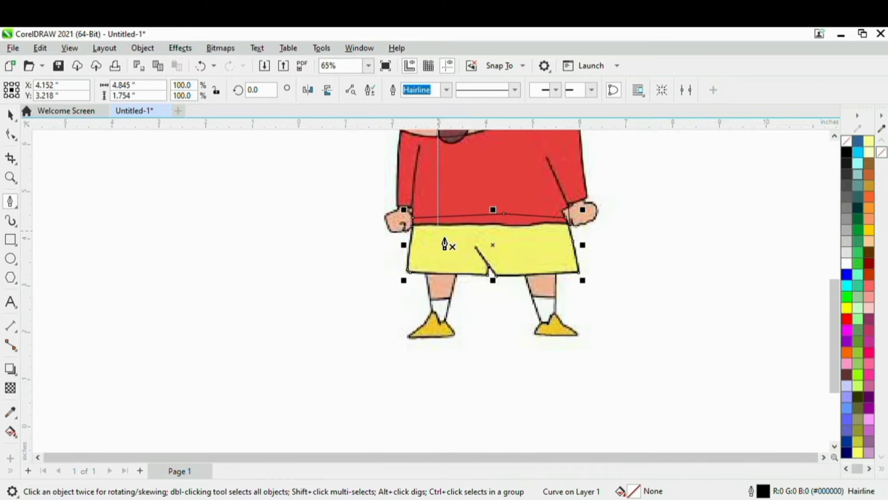
pyautogui.scroll(6, 436, 303)
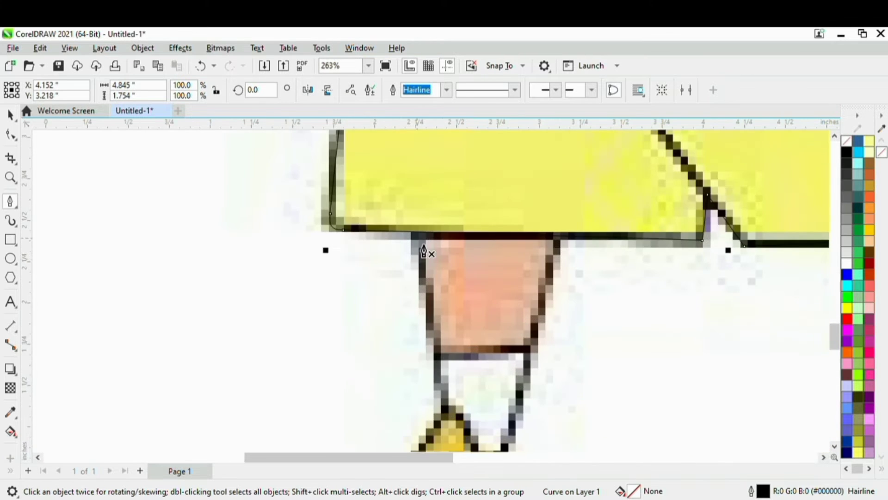
pyautogui.press('Escape')
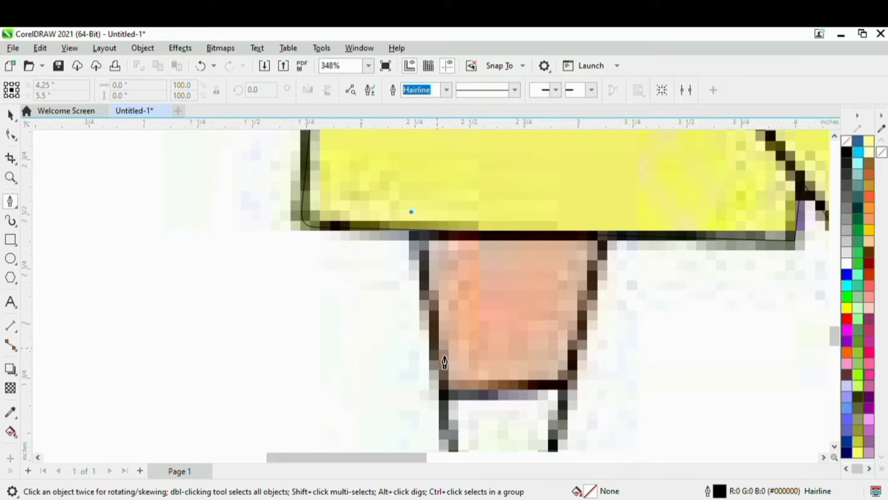
pyautogui.click(445, 393)
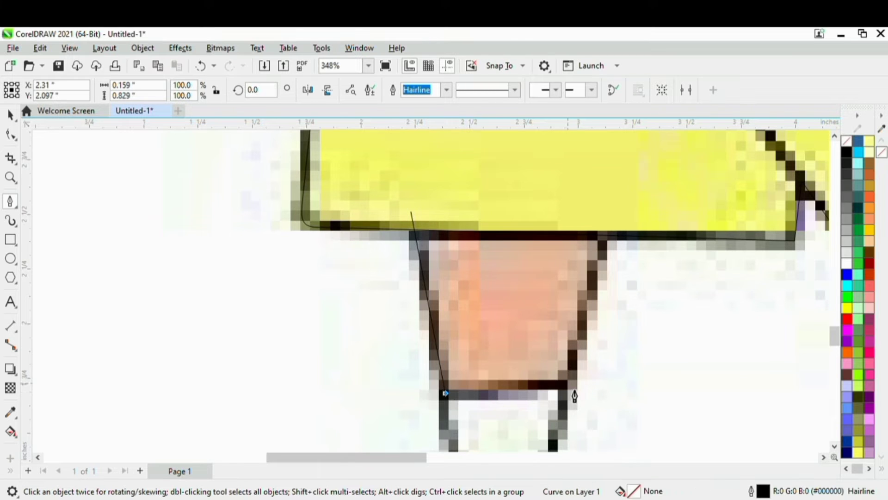
pyautogui.click(570, 382)
pyautogui.click(613, 197)
pyautogui.click(477, 183)
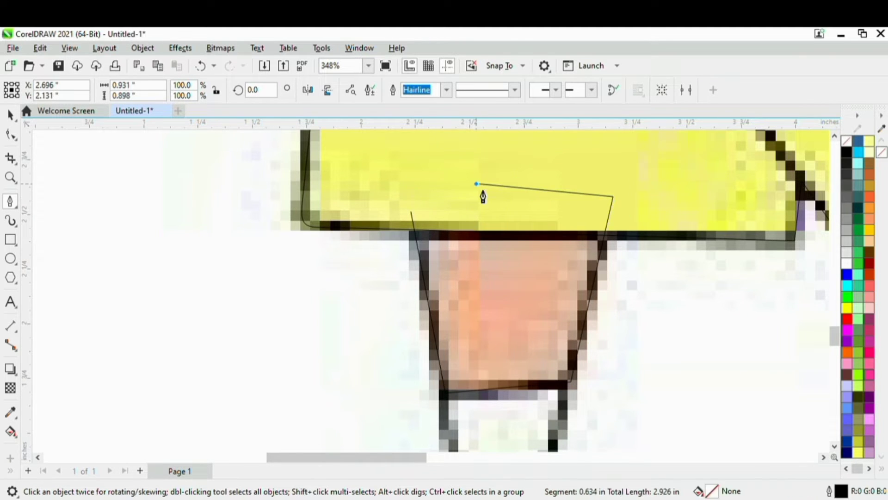
pyautogui.click(411, 211)
pyautogui.scroll(-3, 454, 231)
pyautogui.scroll(3, 425, 259)
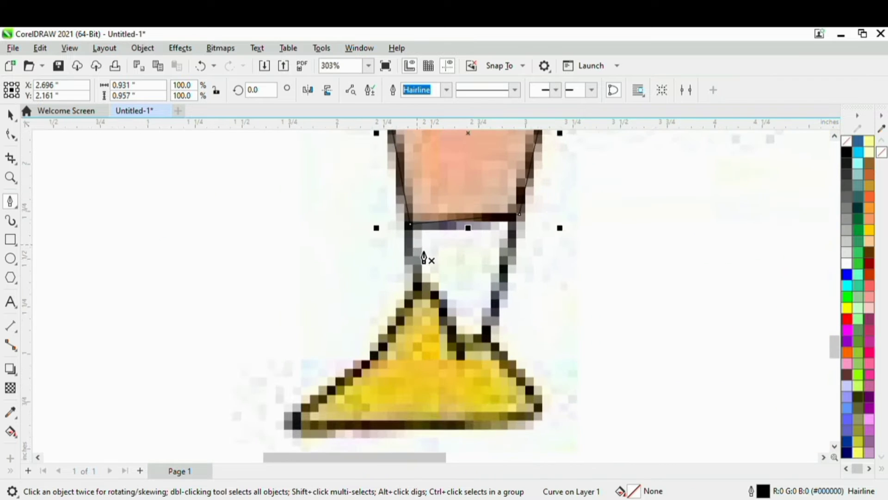
pyautogui.scroll(1, 421, 255)
pyautogui.click(401, 159)
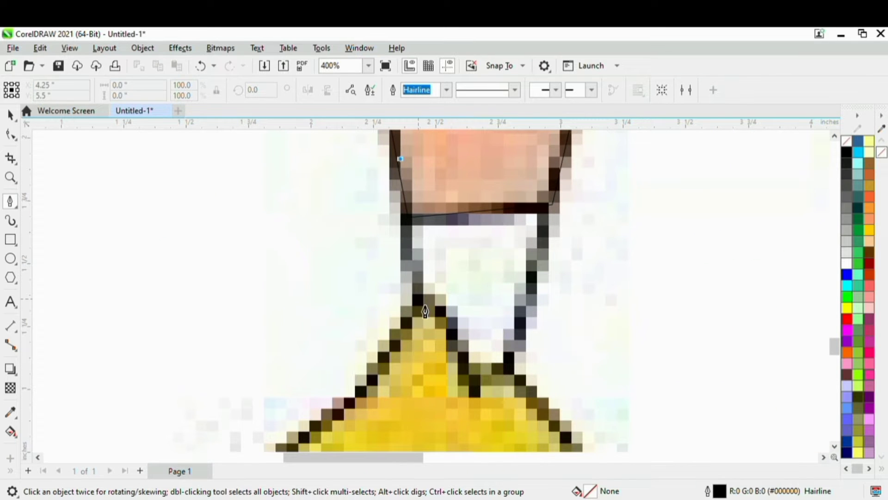
pyautogui.click(417, 299)
pyautogui.scroll(-1, 462, 334)
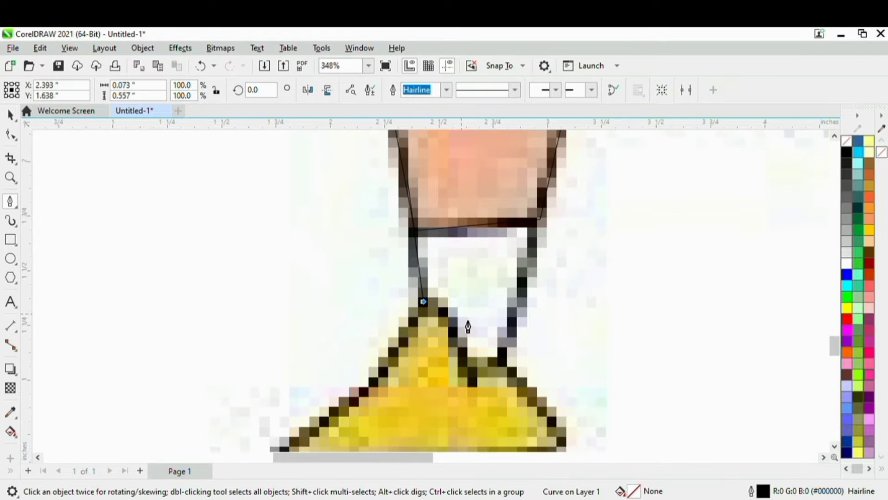
pyautogui.hotkey('ctrl', 'z')
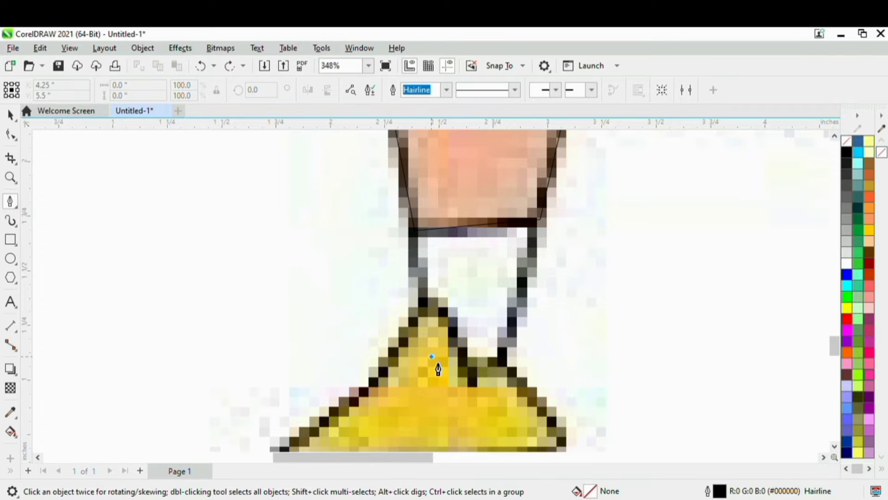
pyautogui.click(403, 157)
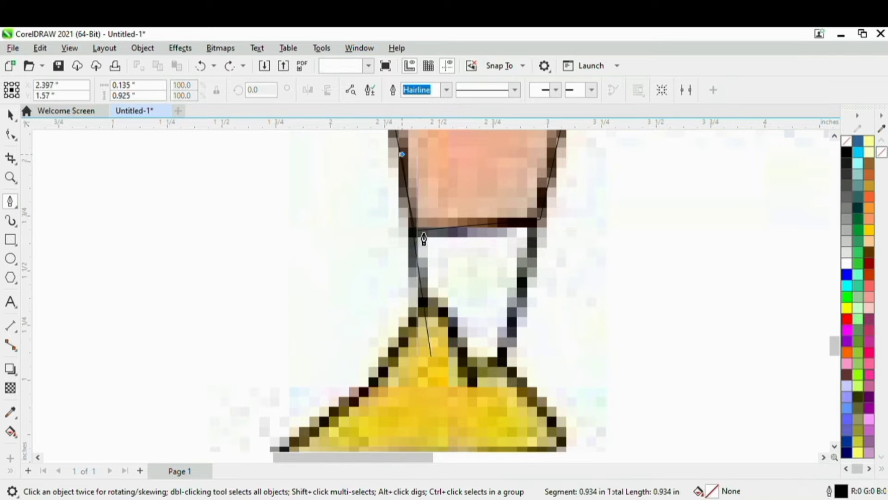
pyautogui.hotkey('ctrl', 'z')
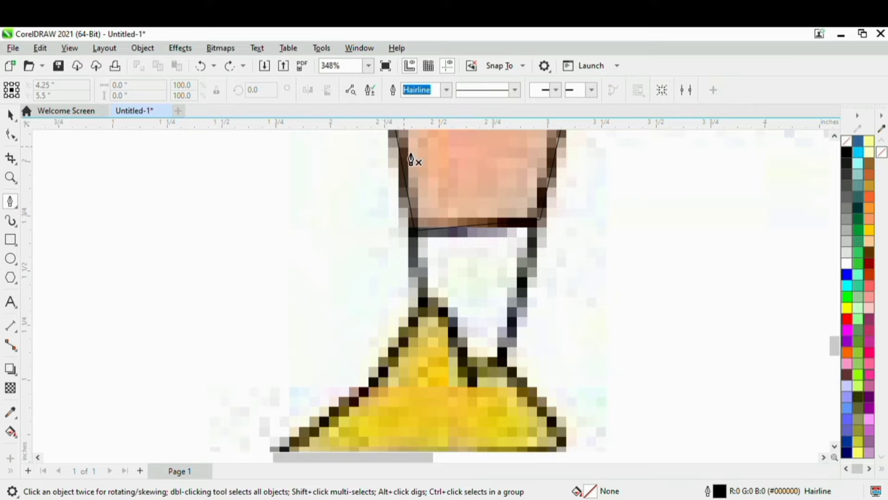
# Trace the left sock as a closed shape overlapping the leg above and the shoe's peak below.
pyautogui.click(426, 355)
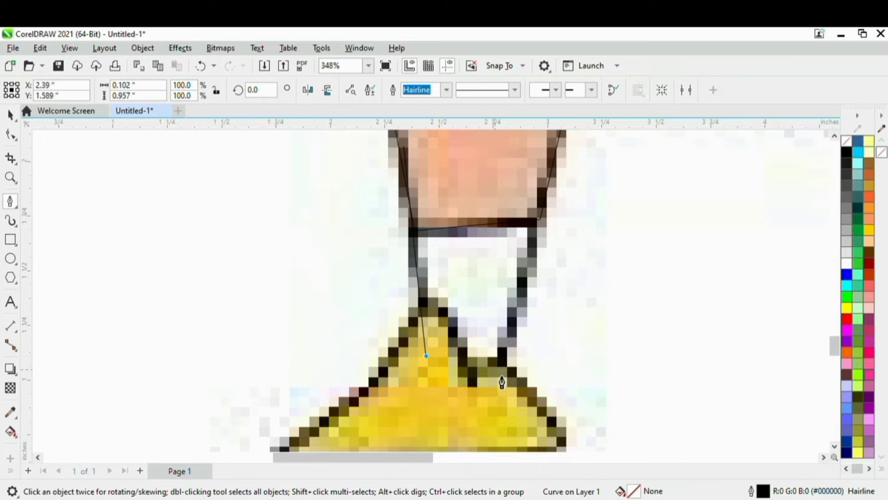
pyautogui.click(501, 363)
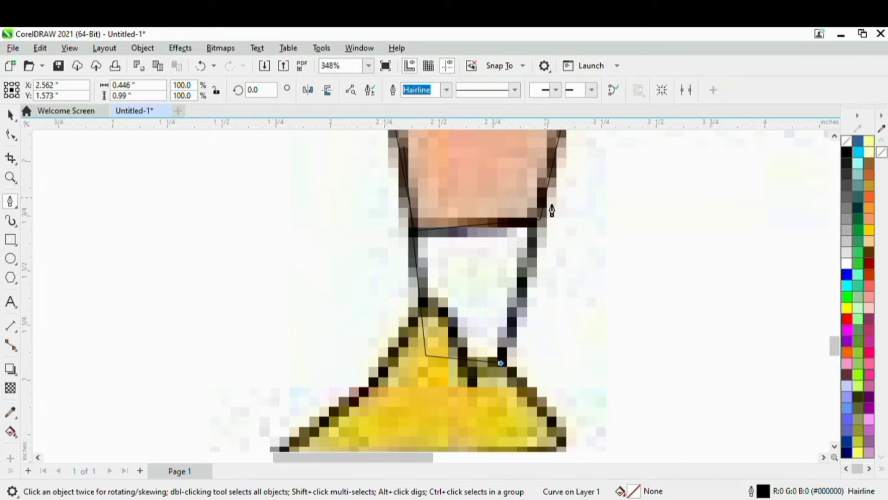
pyautogui.click(555, 186)
pyautogui.scroll(-2, 550, 196)
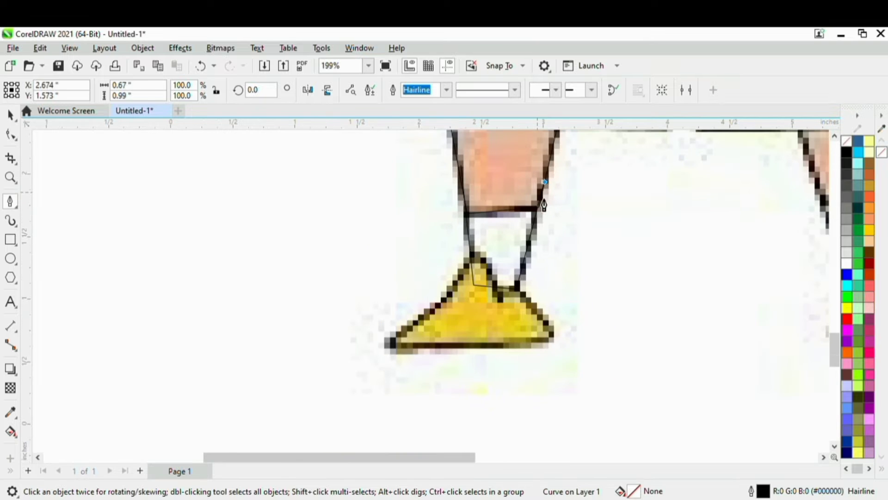
pyautogui.click(510, 148)
pyautogui.click(472, 252)
# Start the left shoe's outline at its peak, curve it down the outer slope and round the toe.
pyautogui.scroll(4, 479, 259)
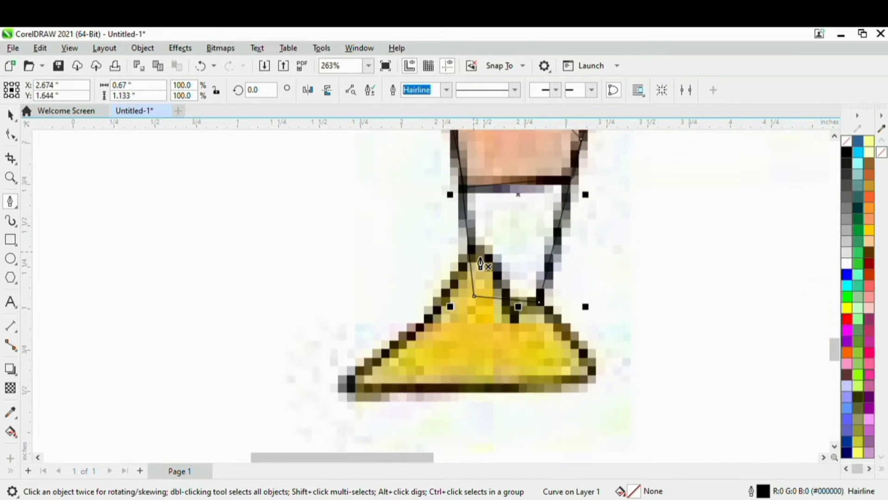
pyautogui.scroll(-2, 445, 312)
pyautogui.scroll(2, 427, 349)
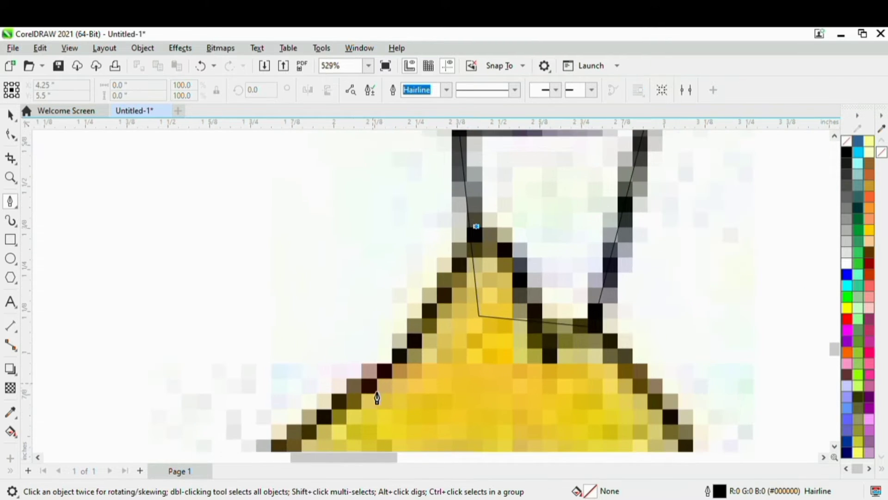
pyautogui.moveTo(350, 391); pyautogui.dragTo(293, 447)
pyautogui.scroll(-4, 388, 305)
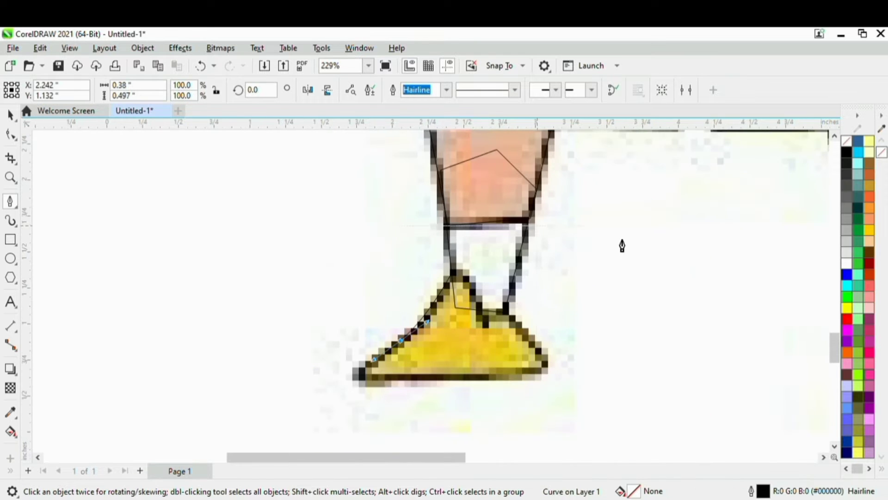
pyautogui.scroll(4, 380, 355)
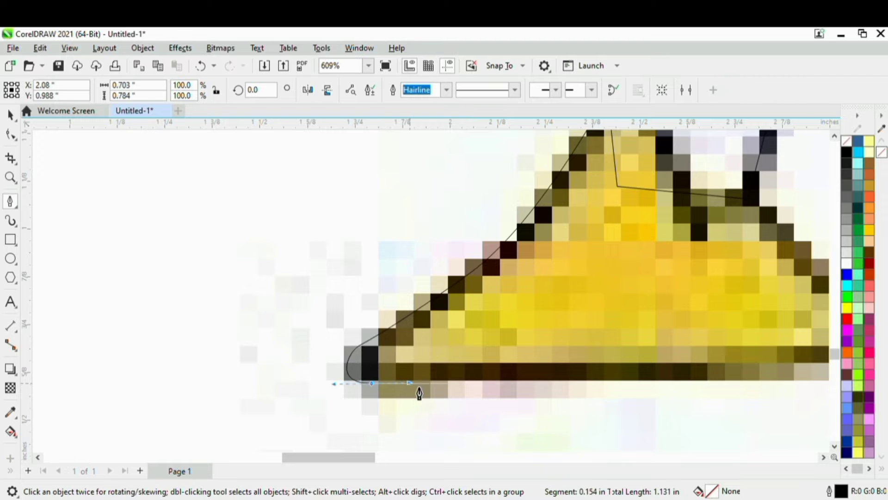
# Continue the left shoe's outline along the sole, round the heel and up to the sock's lower corner.
pyautogui.scroll(-4, 509, 384)
pyautogui.scroll(3, 570, 373)
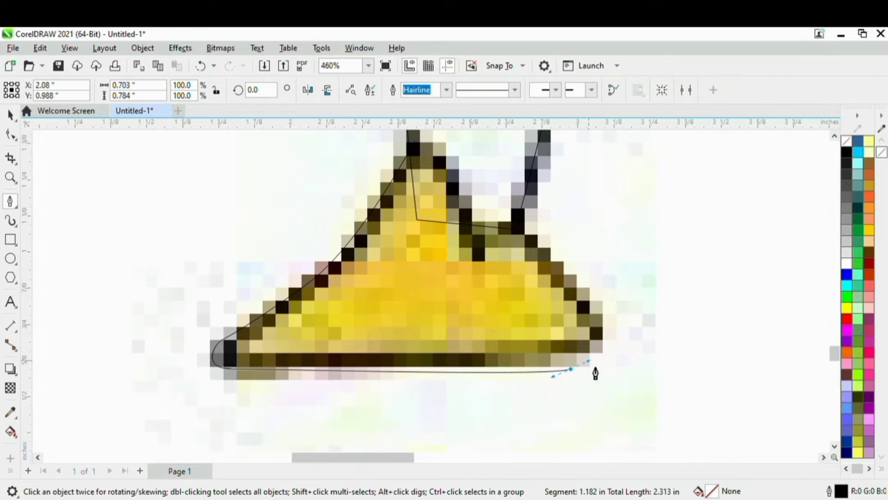
pyautogui.scroll(1, 579, 375)
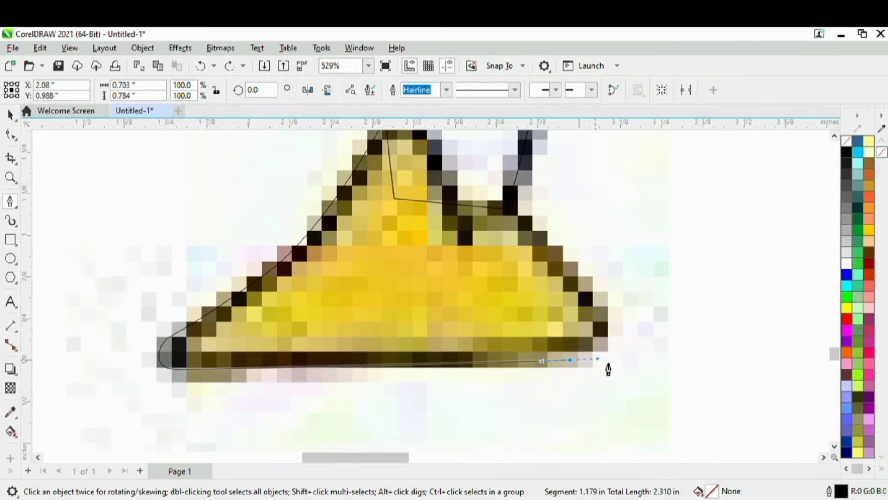
pyautogui.moveTo(608, 368); pyautogui.dragTo(610, 363)
pyautogui.moveTo(610, 310); pyautogui.dragTo(572, 263)
pyautogui.moveTo(521, 212); pyautogui.dragTo(522, 212)
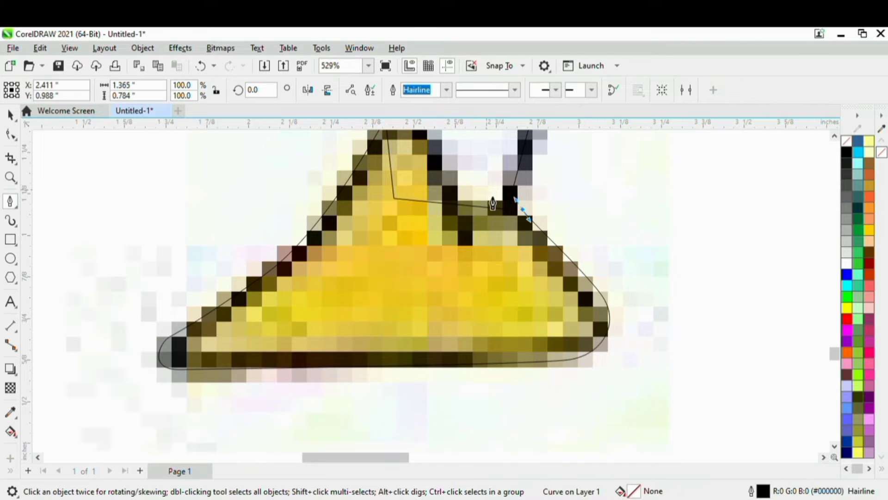
# Take the left shoe's outline across the short upper edge below the sock, with the curve node near the notch.
pyautogui.moveTo(472, 191); pyautogui.dragTo(473, 206)
pyautogui.doubleClick(463, 207)
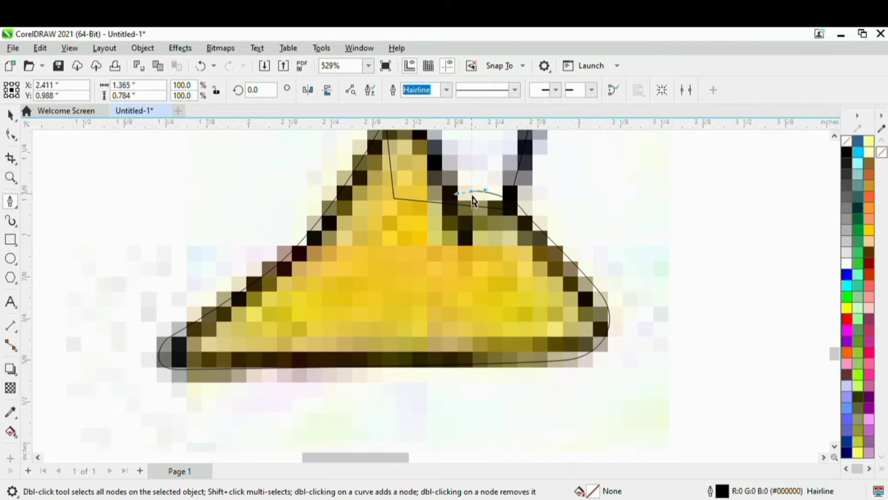
pyautogui.scroll(1, 480, 212)
pyautogui.moveTo(481, 213); pyautogui.dragTo(465, 212)
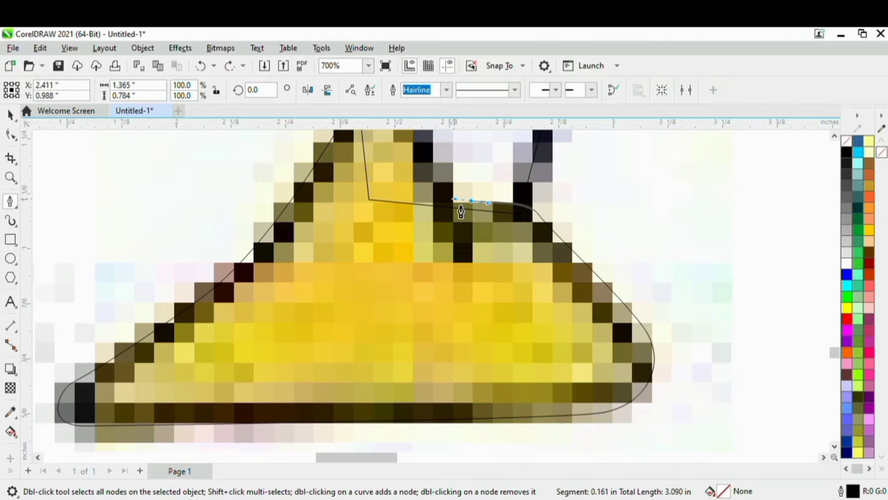
# Carry the left shoe's outline up the inner slope, round the peak and close it at its starting node.
pyautogui.scroll(-3, 461, 212)
pyautogui.scroll(2, 451, 185)
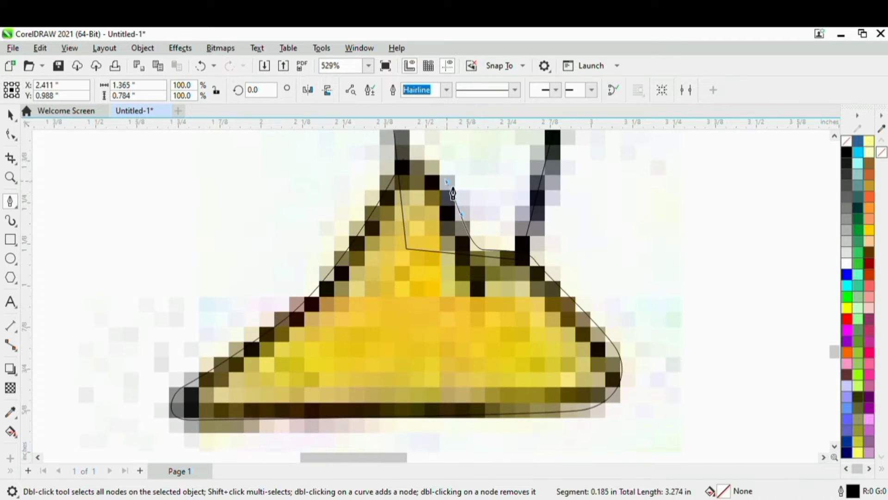
pyautogui.click(429, 160)
pyautogui.press('Escape')
pyautogui.click(432, 161)
pyautogui.press('Escape')
pyautogui.click(410, 173)
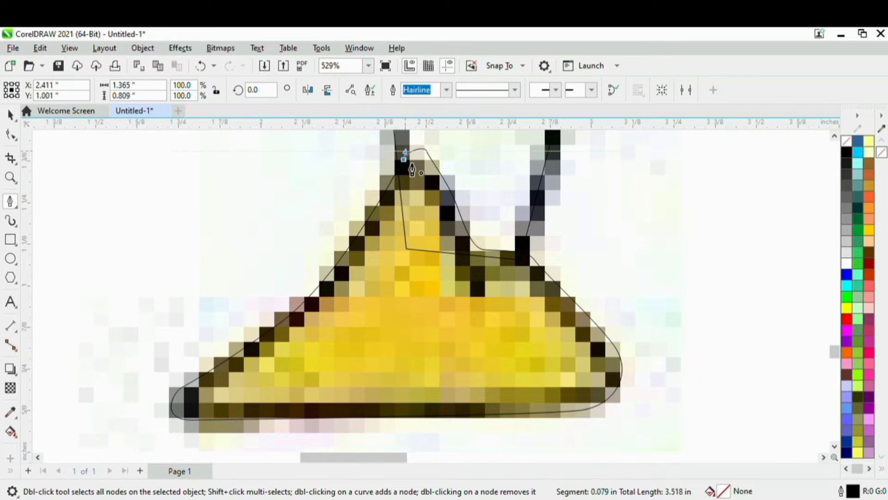
pyautogui.click(424, 152)
pyautogui.scroll(-3, 460, 208)
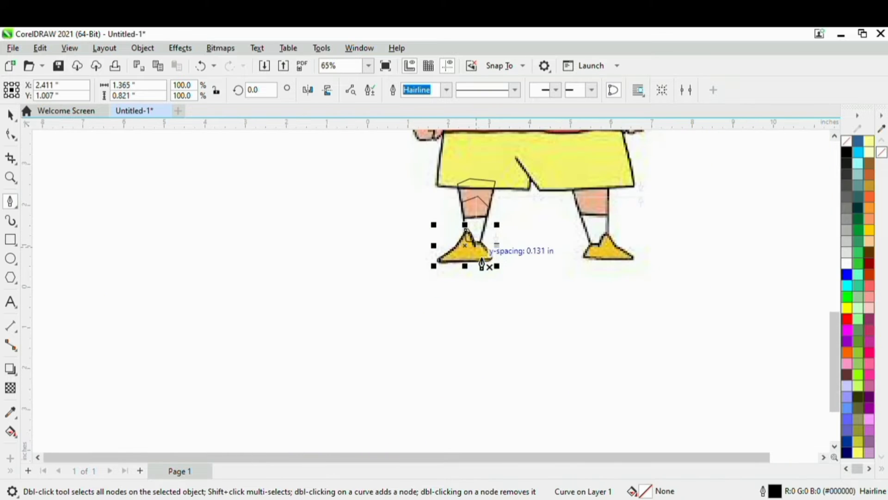
pyautogui.scroll(2, 605, 230)
pyautogui.scroll(9, 594, 254)
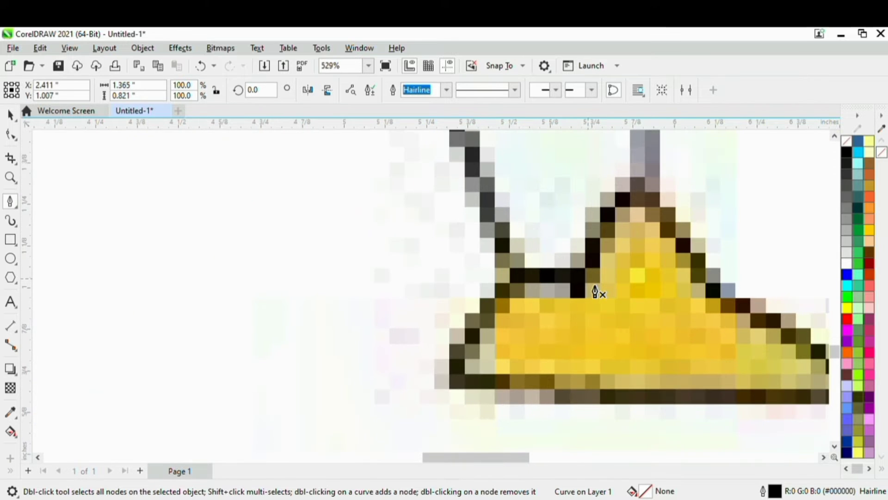
pyautogui.click(590, 274)
pyautogui.scroll(1, 618, 212)
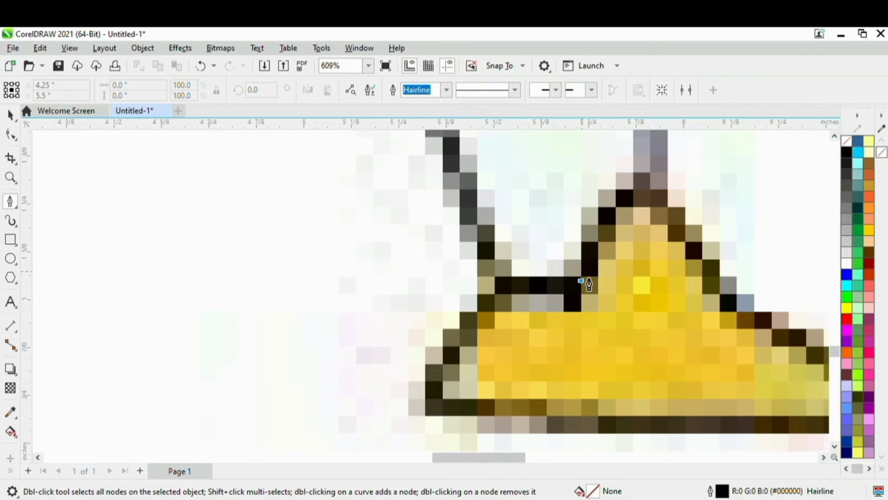
pyautogui.press('space')
pyautogui.press('space')
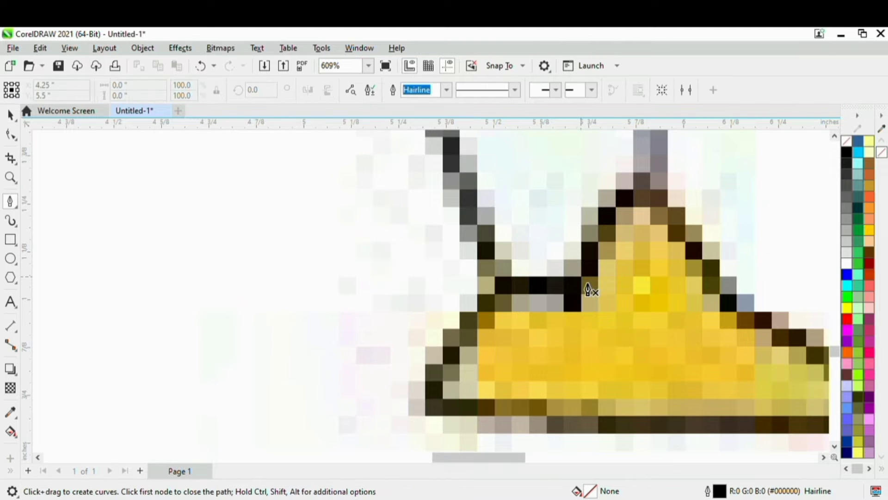
# Start the right shoe's outline at the inner base of its peak, curve it over the peak and down to the toe.
pyautogui.moveTo(612, 194); pyautogui.dragTo(621, 176)
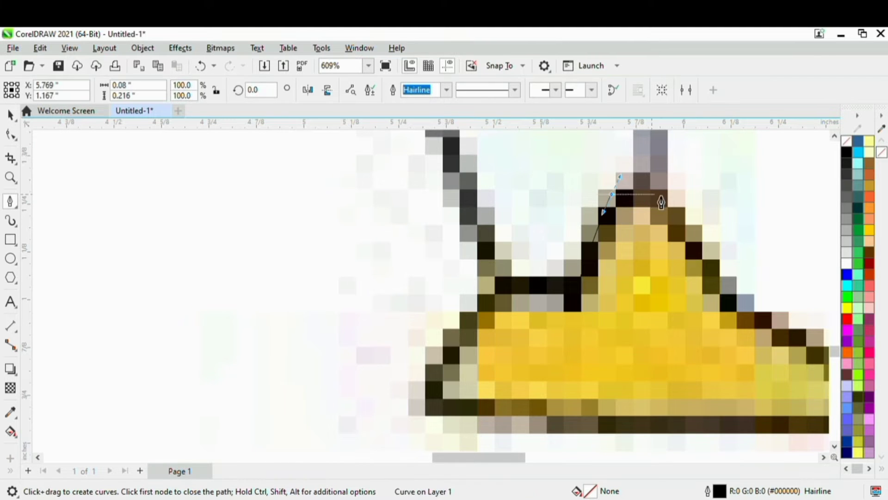
pyautogui.moveTo(671, 195); pyautogui.dragTo(686, 223)
pyautogui.scroll(2, 767, 292)
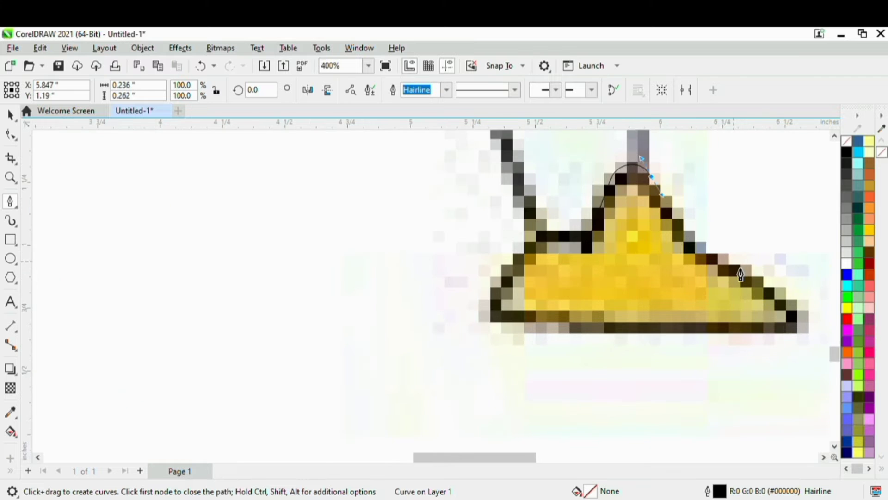
pyautogui.moveTo(733, 267); pyautogui.dragTo(788, 296)
pyautogui.scroll(-2, 789, 298)
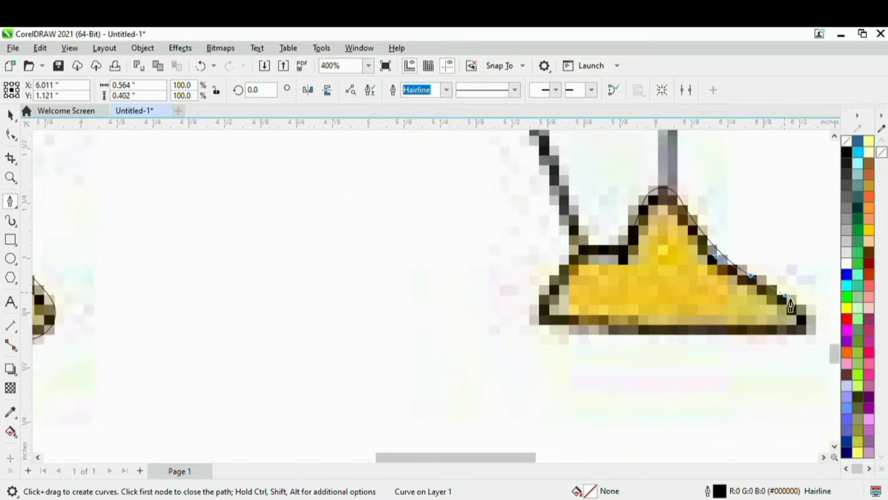
pyautogui.scroll(3, 805, 309)
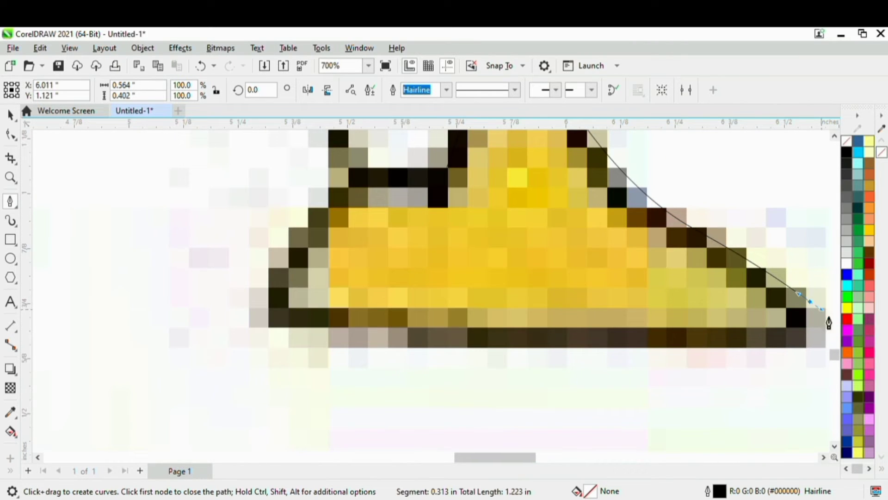
# Continue the right shoe's outline round the toe, straight along the sole and round the heel.
pyautogui.moveTo(809, 346); pyautogui.dragTo(783, 346)
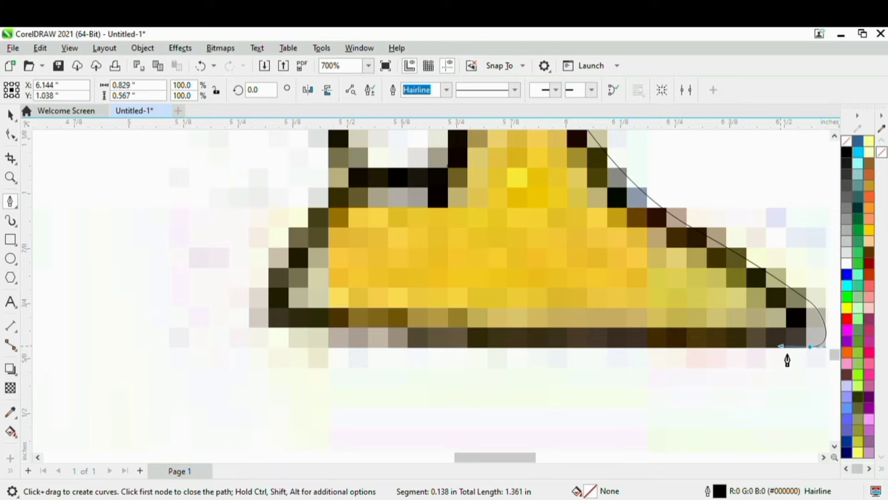
pyautogui.click(271, 329)
pyautogui.scroll(-2, 289, 337)
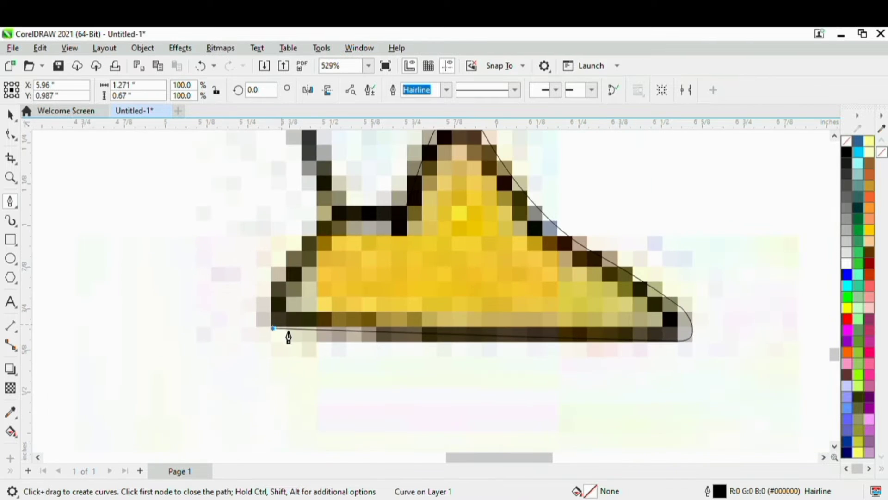
pyautogui.scroll(2, 267, 313)
pyautogui.scroll(1, 268, 313)
pyautogui.moveTo(273, 290); pyautogui.dragTo(308, 258)
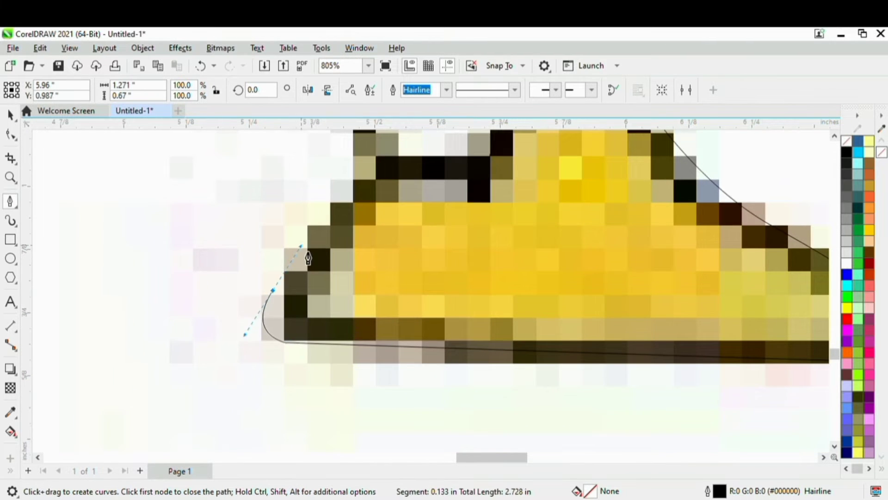
# Take the right shoe's outline up the heel and across the upper edge, closing it at its starting node.
pyautogui.scroll(-6, 312, 249)
pyautogui.scroll(4, 352, 216)
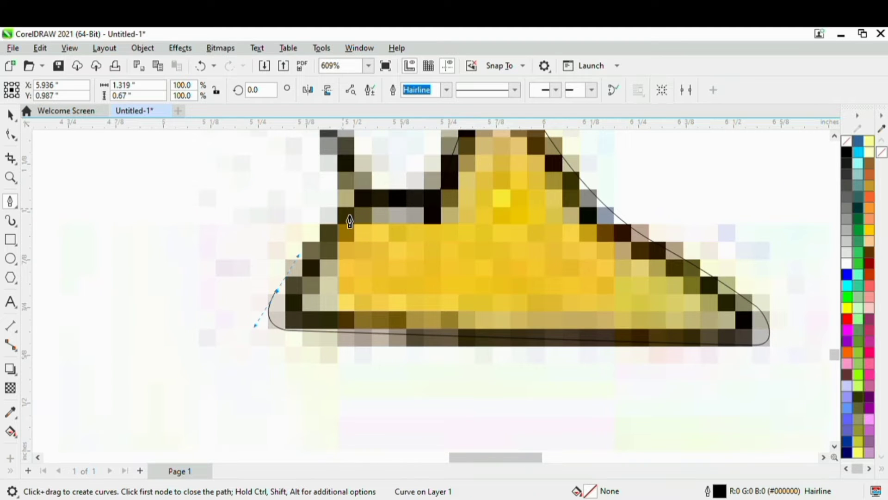
pyautogui.moveTo(337, 214); pyautogui.dragTo(353, 209)
pyautogui.scroll(-4, 358, 218)
pyautogui.scroll(5, 363, 224)
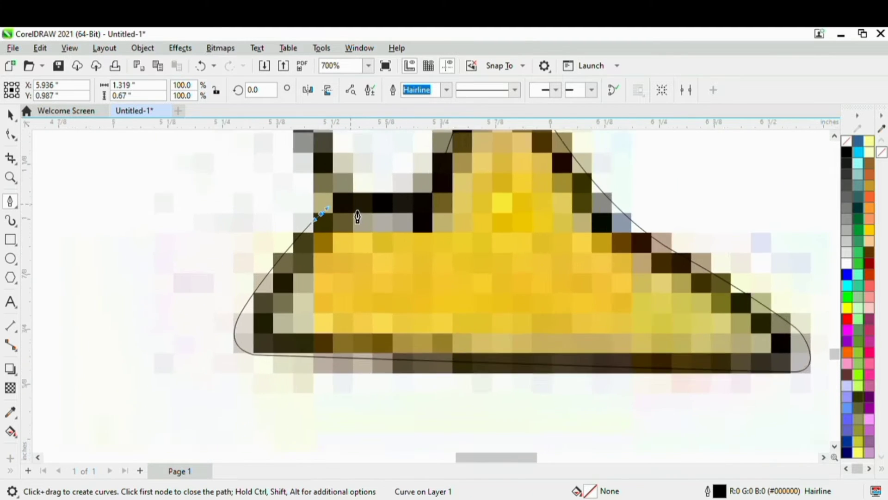
pyautogui.scroll(2, 357, 216)
pyautogui.moveTo(364, 196); pyautogui.dragTo(384, 196)
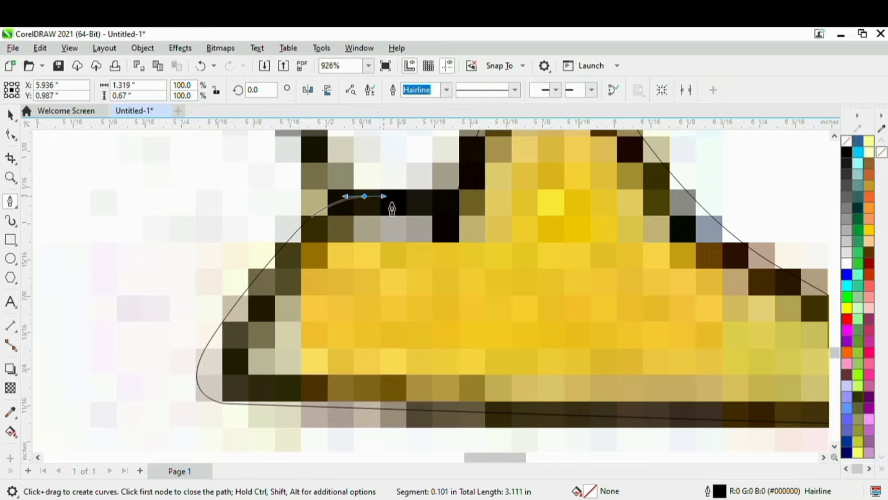
pyautogui.click(467, 203)
pyautogui.scroll(-10, 463, 209)
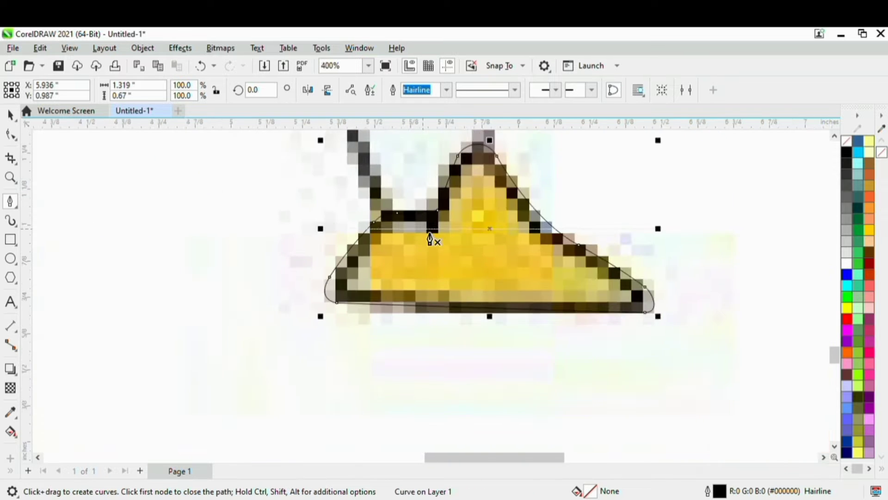
pyautogui.scroll(7, 416, 222)
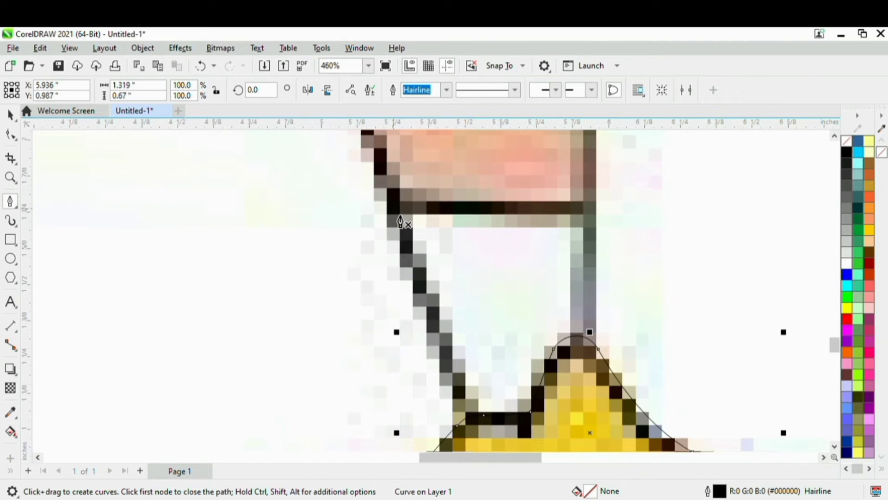
pyautogui.click(380, 152)
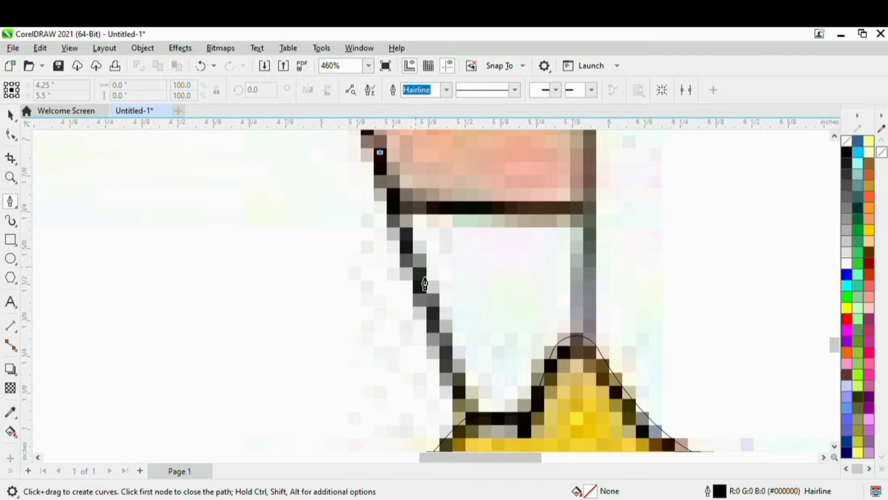
pyautogui.doubleClick(489, 441)
pyautogui.scroll(-1, 400, 233)
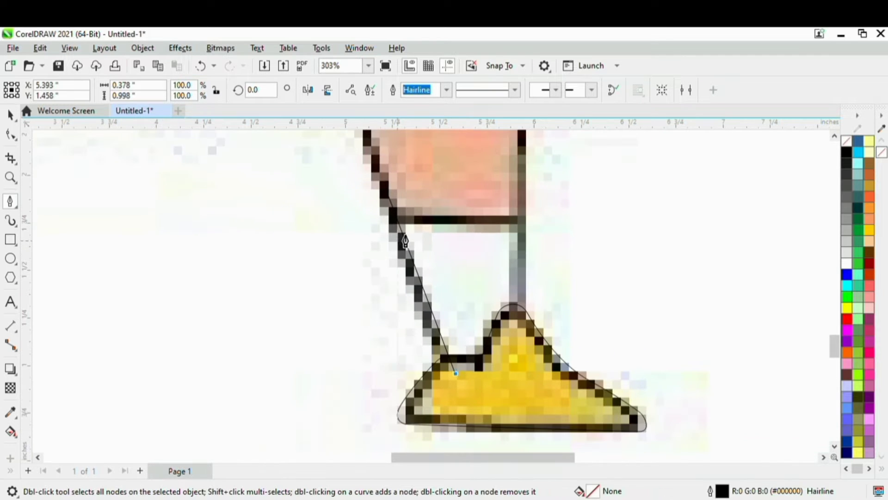
pyautogui.hotkey('ctrl', 'z')
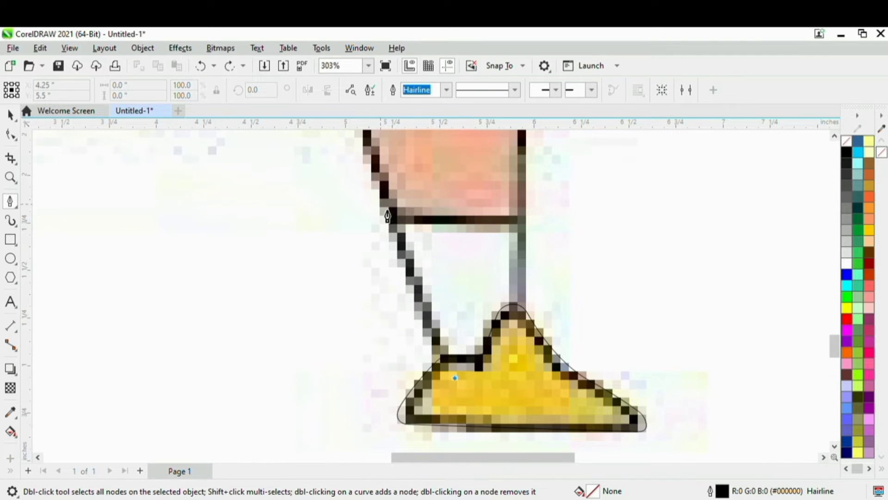
# Trace the right sock with a curved upper edge overlapping the leg and a lower edge inside the shoe.
pyautogui.moveTo(381, 187); pyautogui.dragTo(375, 160)
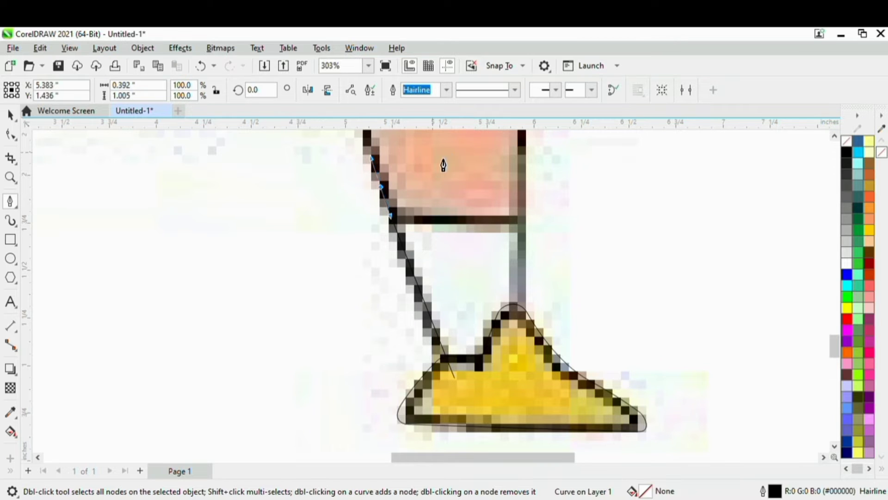
pyautogui.click(522, 171)
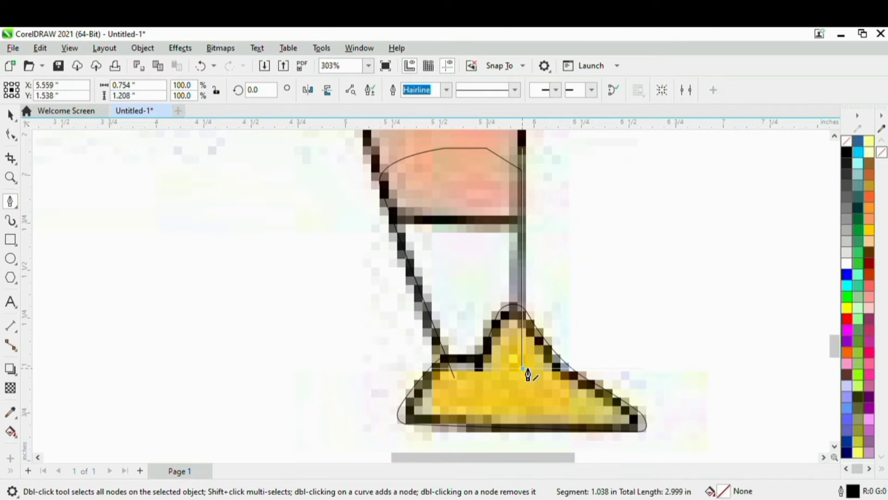
pyautogui.scroll(-3, 460, 390)
pyautogui.scroll(3, 397, 248)
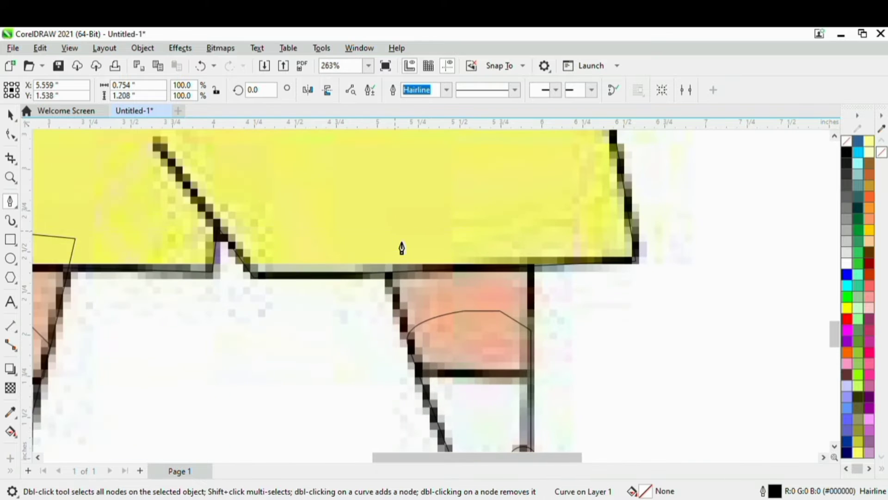
pyautogui.click(377, 210)
pyautogui.scroll(-4, 402, 236)
pyautogui.hotkey('ctrl', 'z')
pyautogui.scroll(3, 428, 331)
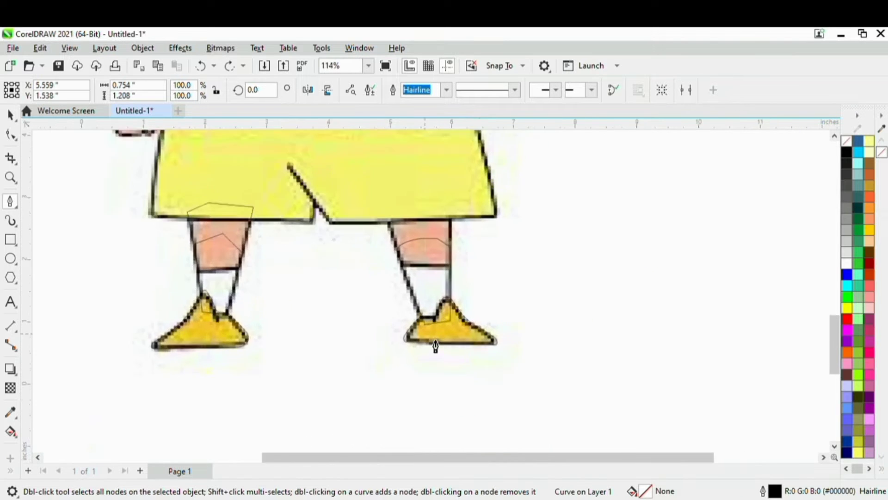
pyautogui.press('space')
pyautogui.scroll(-1, 435, 260)
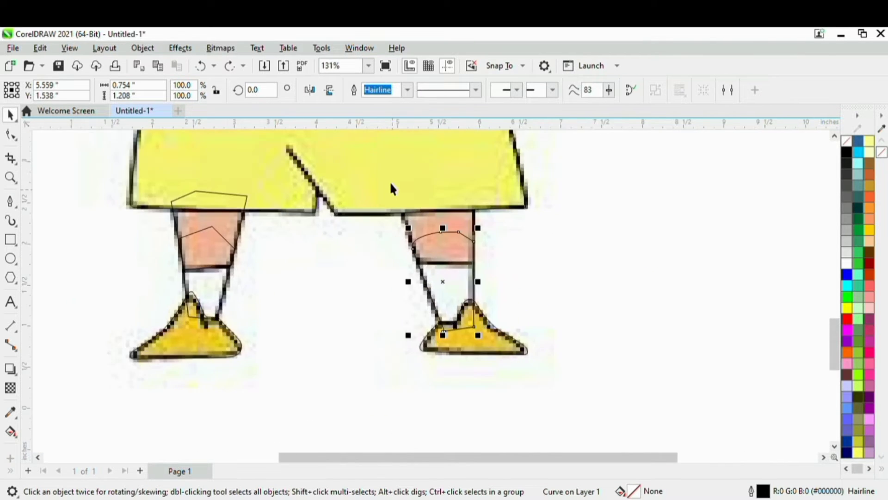
# Trace the right leg with a peaked upper edge inside the shorts and a straight lower edge just below the sock's top, about 0.96 × 1.15 in.
pyautogui.scroll(2, 390, 182)
pyautogui.click(387, 168)
pyautogui.press('space')
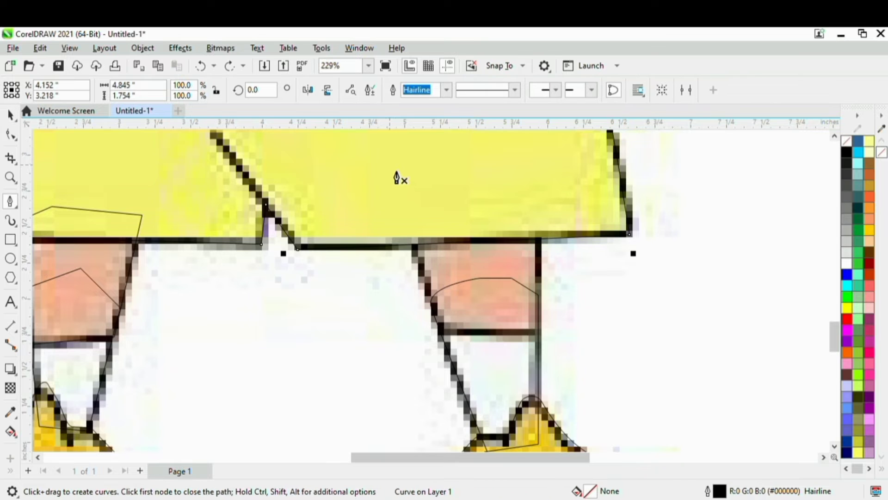
pyautogui.click(401, 206)
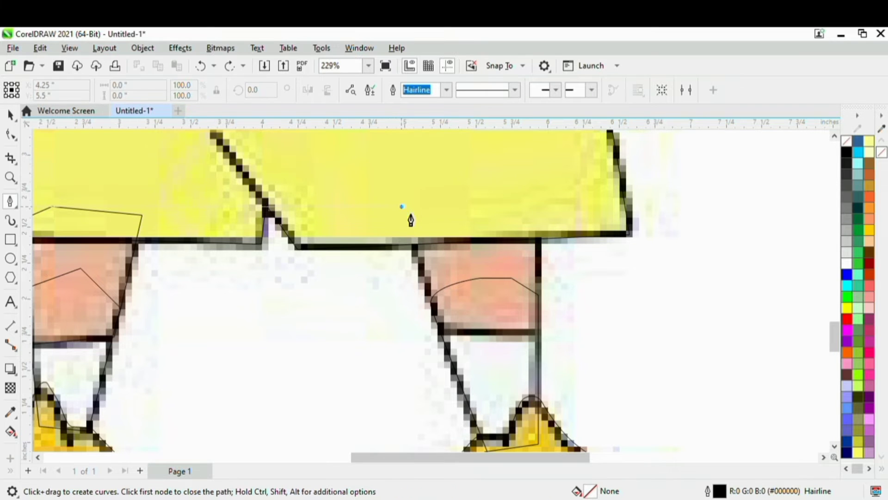
pyautogui.click(445, 343)
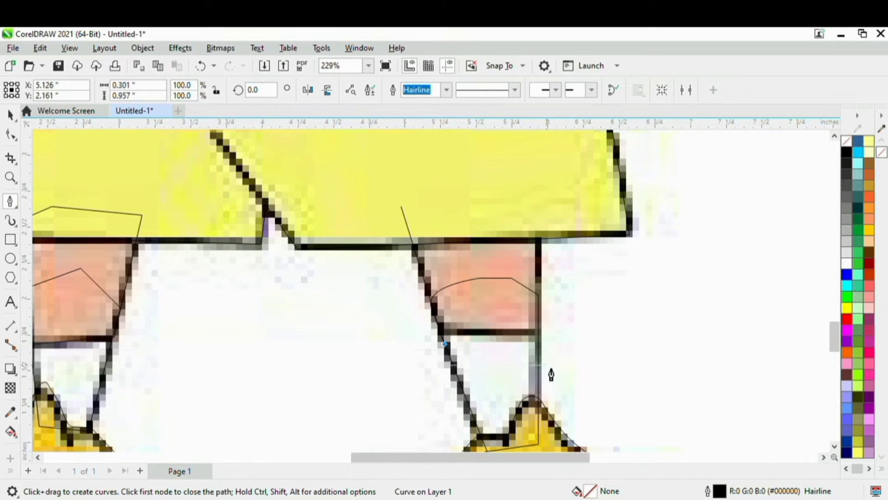
pyautogui.click(538, 344)
pyautogui.click(539, 198)
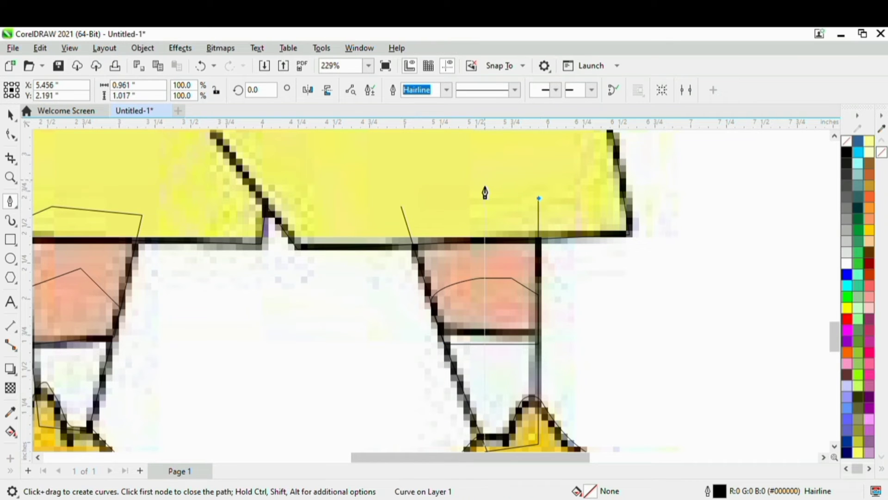
pyautogui.click(402, 208)
# Start the right hand's outline inside the sleeve, taking it down to the wrist and across the hand's upper edge to the outer knuckle.
pyautogui.scroll(-6, 444, 264)
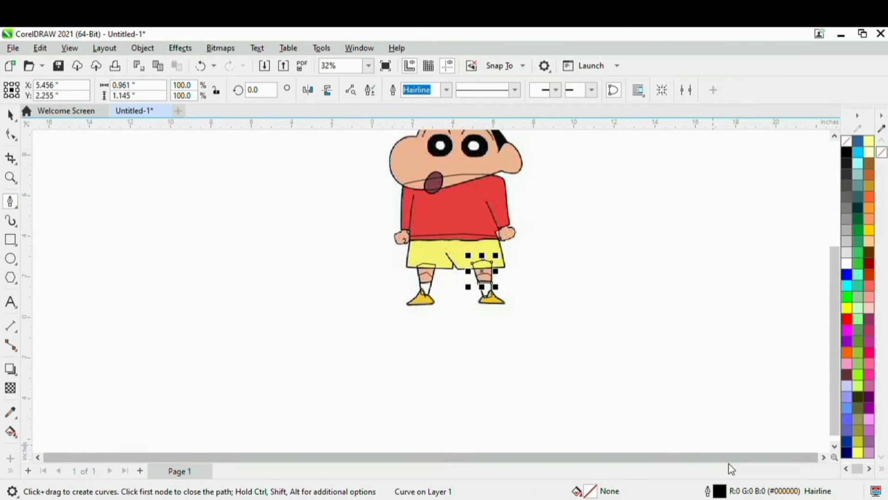
pyautogui.scroll(3, 442, 231)
pyautogui.scroll(-1, 619, 231)
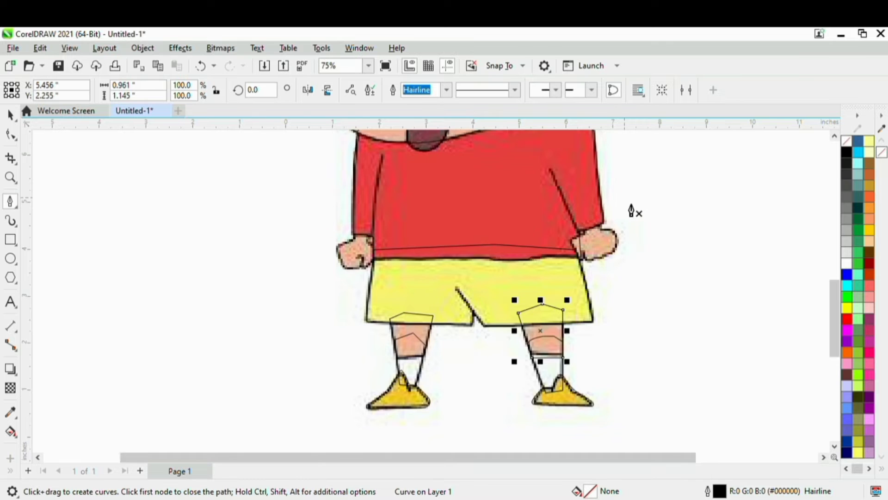
pyautogui.scroll(2, 619, 236)
pyautogui.scroll(-2, 597, 252)
pyautogui.scroll(5, 605, 254)
pyautogui.scroll(2, 605, 255)
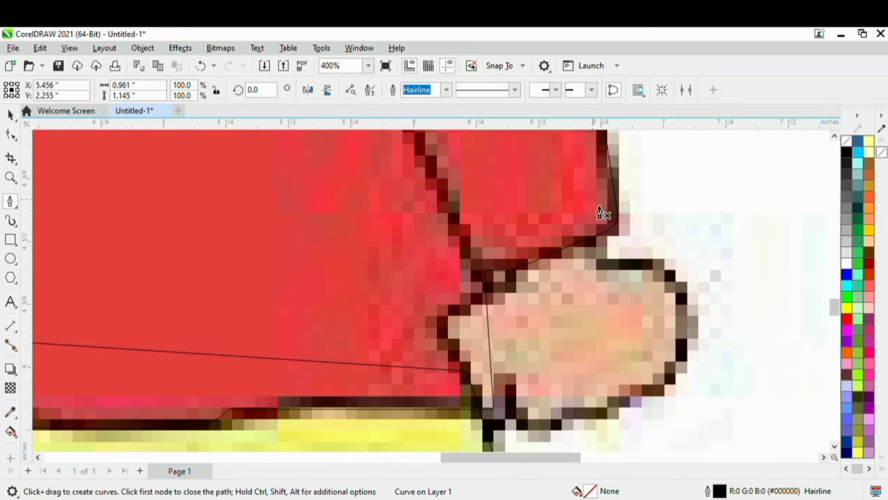
pyautogui.click(592, 189)
pyautogui.scroll(1, 592, 189)
pyautogui.click(598, 270)
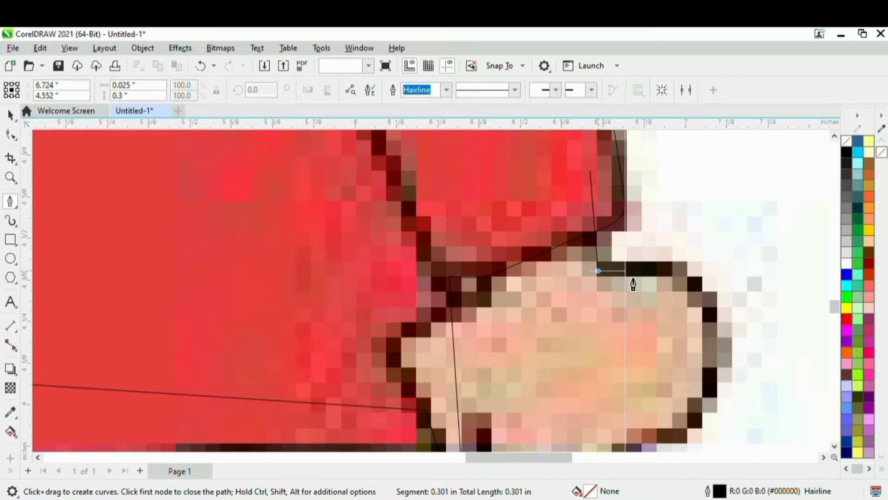
pyautogui.moveTo(688, 272); pyautogui.dragTo(700, 295)
# Curve the right hand's outline round its outer side and along the underside to the notch beside the shorts.
pyautogui.scroll(-3, 702, 298)
pyautogui.scroll(3, 707, 338)
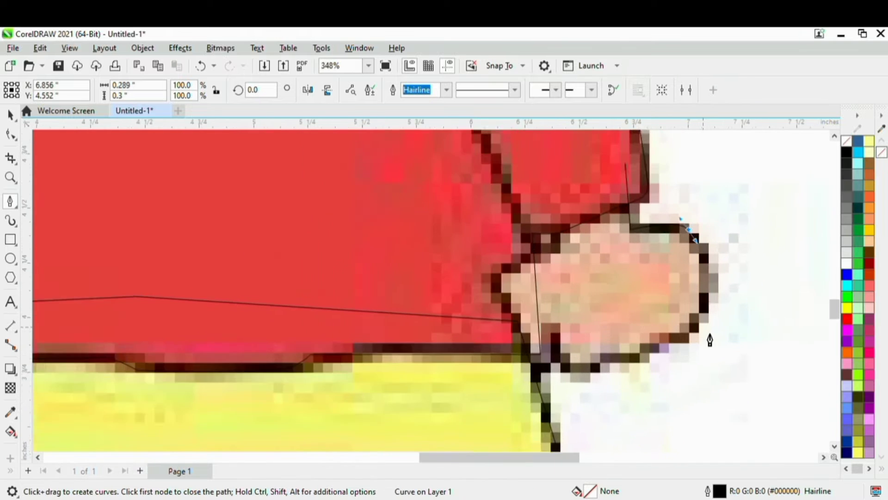
pyautogui.moveTo(692, 328); pyautogui.dragTo(661, 354)
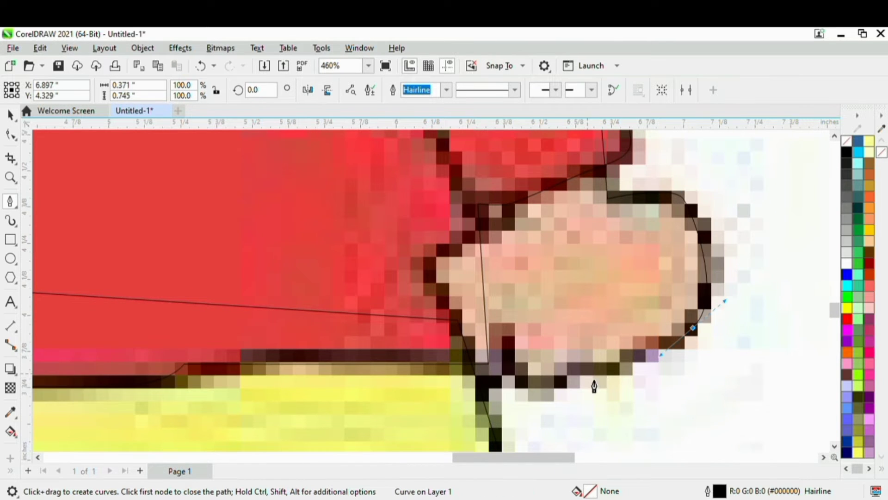
pyautogui.click(570, 382)
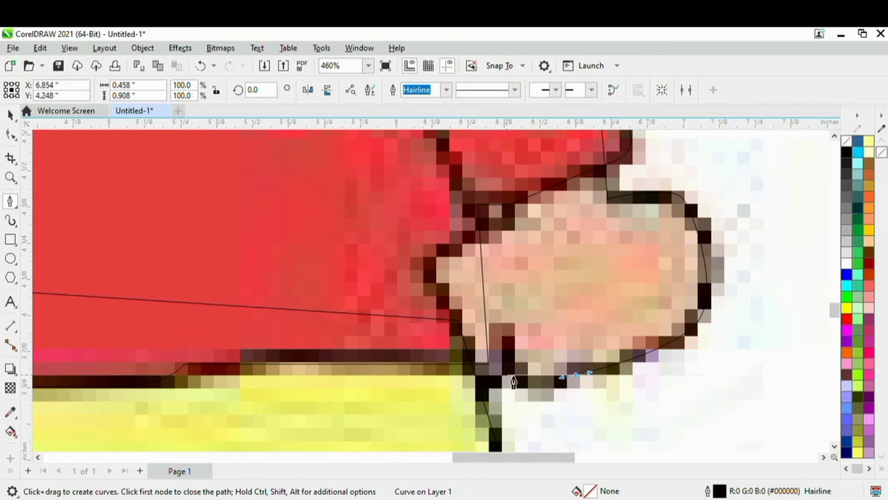
pyautogui.moveTo(502, 367); pyautogui.dragTo(489, 387)
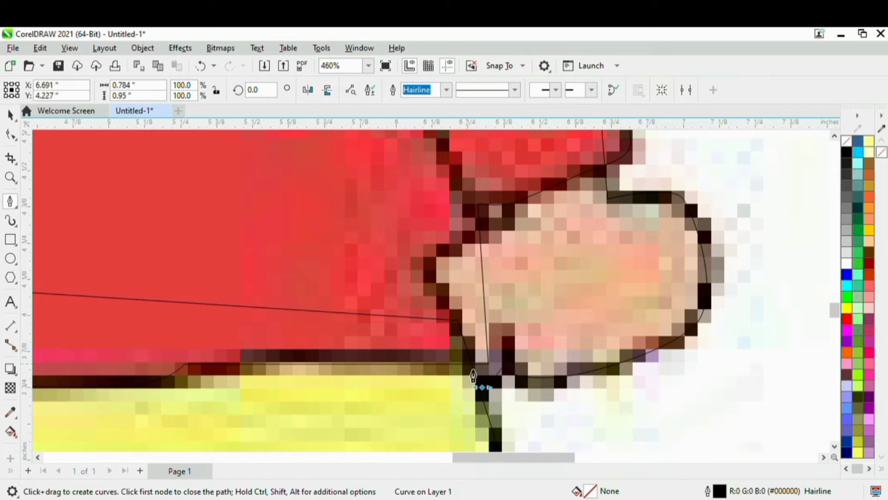
# Take the right hand's outline up the inner edge, round the thumb and along the sleeve cuff, closing it inside the sleeve.
pyautogui.moveTo(433, 287); pyautogui.dragTo(433, 287)
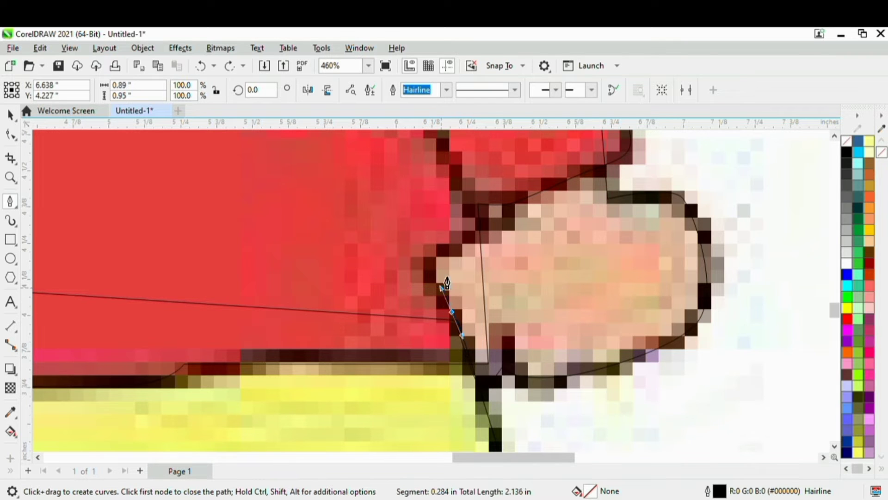
pyautogui.moveTo(435, 249); pyautogui.dragTo(449, 243)
pyautogui.scroll(-4, 486, 266)
pyautogui.scroll(4, 527, 275)
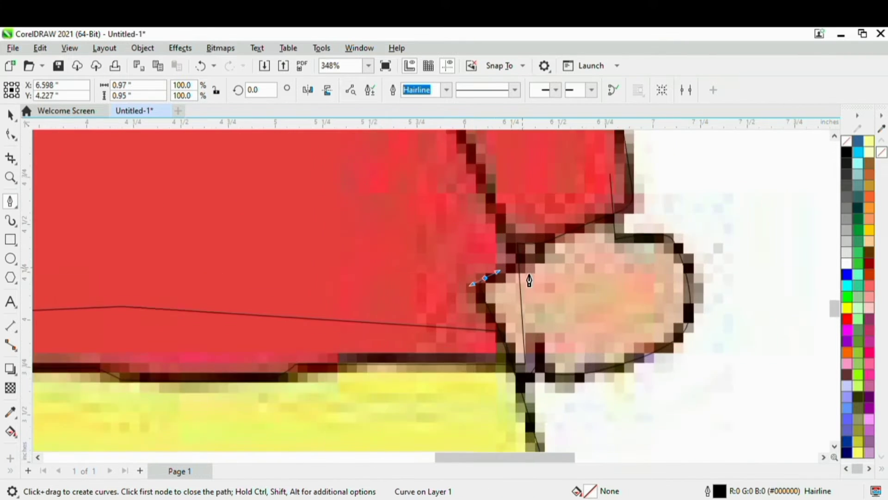
pyautogui.moveTo(522, 256); pyautogui.dragTo(522, 259)
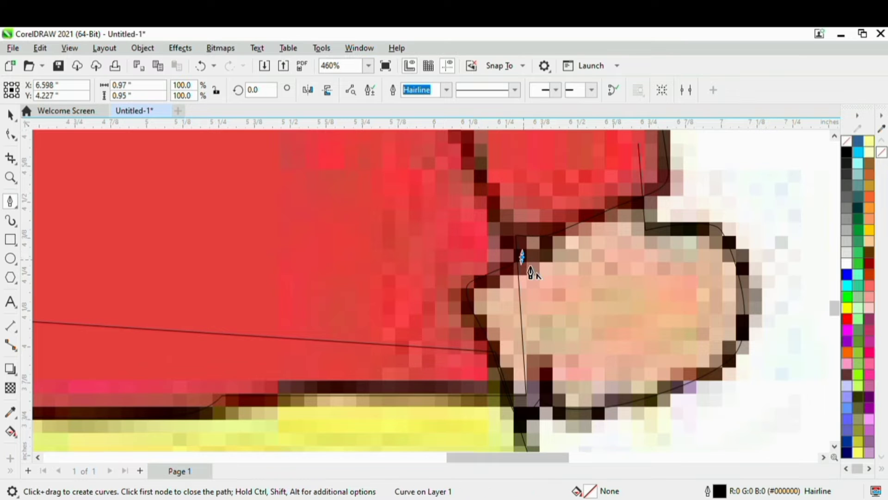
pyautogui.scroll(-3, 533, 272)
pyautogui.moveTo(549, 232); pyautogui.dragTo(551, 234)
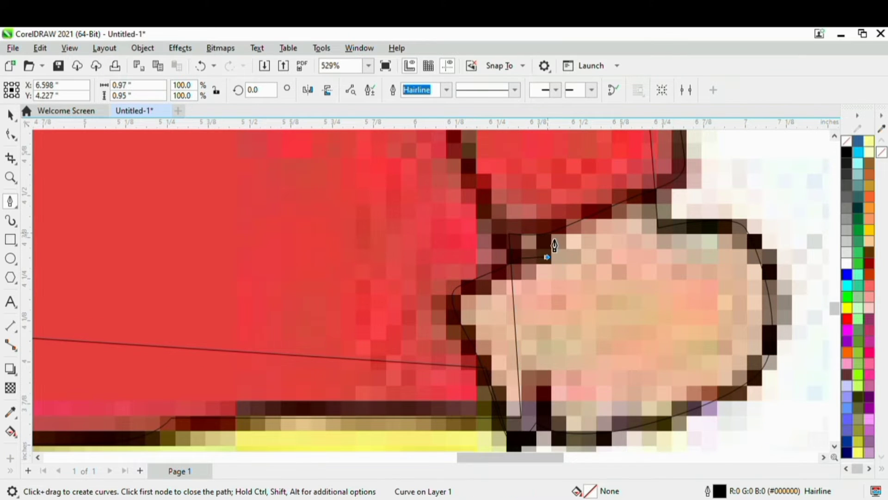
pyautogui.scroll(-3, 564, 264)
pyautogui.scroll(2, 564, 241)
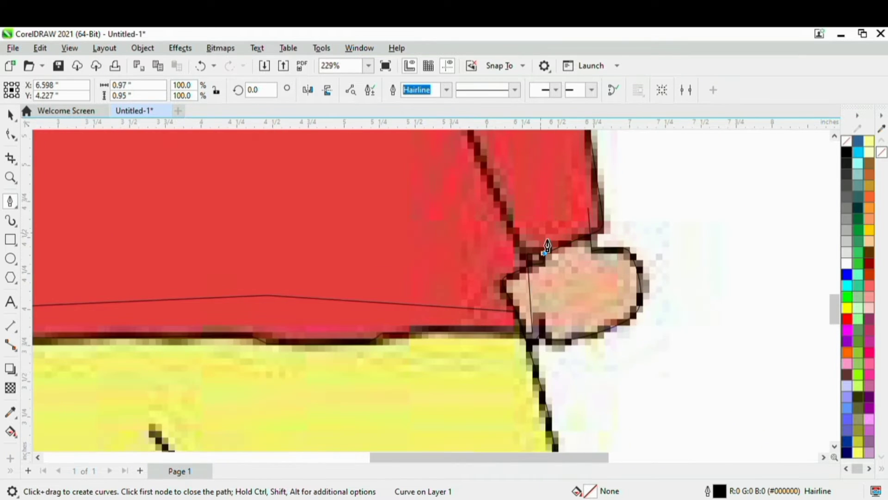
pyautogui.click(547, 246)
pyautogui.scroll(-4, 558, 272)
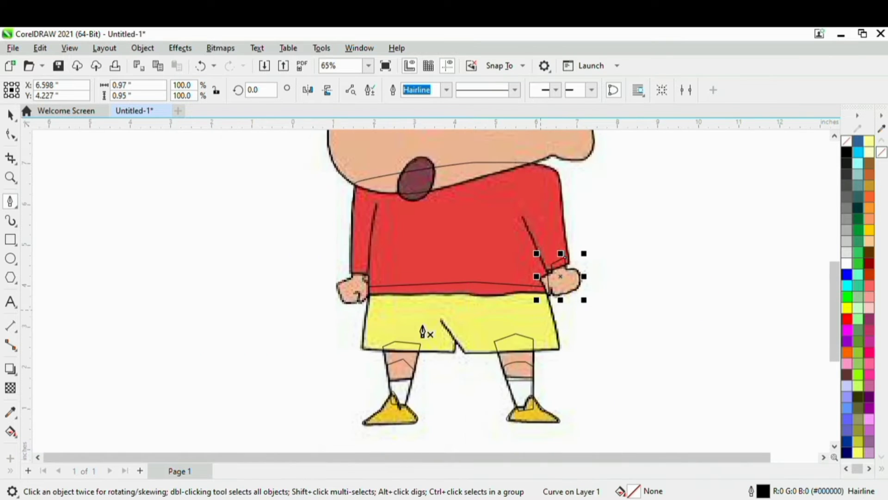
pyautogui.scroll(6, 379, 291)
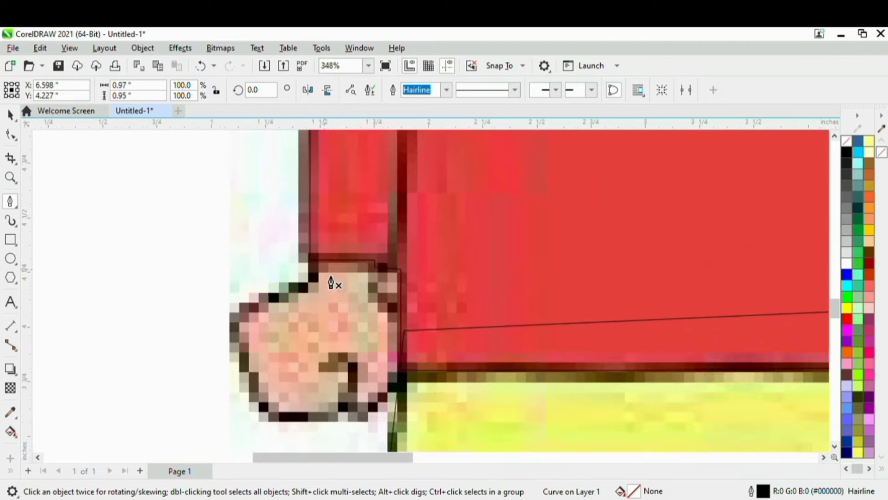
pyautogui.scroll(2, 332, 283)
pyautogui.click(316, 270)
pyautogui.scroll(-5, 315, 277)
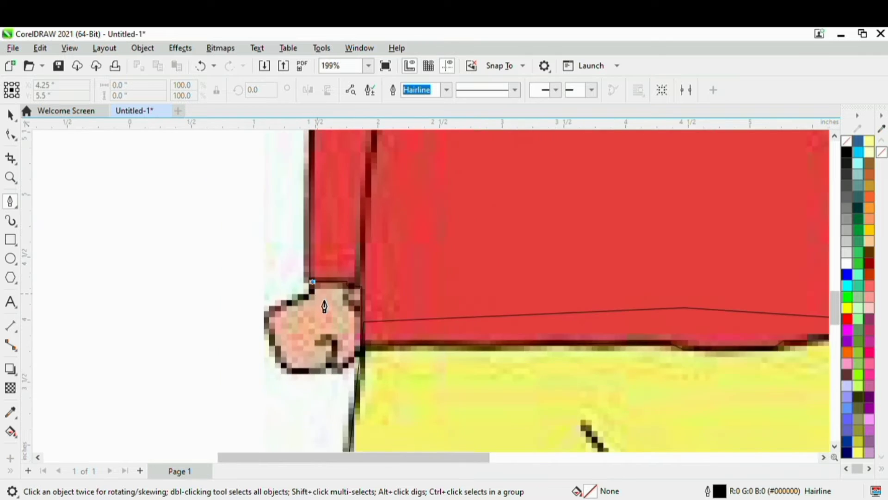
pyautogui.scroll(3, 318, 310)
pyautogui.scroll(2, 318, 311)
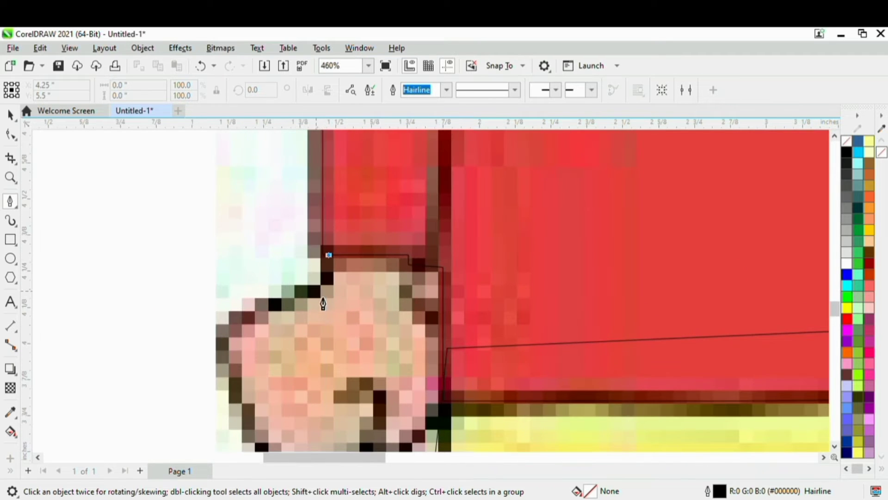
pyautogui.scroll(3, 324, 300)
pyautogui.click(330, 292)
pyautogui.hotkey('ctrl', 'z')
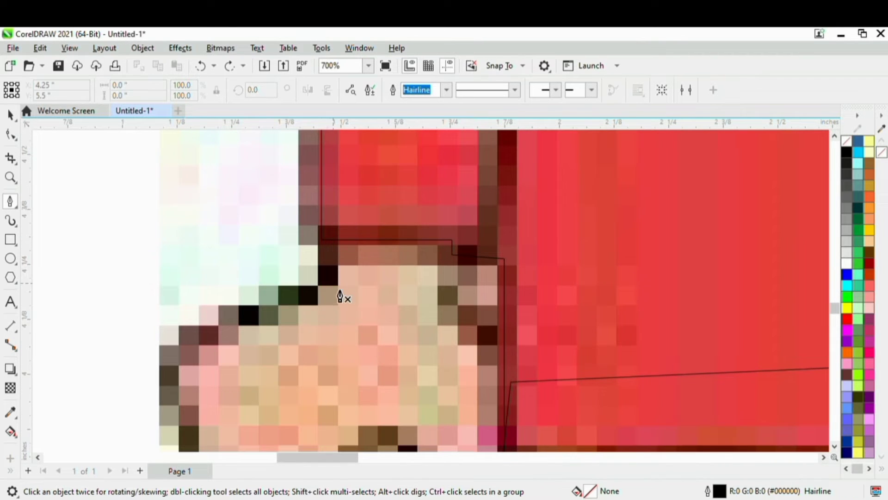
# Start the left hand's outline at the outer wrist, curve it round the outer side and down to the middle of the underside.
pyautogui.scroll(-7, 285, 317)
pyautogui.scroll(3, 273, 306)
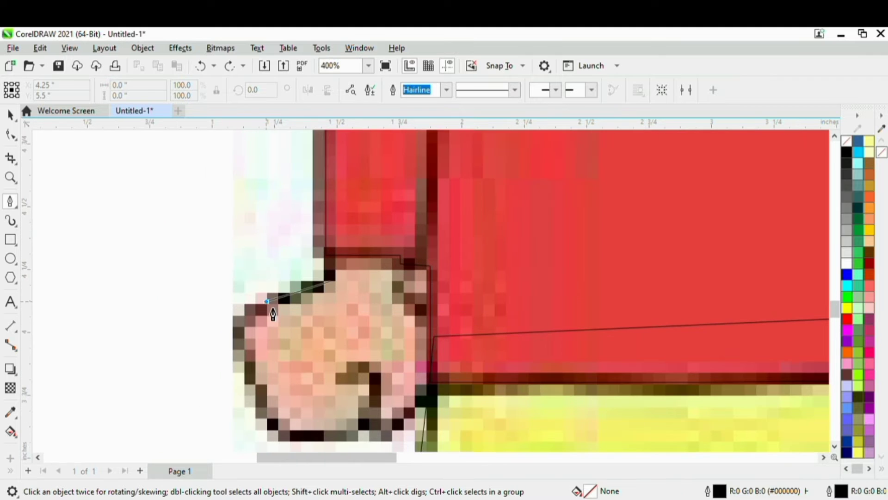
pyautogui.moveTo(264, 303); pyautogui.dragTo(261, 335)
pyautogui.scroll(-4, 252, 306)
pyautogui.scroll(2, 265, 305)
pyautogui.scroll(2, 270, 359)
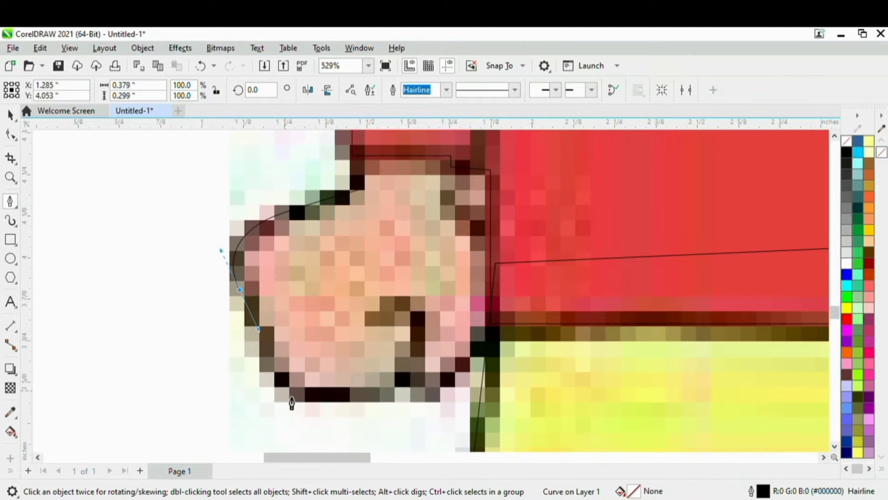
pyautogui.scroll(1, 310, 414)
pyautogui.moveTo(364, 401); pyautogui.dragTo(390, 410)
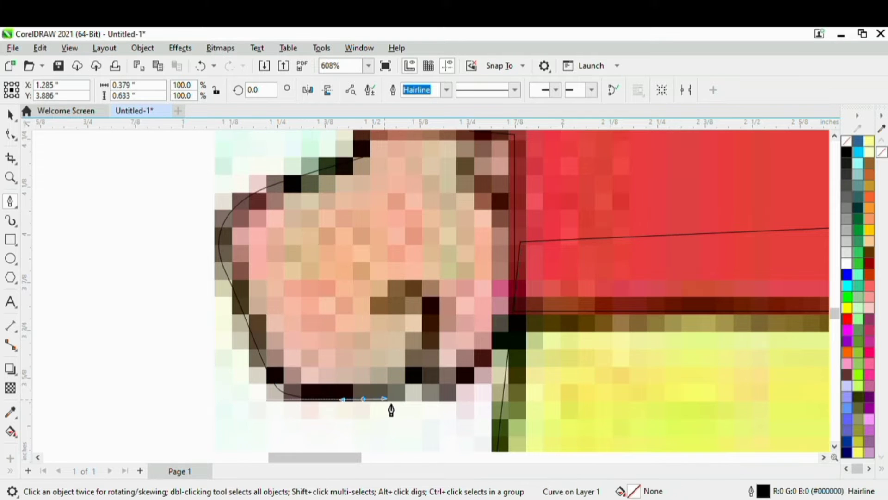
# Continue the left hand's outline into the finger notch, round the inner finger and up to the shorts' upper corner.
pyautogui.scroll(-6, 451, 368)
pyautogui.scroll(6, 435, 368)
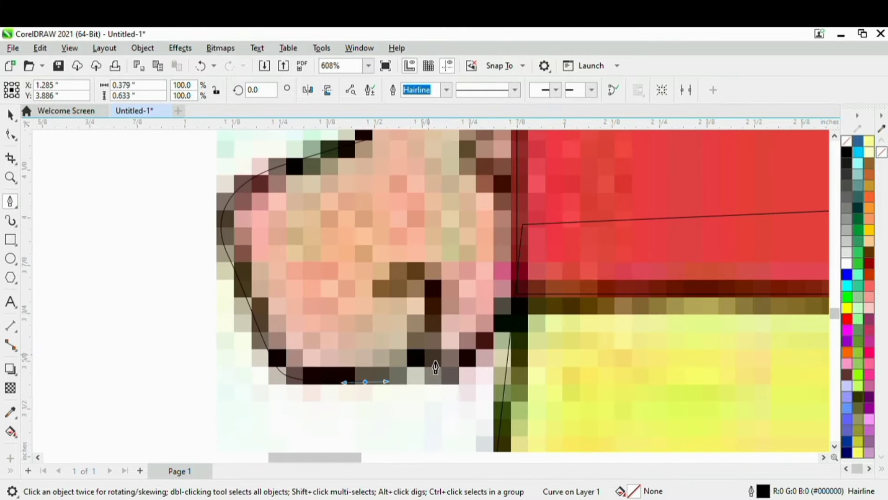
pyautogui.moveTo(429, 353); pyautogui.dragTo(473, 376)
pyautogui.click(510, 315)
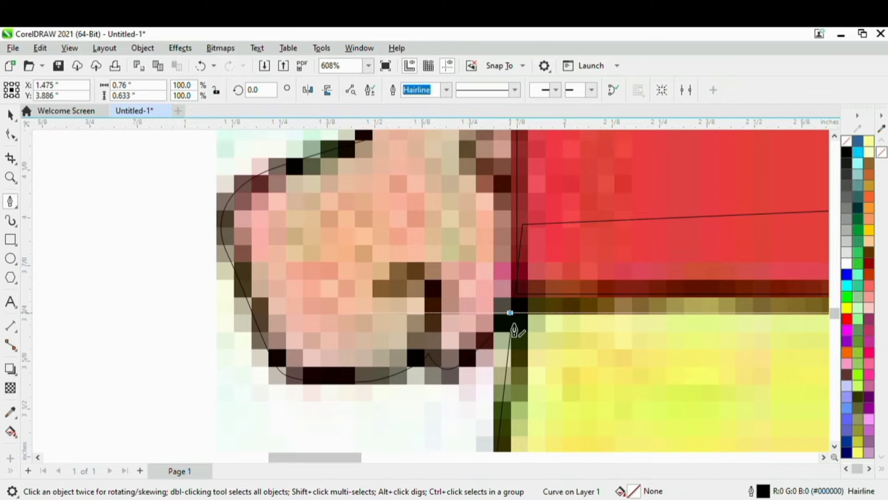
# Take the left hand's outline up the inner edge to the cuff and back across inside the sleeve toward the outer wrist.
pyautogui.scroll(-3, 514, 326)
pyautogui.scroll(2, 514, 259)
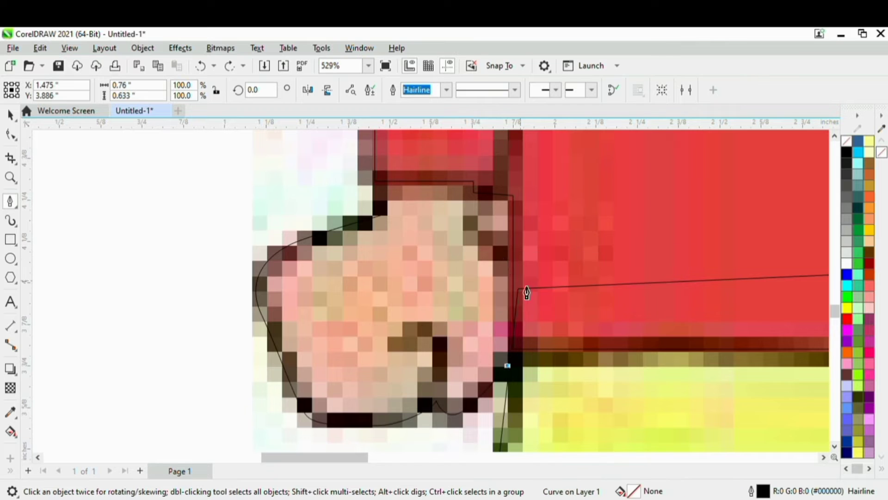
pyautogui.click(496, 251)
pyautogui.moveTo(503, 265); pyautogui.dragTo(472, 238)
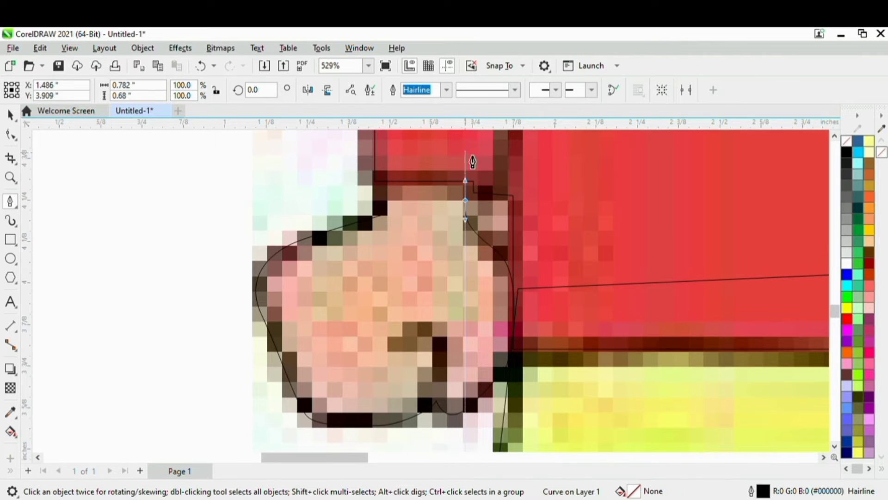
pyautogui.moveTo(472, 159); pyautogui.dragTo(387, 148)
pyautogui.moveTo(384, 225); pyautogui.dragTo(395, 240)
# Draw an ellipse about 1.13 × 0.88 in over the black ring of the left eye.
pyautogui.scroll(-3, 403, 272)
pyautogui.scroll(-5, 418, 299)
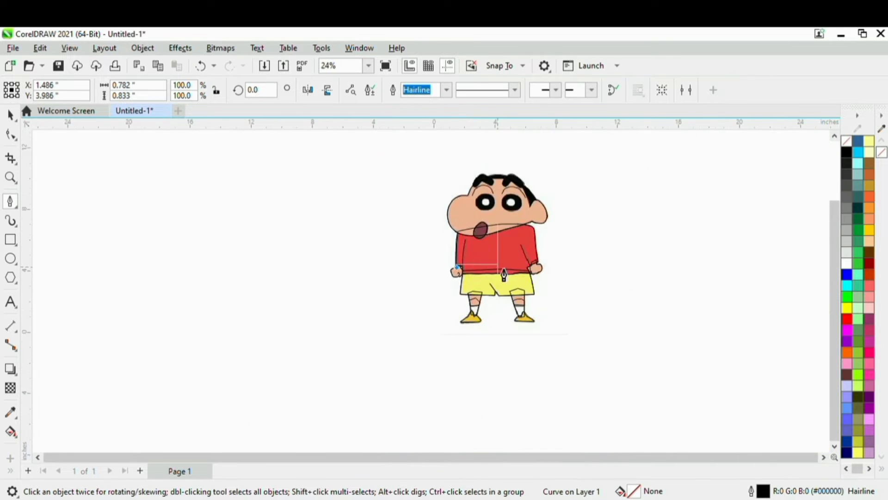
pyautogui.scroll(2, 504, 276)
pyautogui.scroll(-1, 528, 184)
pyautogui.scroll(-1, 527, 184)
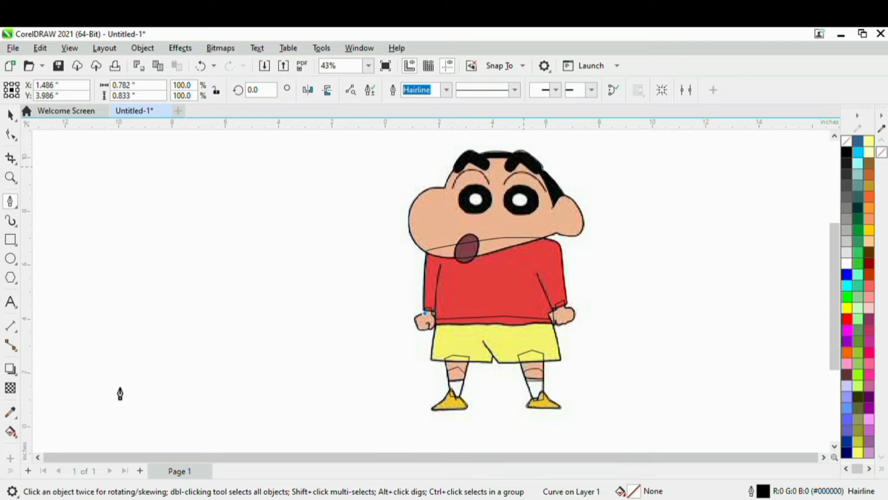
pyautogui.click(11, 258)
pyautogui.scroll(2, 462, 185)
pyautogui.scroll(2, 462, 234)
pyautogui.moveTo(452, 225); pyautogui.dragTo(532, 287)
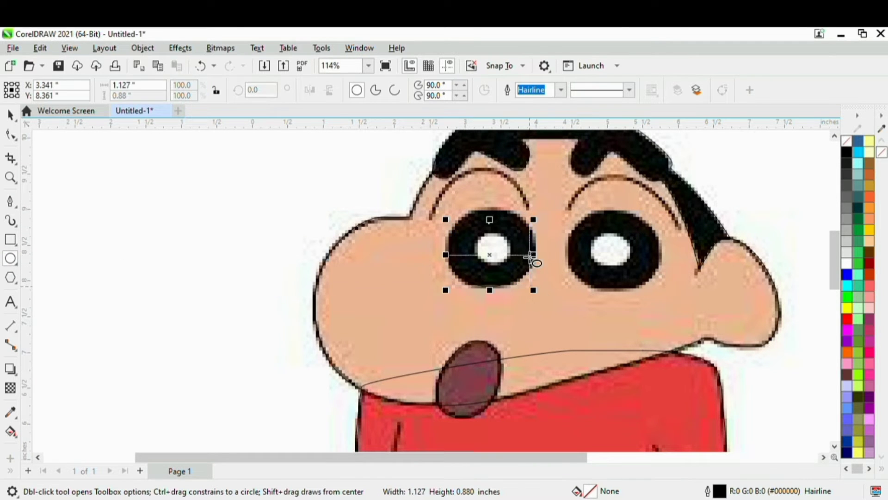
# Stretch the ellipse upward and sideways to fit the left eye's black ring, about 1.22 in wide and 1.09 in high.
pyautogui.moveTo(490, 219); pyautogui.dragTo(492, 200)
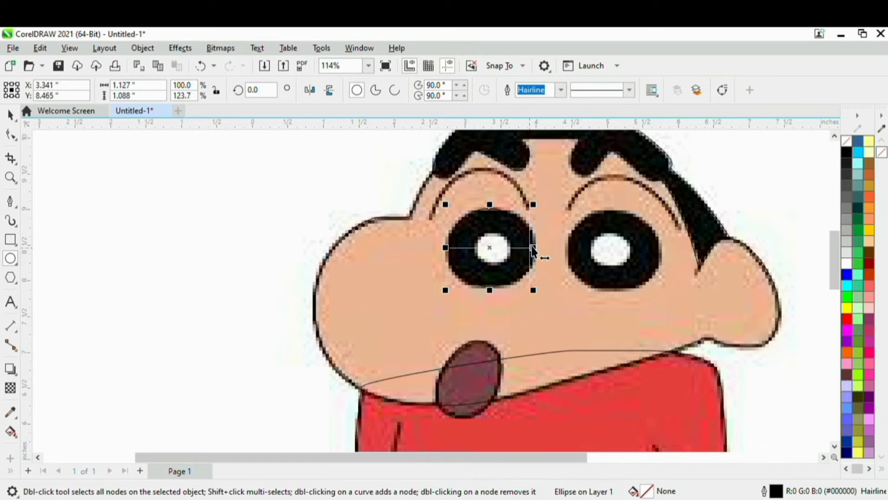
pyautogui.moveTo(533, 250); pyautogui.dragTo(537, 244)
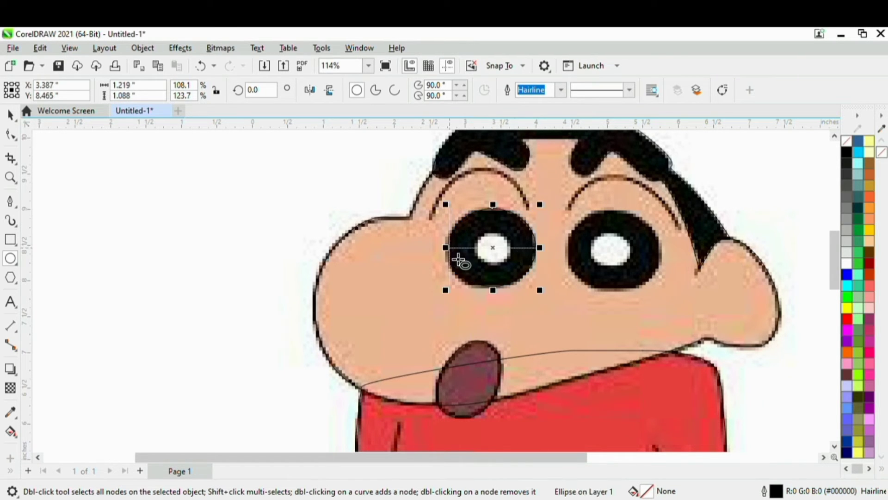
pyautogui.moveTo(447, 249); pyautogui.dragTo(444, 254)
pyautogui.scroll(1, 494, 278)
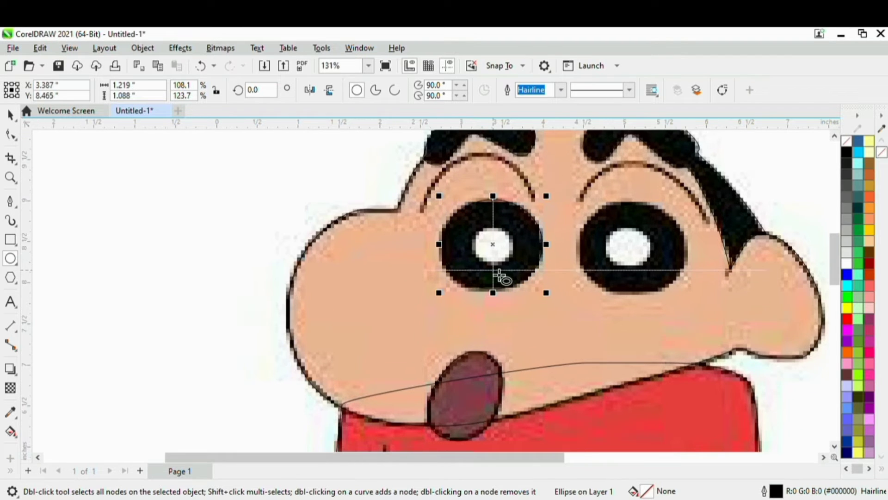
# Copy the left eye's outer ellipse onto the right eye's black ring and stretch it to about 1.31 × 1.13 in.
pyautogui.moveTo(497, 253); pyautogui.dragTo(631, 248)
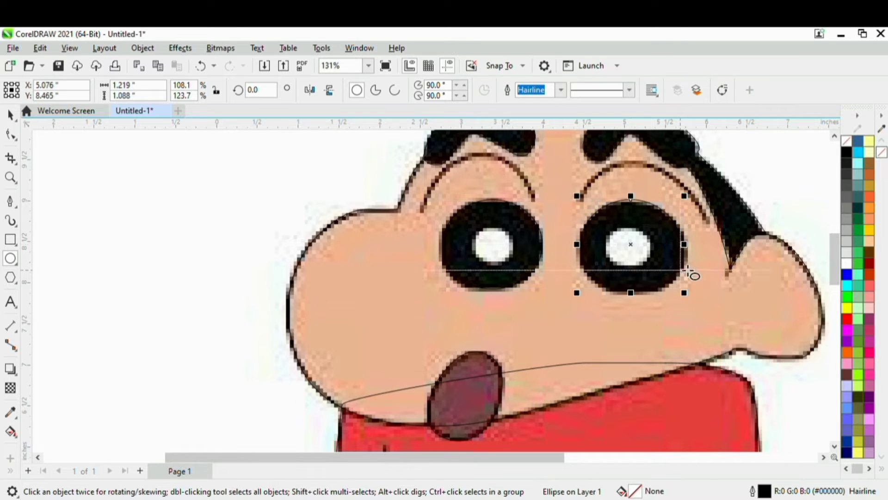
pyautogui.moveTo(633, 294); pyautogui.dragTo(635, 307)
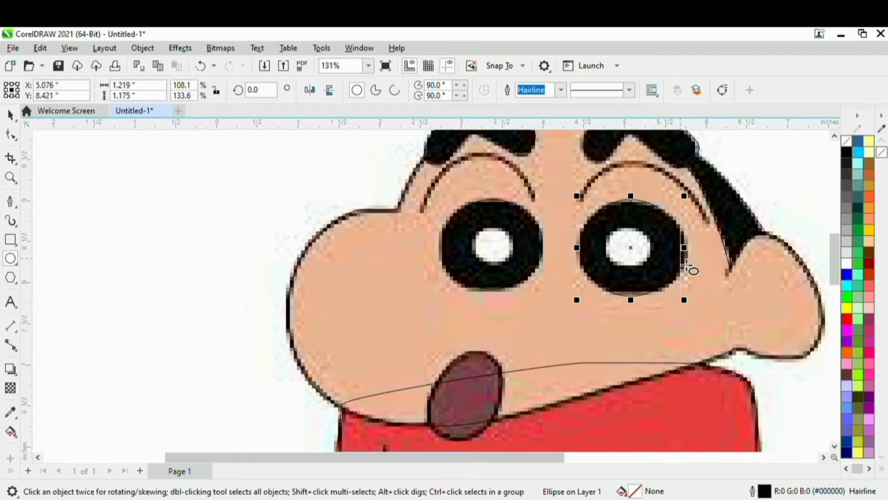
pyautogui.moveTo(687, 250); pyautogui.dragTo(692, 249)
pyautogui.moveTo(579, 251); pyautogui.dragTo(573, 253)
pyautogui.scroll(1, 637, 303)
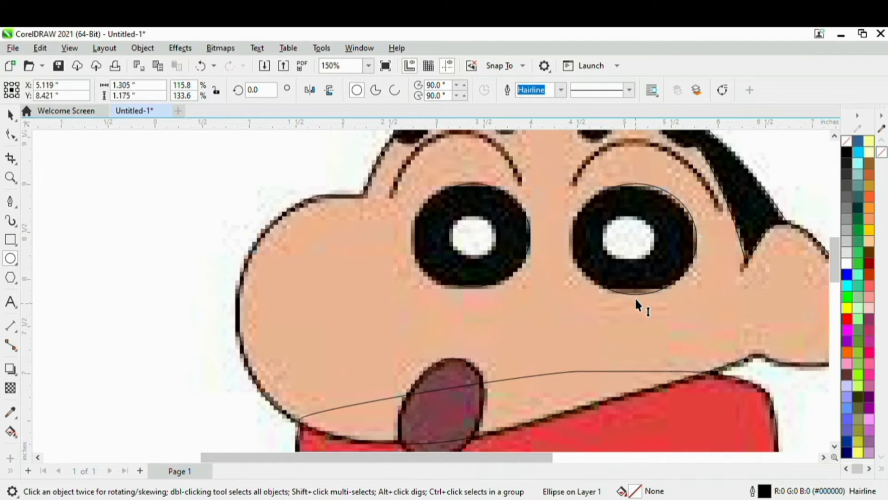
pyautogui.moveTo(636, 301); pyautogui.dragTo(637, 283)
# Shift the right eye's outer ellipse slightly left and narrow it to about 1.29 in to match the black ring.
pyautogui.scroll(1, 635, 302)
pyautogui.scroll(1, 636, 292)
pyautogui.scroll(-1, 648, 288)
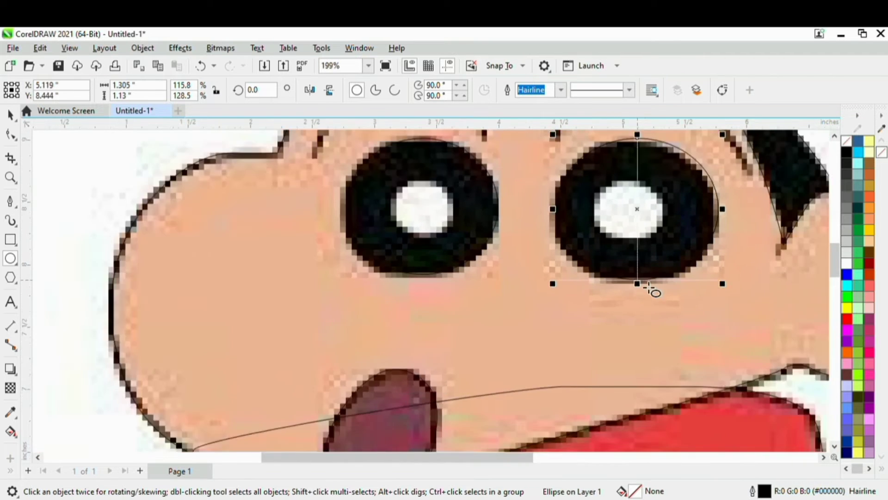
pyautogui.scroll(-2, 631, 260)
pyautogui.scroll(3, 633, 193)
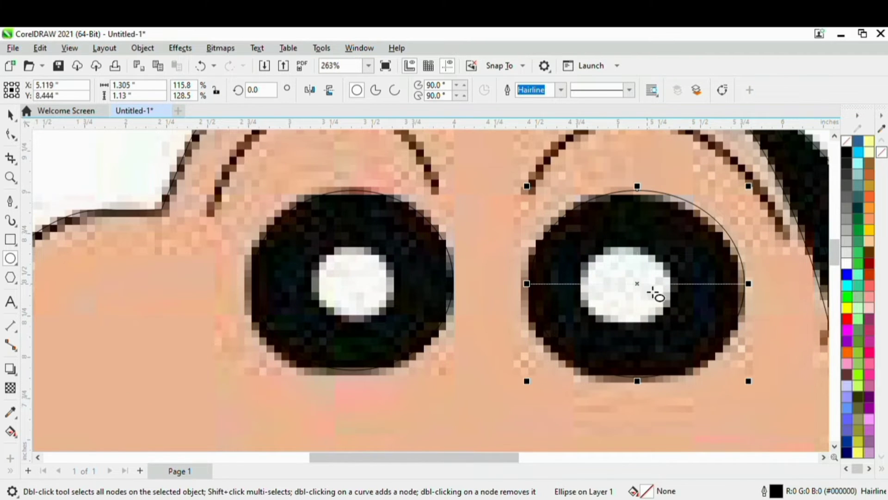
pyautogui.moveTo(642, 291); pyautogui.dragTo(632, 292)
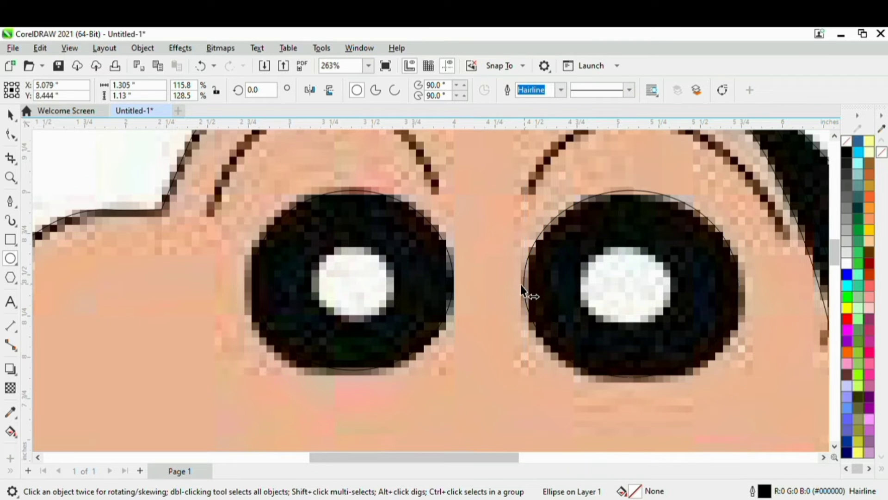
pyautogui.moveTo(521, 285); pyautogui.dragTo(532, 293)
pyautogui.scroll(2, 522, 285)
pyautogui.scroll(-2, 551, 277)
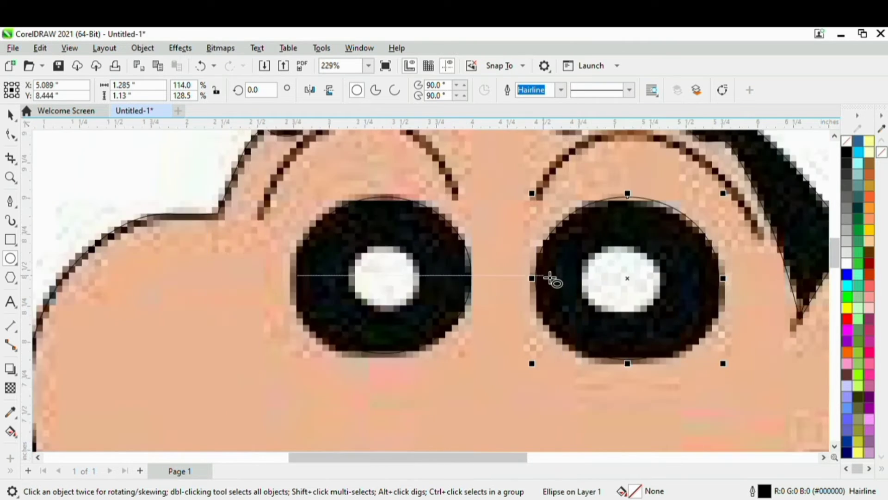
# Draw an ellipse over the left eye's white pupil and stretch its upper and left sides to fit.
pyautogui.scroll(-2, 550, 278)
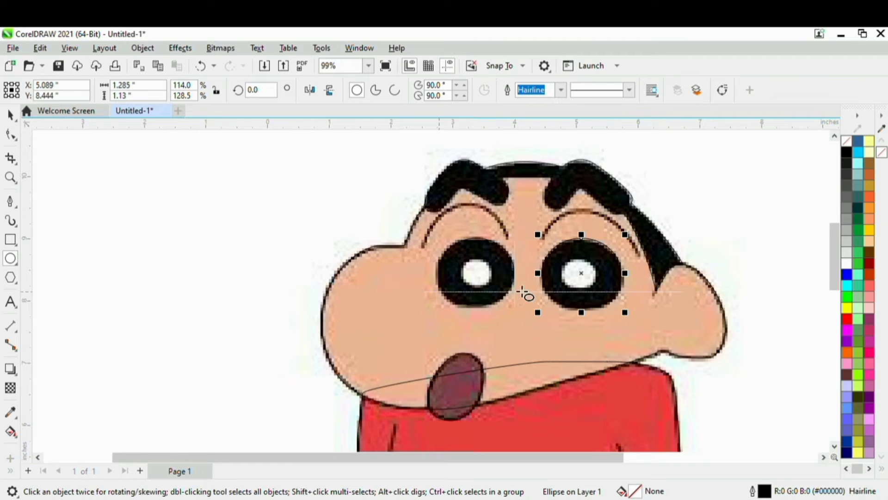
pyautogui.scroll(2, 469, 271)
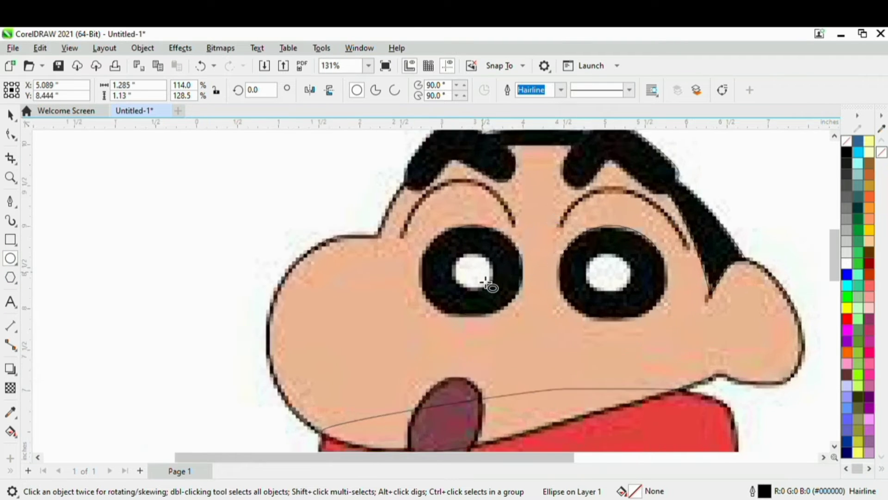
pyautogui.moveTo(444, 249); pyautogui.dragTo(502, 303)
pyautogui.moveTo(476, 252); pyautogui.dragTo(477, 243)
pyautogui.moveTo(447, 274); pyautogui.dragTo(434, 271)
# Copy the pupil ellipse onto the right eye's white pupil and fit it at about 0.57 × 0.46 in.
pyautogui.moveTo(501, 277); pyautogui.dragTo(740, 283)
pyautogui.scroll(2, 509, 281)
pyautogui.scroll(-2, 479, 283)
pyautogui.scroll(-8, 740, 283)
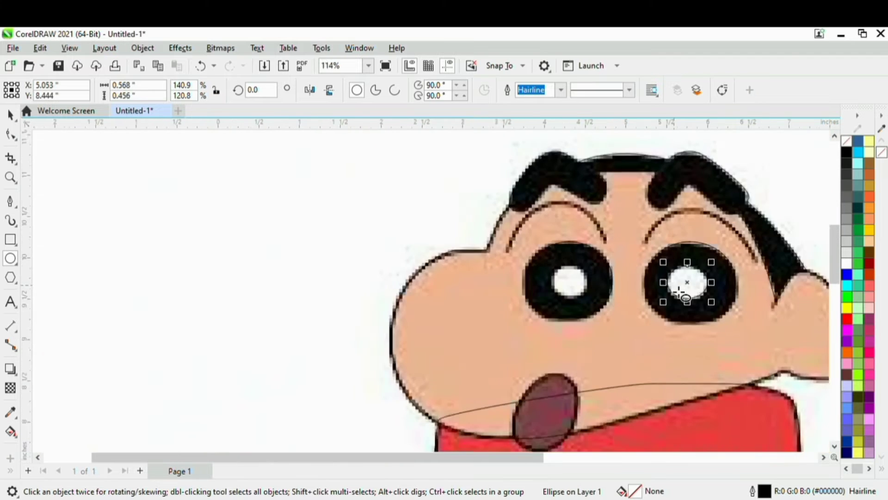
# Draw a straight two-point line about 1.35 in long between the ends of the eyelid arc above the left eye.
pyautogui.scroll(7, 657, 226)
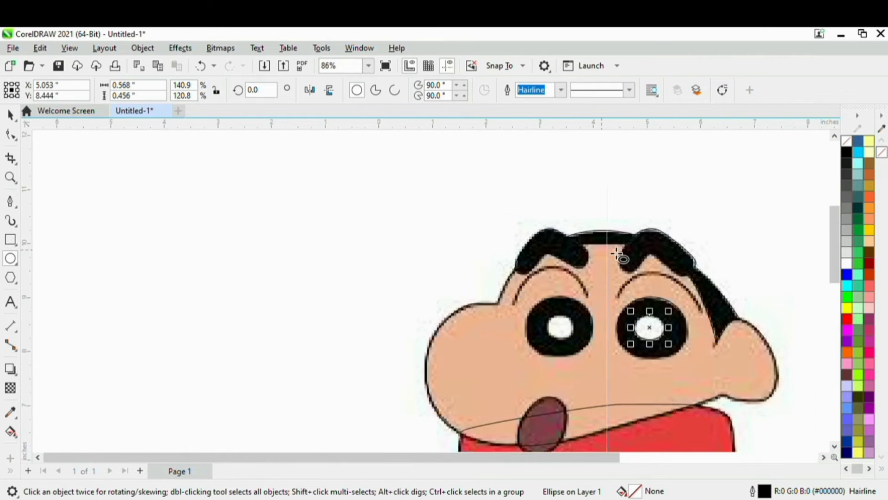
pyautogui.scroll(-4, 641, 239)
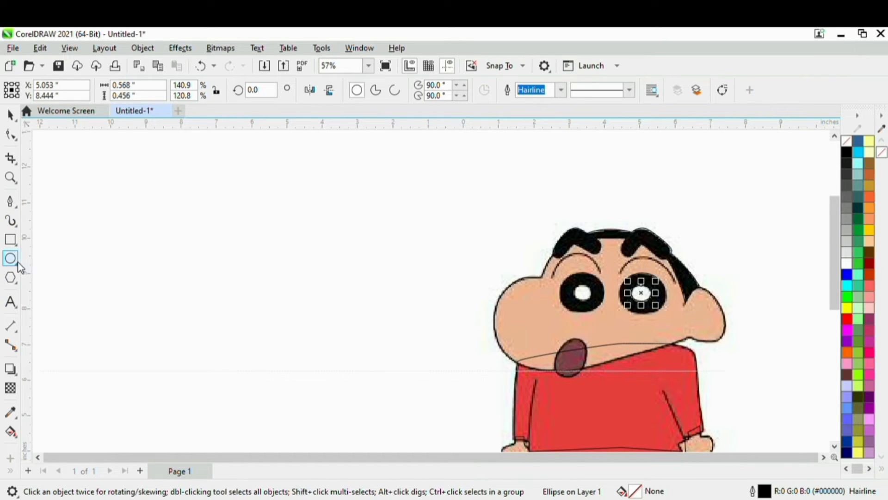
pyautogui.click(17, 208)
pyautogui.click(70, 221)
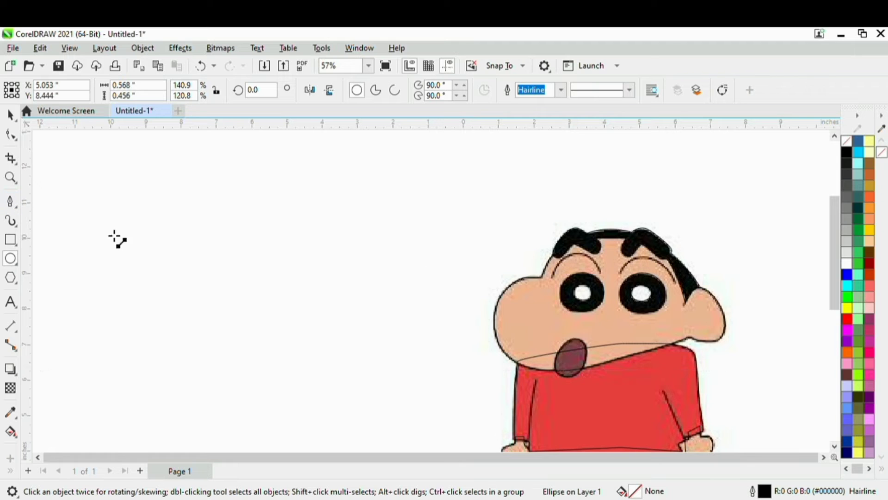
pyautogui.scroll(3, 561, 259)
pyautogui.moveTo(507, 307); pyautogui.dragTo(610, 295)
pyautogui.scroll(2, 560, 293)
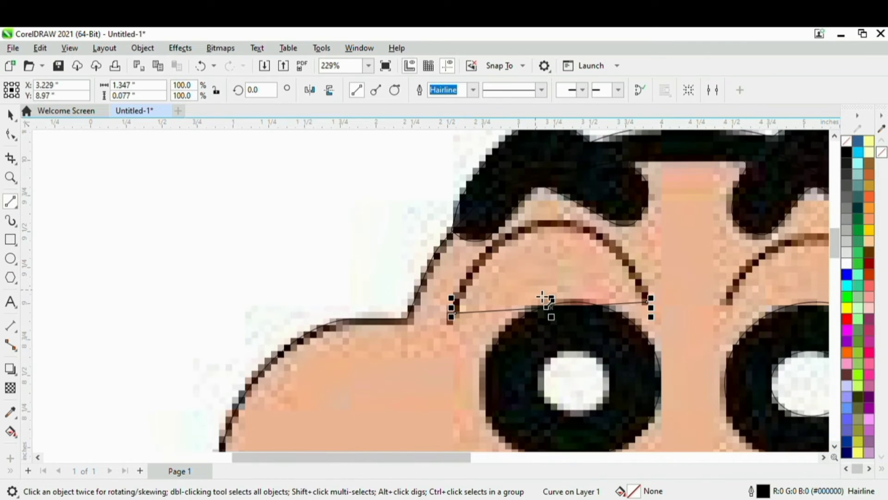
# Convert the line above the left eye to a curve and shape its handles and outer end to follow the eyelid arc.
pyautogui.press('F10')
pyautogui.scroll(1, 546, 303)
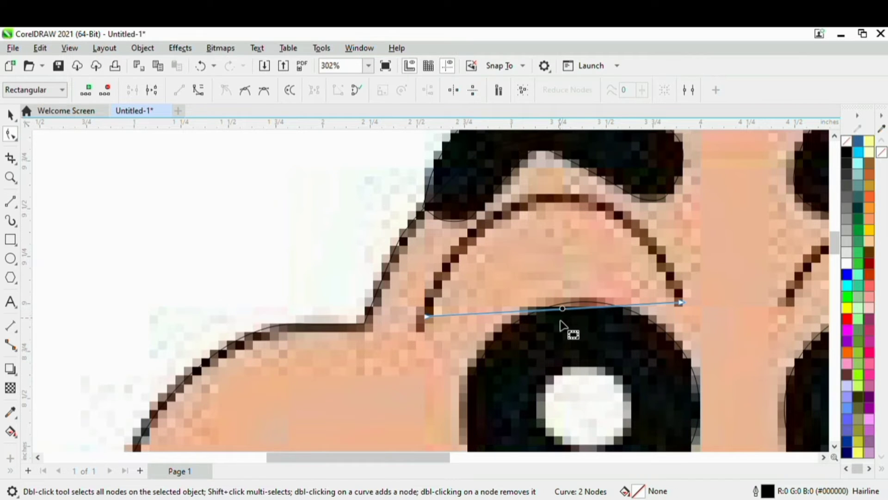
pyautogui.click(202, 94)
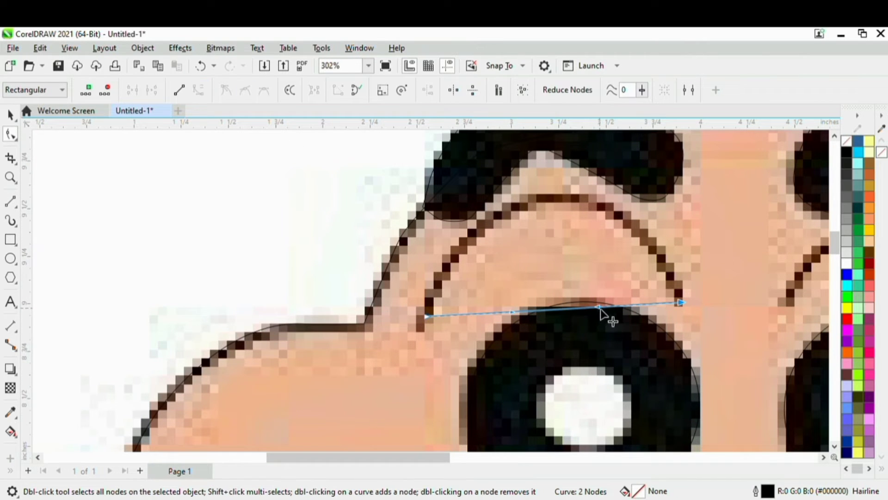
pyautogui.moveTo(599, 309); pyautogui.dragTo(615, 181)
pyautogui.moveTo(513, 312); pyautogui.dragTo(499, 148)
pyautogui.moveTo(427, 318); pyautogui.dragTo(422, 324)
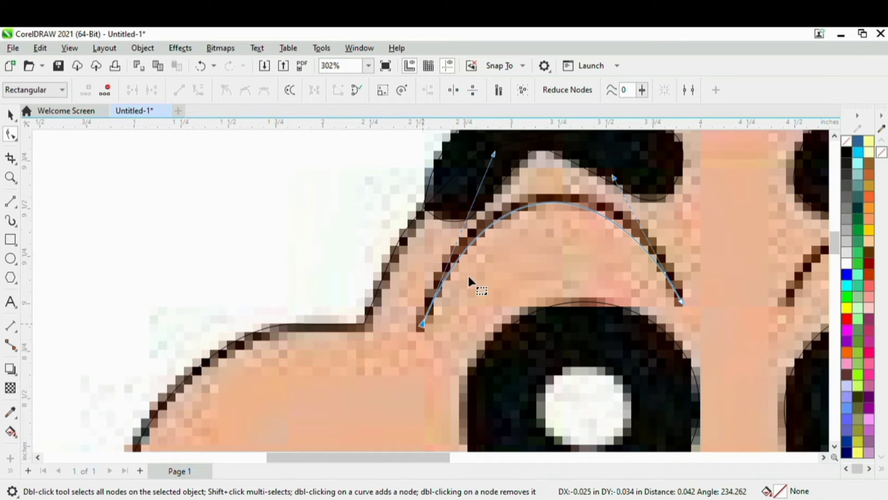
pyautogui.moveTo(494, 154); pyautogui.dragTo(469, 153)
pyautogui.moveTo(613, 177); pyautogui.dragTo(634, 168)
pyautogui.scroll(-5, 578, 214)
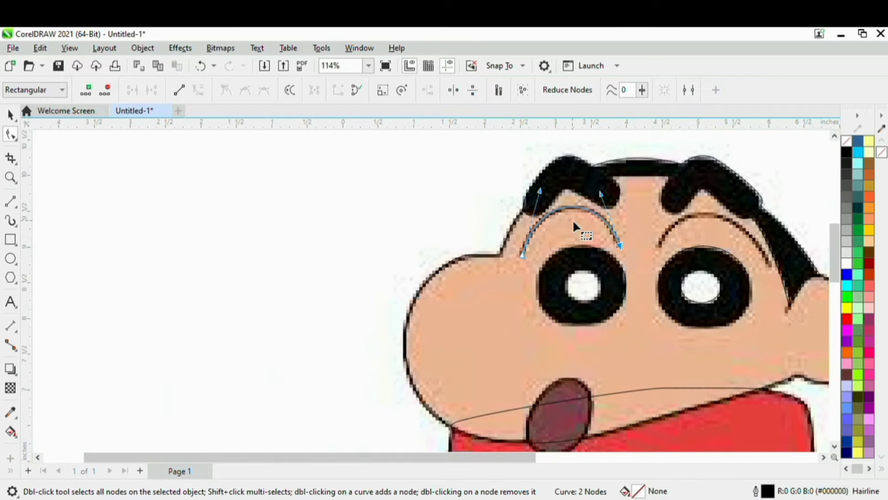
# Copy the left eyelid curve over the arc above the right eye and mirror the copy horizontally.
pyautogui.click(11, 114)
pyautogui.scroll(1, 456, 233)
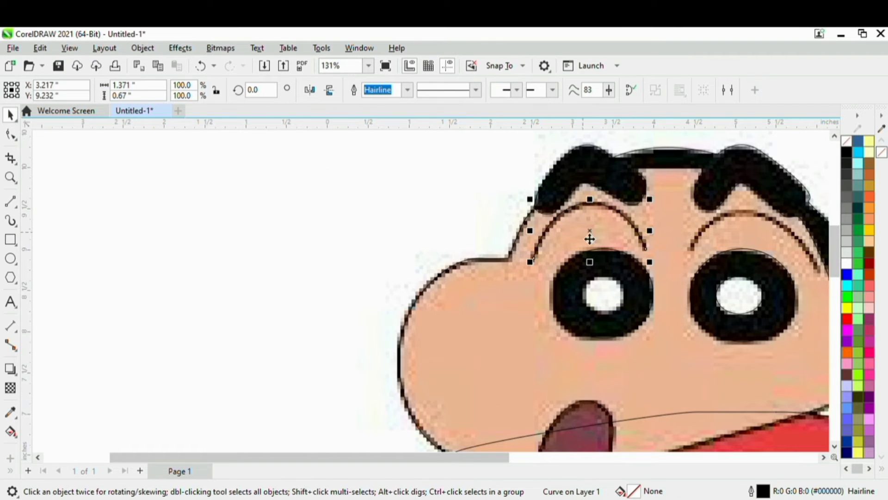
pyautogui.moveTo(589, 239); pyautogui.dragTo(746, 238)
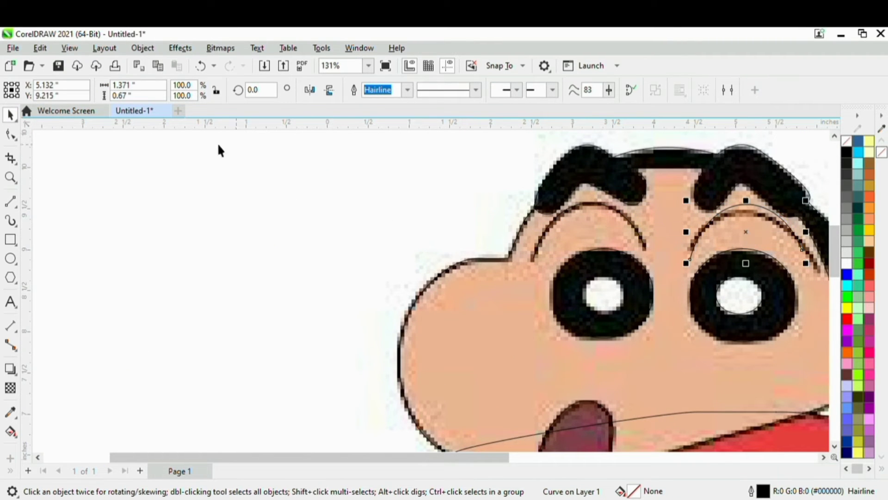
pyautogui.click(310, 90)
pyautogui.scroll(-4, 488, 203)
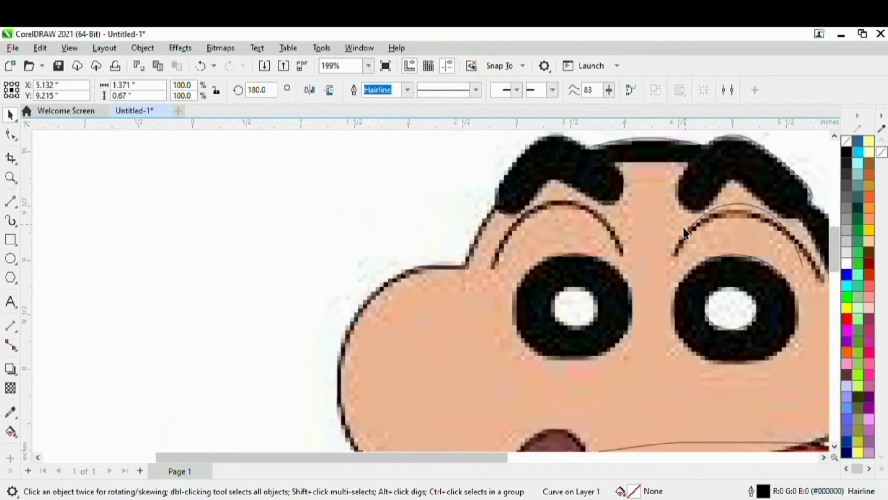
# Move the copied curve's outer end node and adjust its handle so it follows the right eyelid arc.
pyautogui.press('F10')
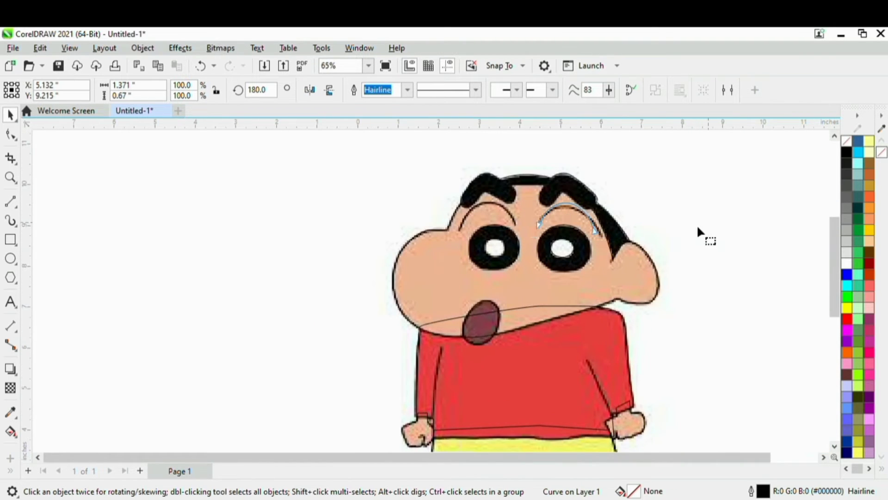
pyautogui.scroll(5, 608, 237)
pyautogui.moveTo(589, 241); pyautogui.dragTo(614, 254)
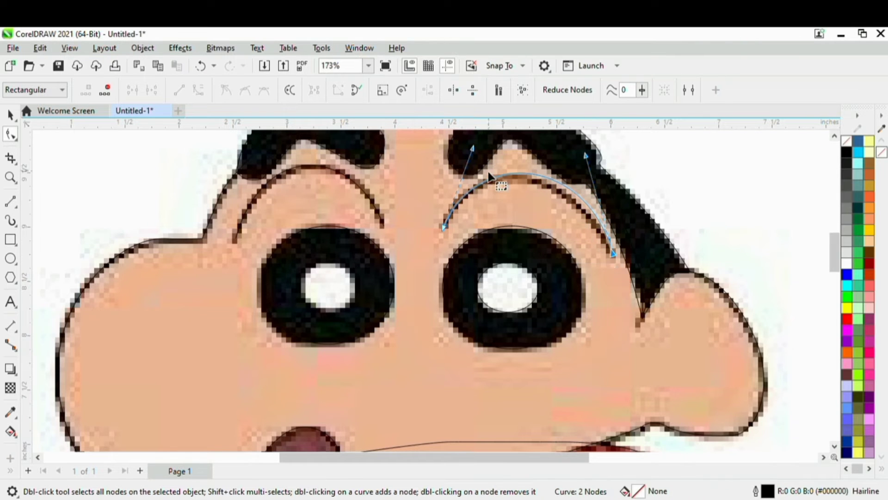
pyautogui.moveTo(588, 156); pyautogui.dragTo(578, 176)
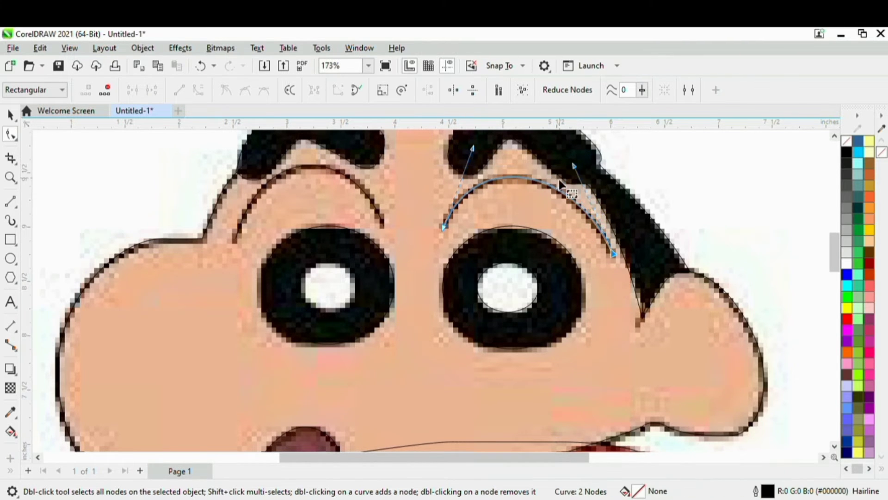
pyautogui.scroll(-6, 539, 234)
pyautogui.scroll(-1, 521, 246)
pyautogui.scroll(1, 547, 305)
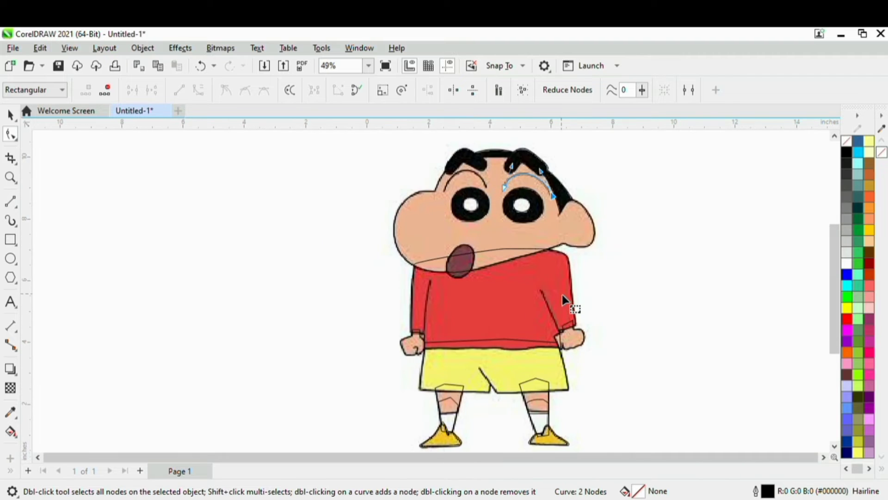
# Try to outline the small skin gap between the left hand's wrist and the shirt edge with straight Pen segments, and undo it.
pyautogui.scroll(5, 444, 326)
pyautogui.scroll(4, 465, 354)
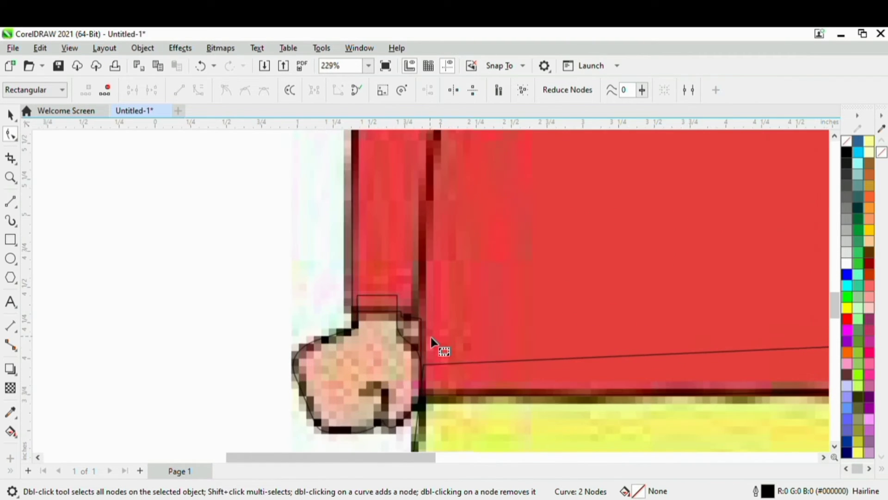
pyautogui.scroll(-2, 451, 333)
pyautogui.scroll(4, 435, 319)
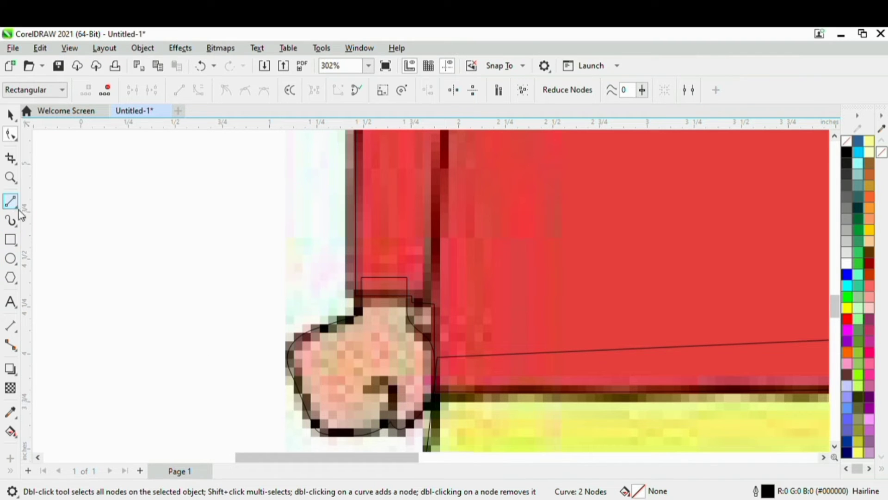
pyautogui.click(44, 243)
pyautogui.scroll(3, 401, 314)
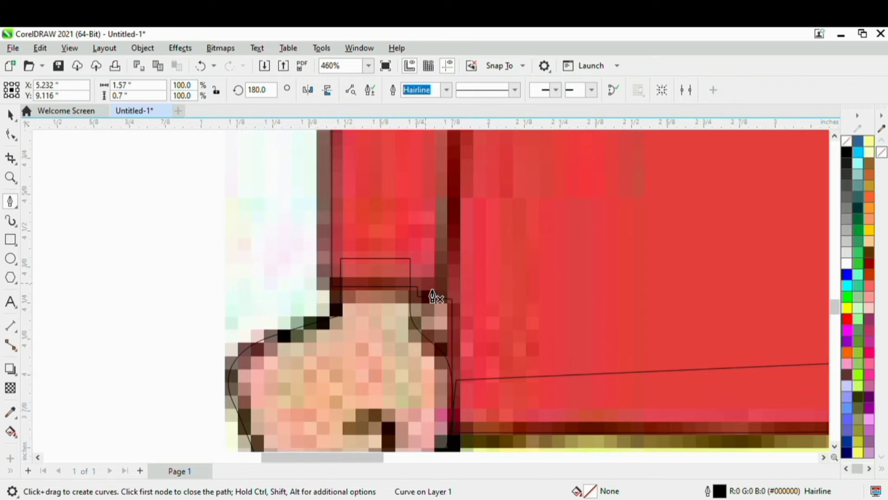
pyautogui.click(425, 282)
pyautogui.click(411, 330)
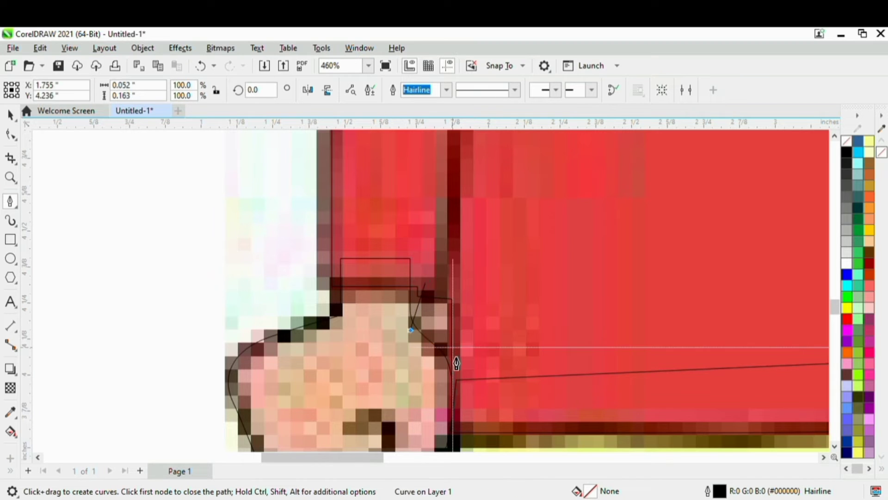
pyautogui.click(454, 355)
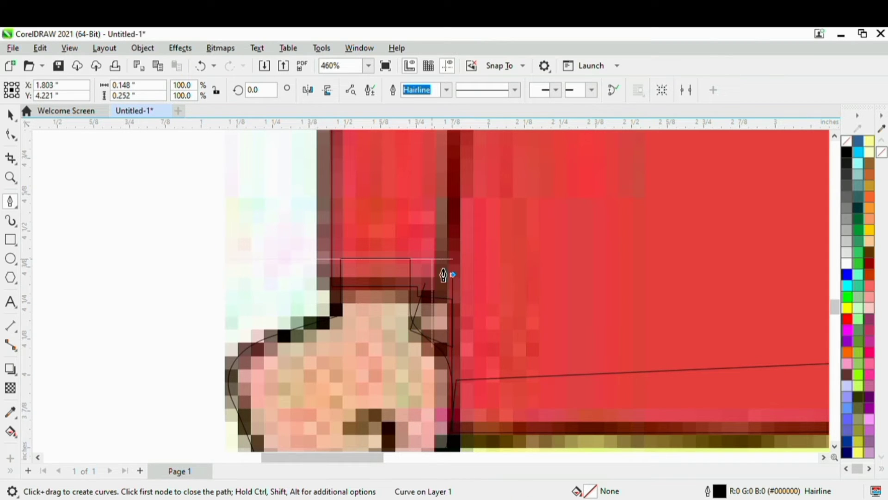
pyautogui.click(432, 275)
pyautogui.scroll(5, 461, 313)
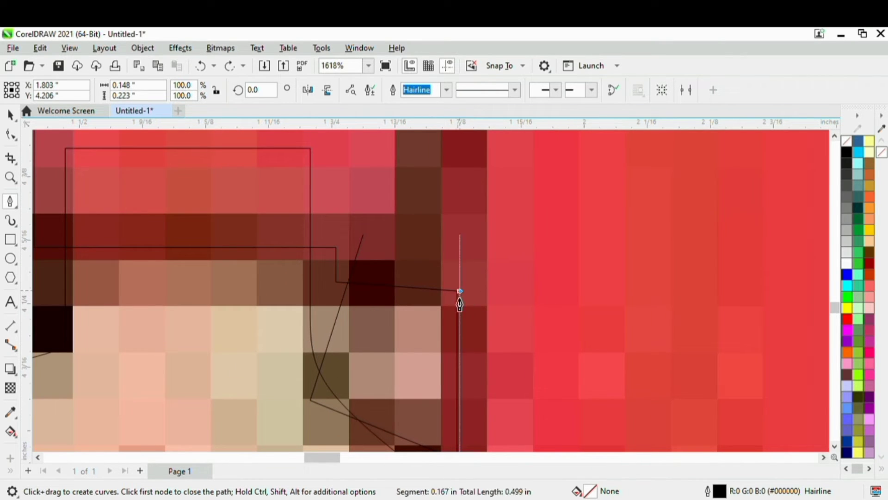
pyautogui.click(459, 292)
pyautogui.scroll(1, 371, 298)
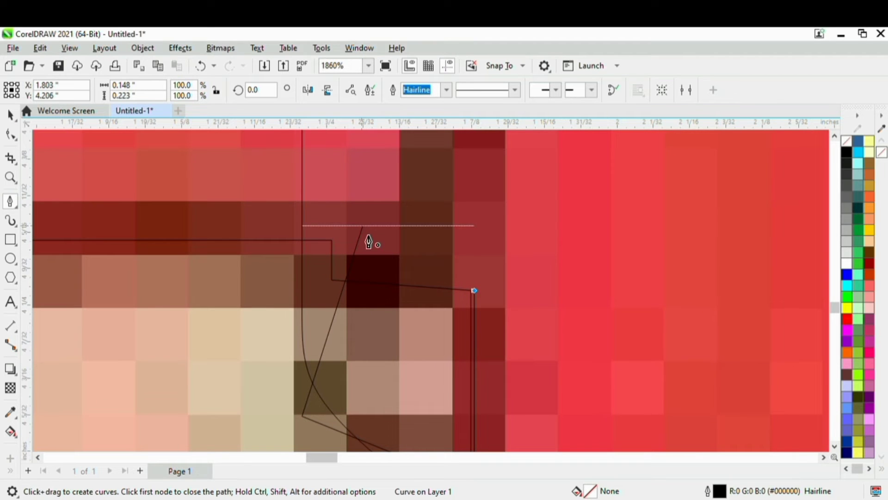
pyautogui.scroll(-6, 355, 294)
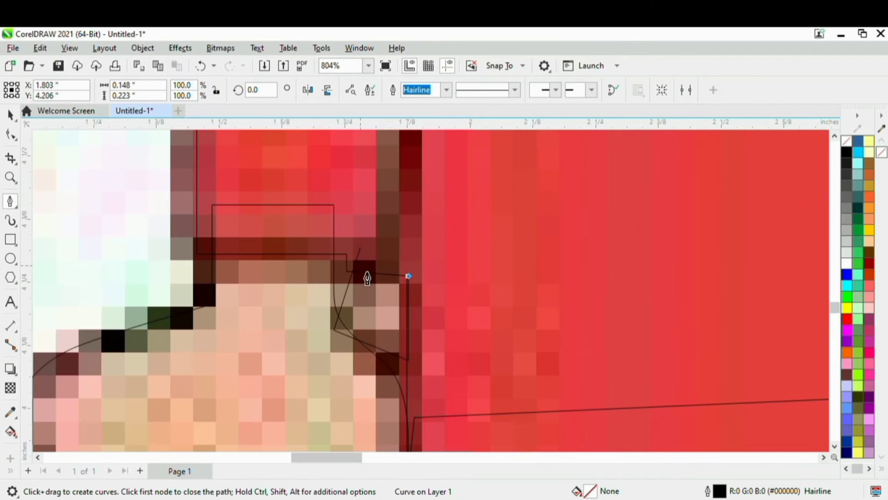
pyautogui.hotkey('ctrl', 'z')
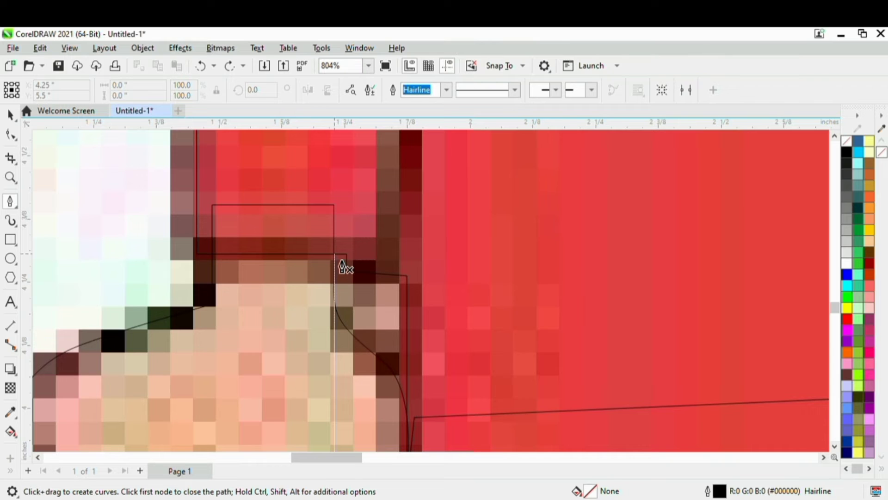
# Try to trace the skin gap beside the left wrist as a closed Pen shape with a curved inner edge, and undo it.
pyautogui.scroll(4, 344, 266)
pyautogui.moveTo(342, 322); pyautogui.dragTo(357, 351)
pyautogui.scroll(-2, 398, 384)
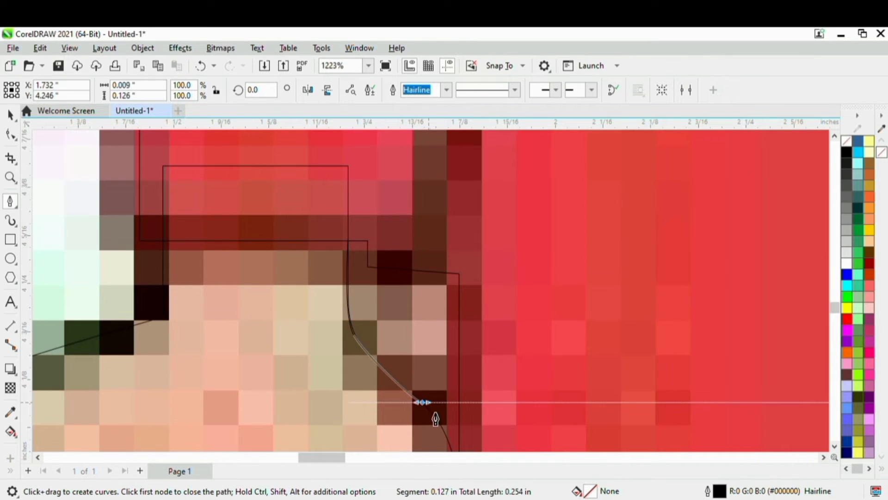
pyautogui.moveTo(422, 402); pyautogui.dragTo(430, 410)
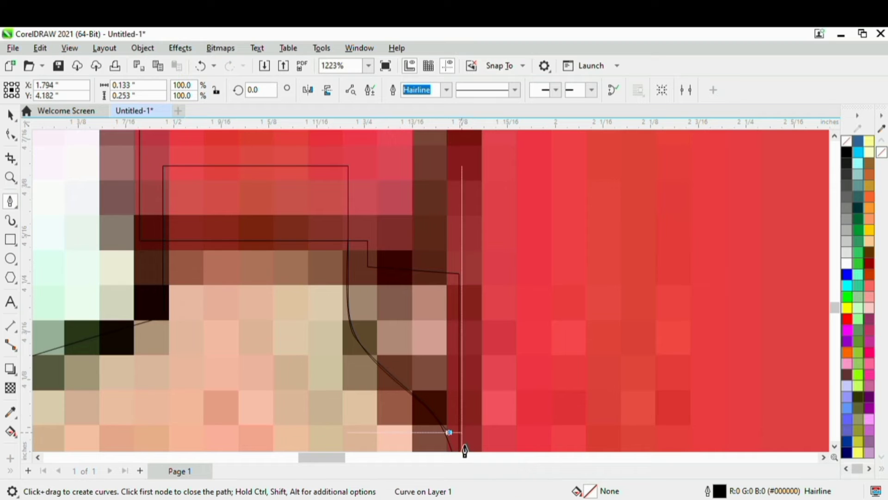
pyautogui.moveTo(461, 440); pyautogui.dragTo(456, 397)
pyautogui.moveTo(461, 275); pyautogui.dragTo(466, 289)
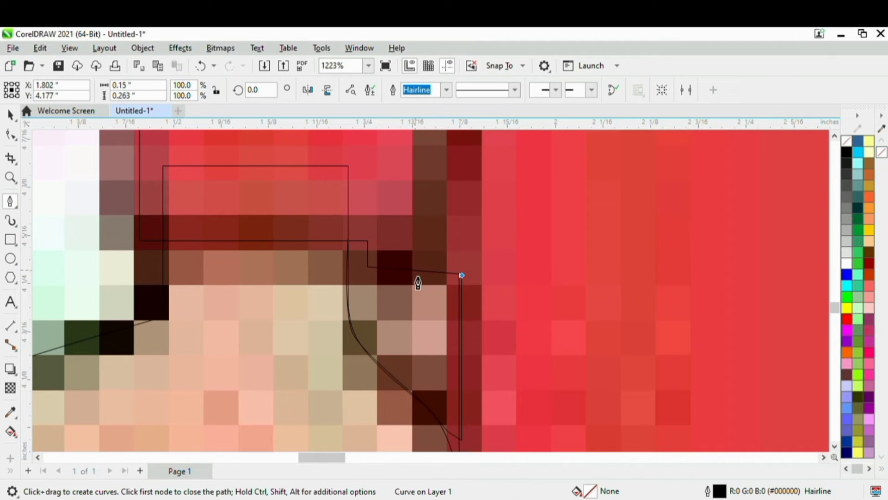
pyautogui.moveTo(373, 267); pyautogui.dragTo(378, 267)
pyautogui.scroll(3, 372, 267)
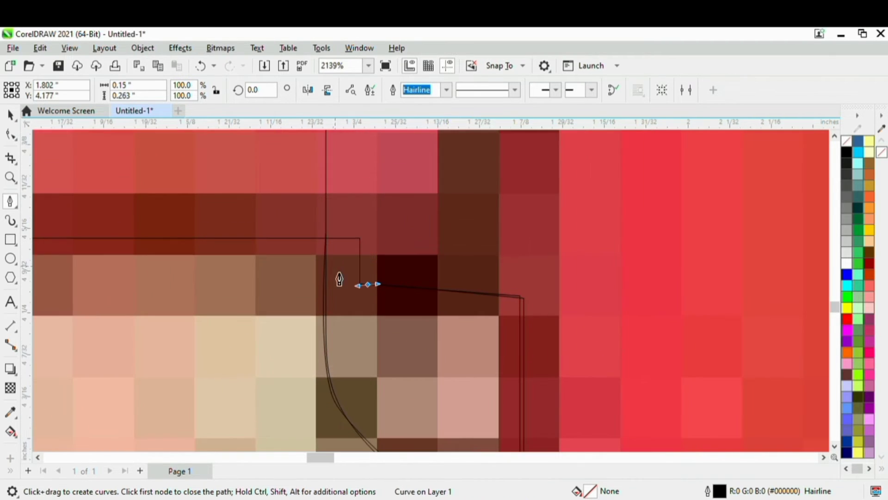
pyautogui.scroll(-2, 338, 278)
pyautogui.scroll(3, 337, 279)
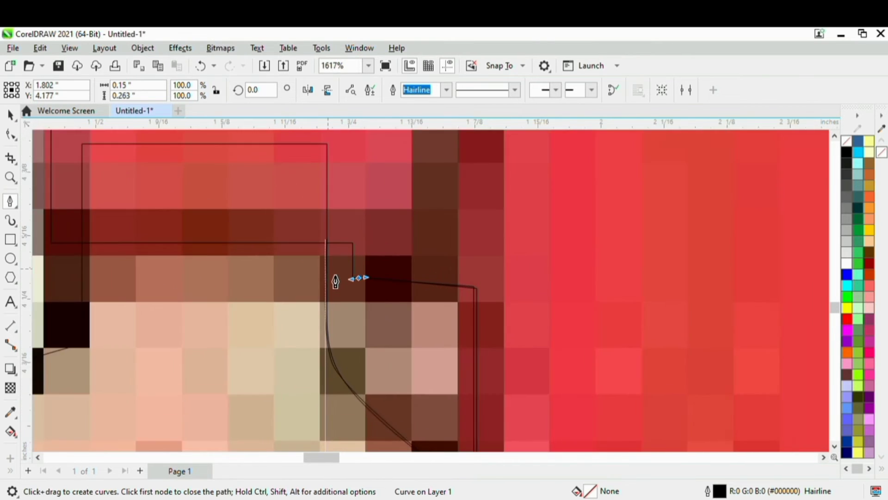
pyautogui.click(325, 243)
pyautogui.scroll(-4, 332, 280)
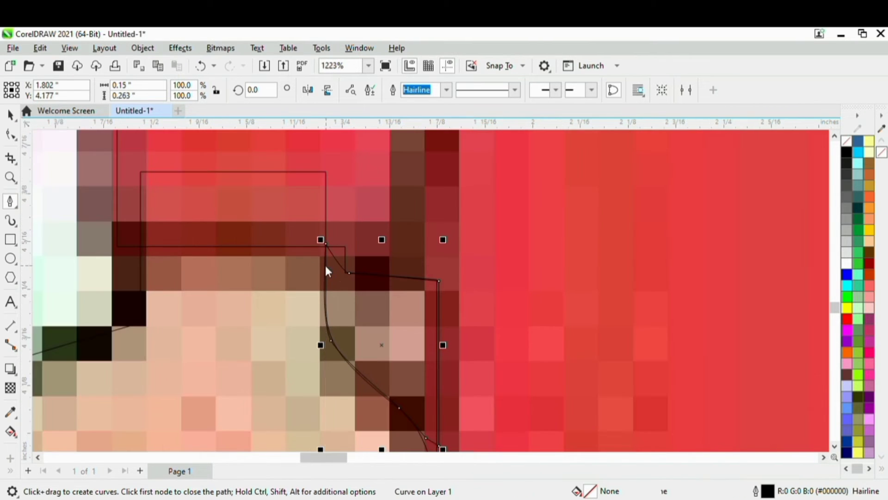
pyautogui.press('F10')
pyautogui.hotkey('ctrl', 'z')
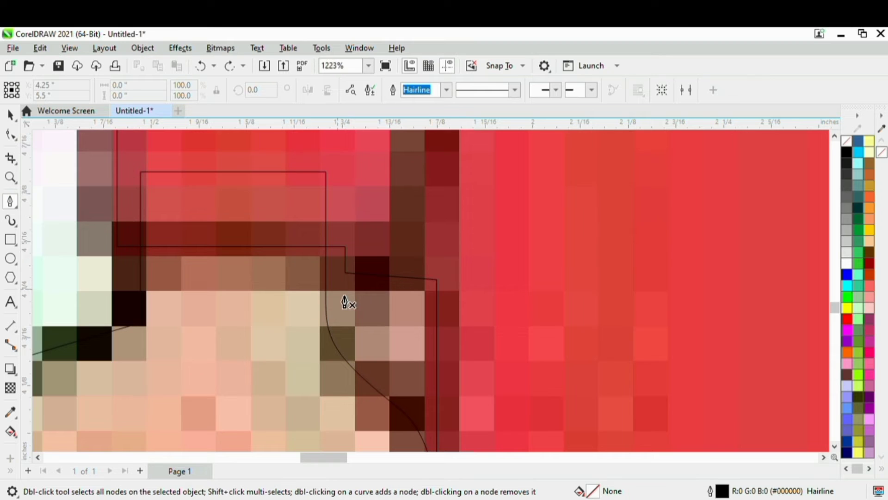
# Move the shirt outline's two nodes above the left wrist gap slightly down so they follow the gap's upper edge.
pyautogui.scroll(-3, 345, 302)
pyautogui.scroll(-3, 345, 299)
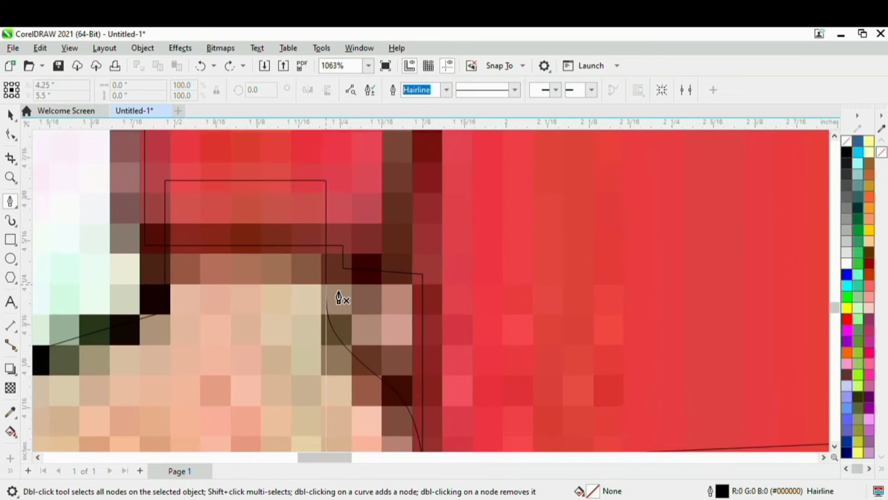
pyautogui.scroll(3, 341, 268)
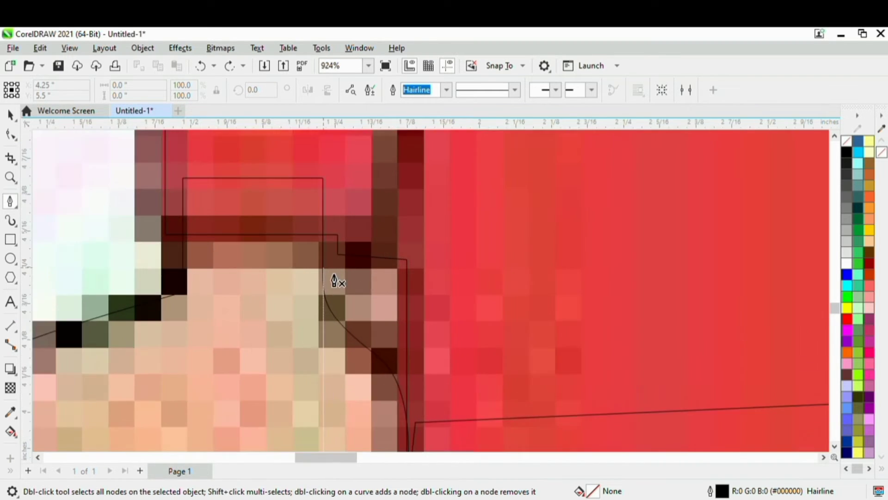
pyautogui.scroll(-3, 369, 298)
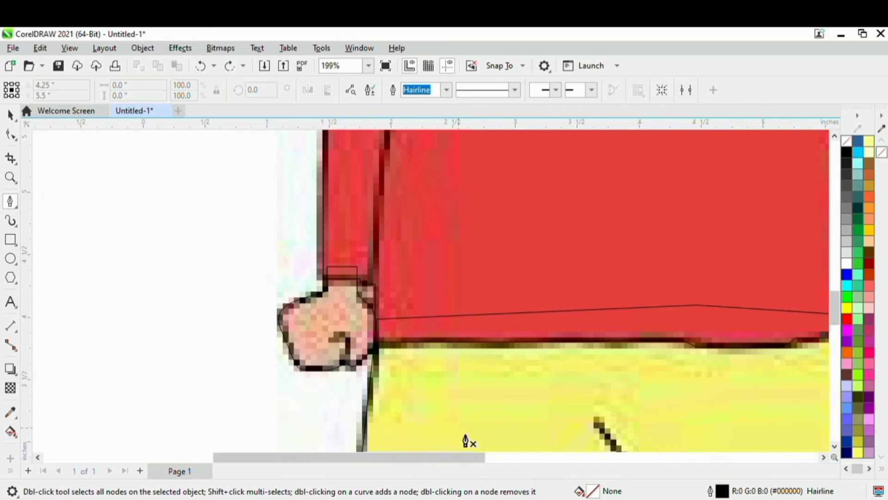
pyautogui.scroll(2, 367, 278)
pyautogui.scroll(3, 392, 318)
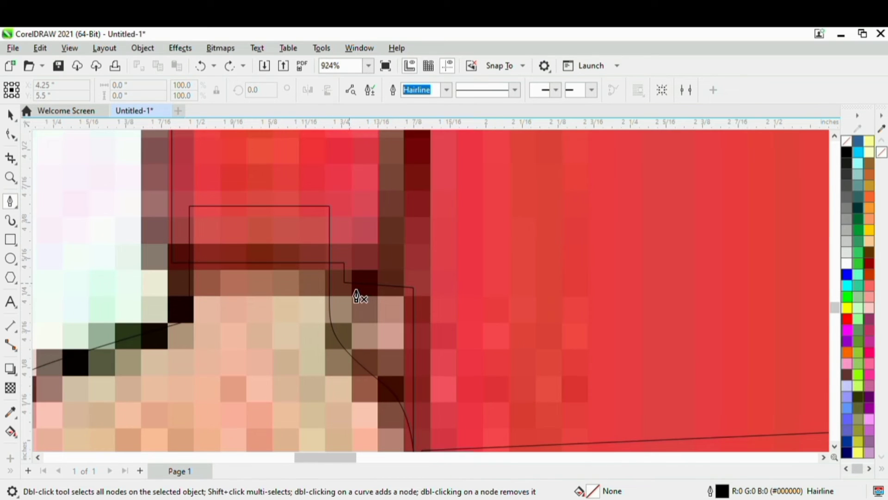
pyautogui.click(346, 283)
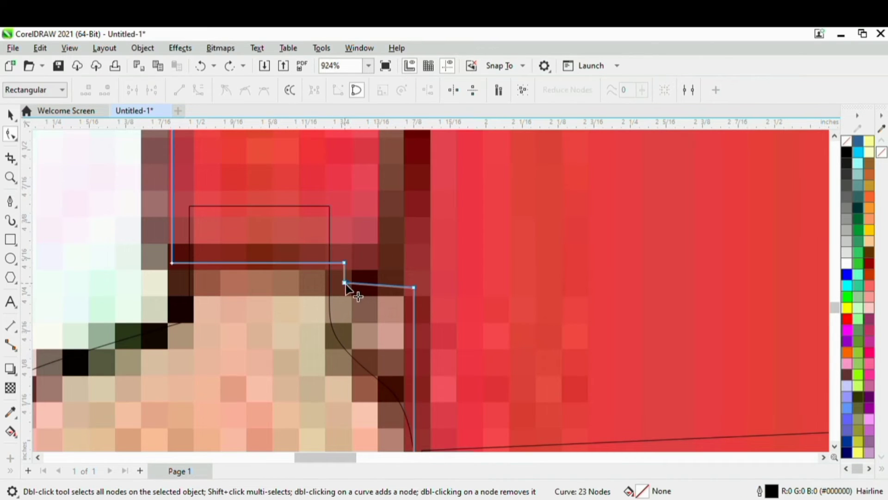
pyautogui.moveTo(344, 284); pyautogui.dragTo(344, 294)
pyautogui.moveTo(413, 291); pyautogui.dragTo(407, 303)
# Shift the shirt outline's lower hem corner beside the left hand slightly outward and nudge the cuff's inner corner node.
pyautogui.scroll(-3, 412, 279)
pyautogui.scroll(2, 411, 422)
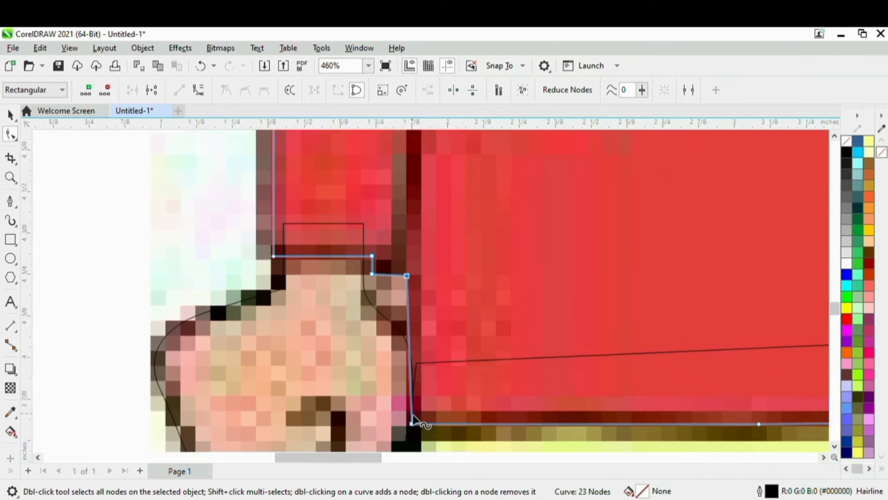
pyautogui.moveTo(410, 425); pyautogui.dragTo(405, 428)
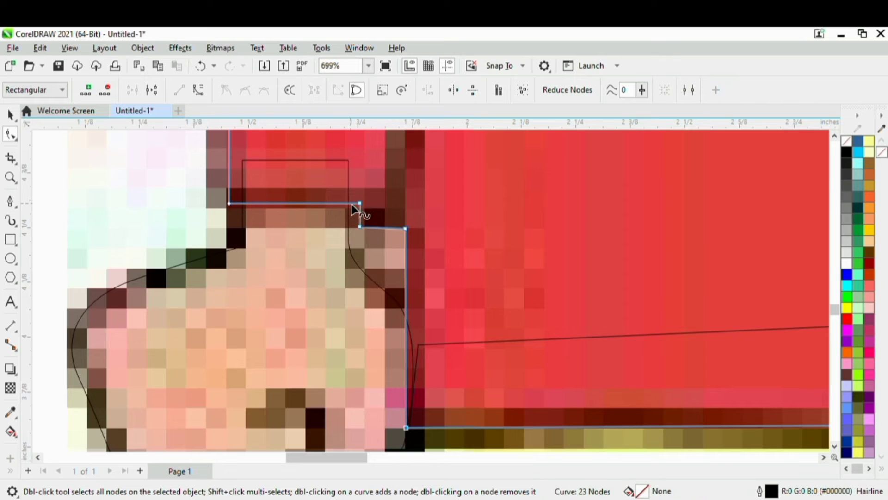
pyautogui.scroll(2, 361, 212)
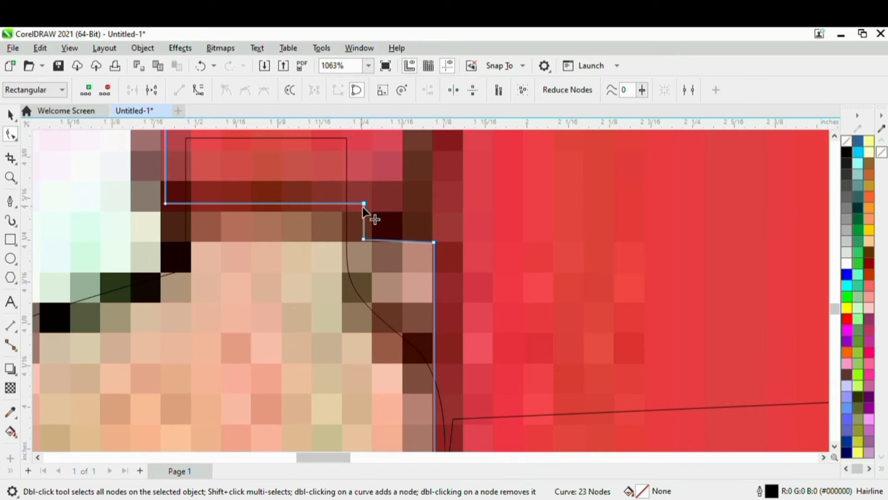
pyautogui.moveTo(363, 204); pyautogui.dragTo(361, 206)
pyautogui.scroll(1, 373, 254)
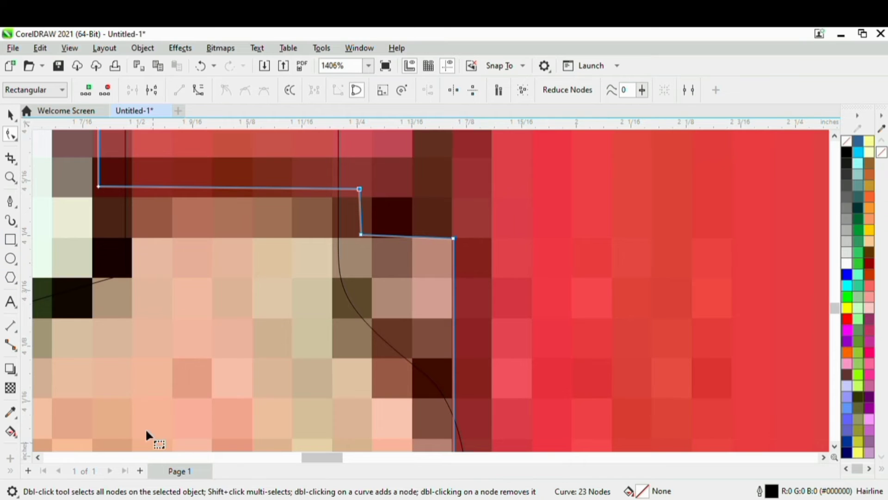
pyautogui.scroll(-2, 323, 248)
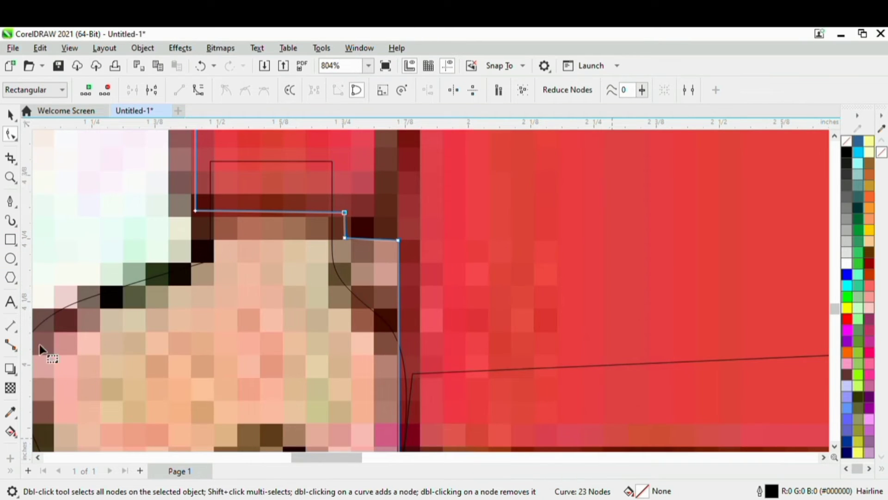
# Trace the skin gap between the left wrist and shirt as a closed Pen shape about 0.13 by 0.12 in with a curved lower edge.
pyautogui.click(11, 201)
pyautogui.scroll(2, 355, 268)
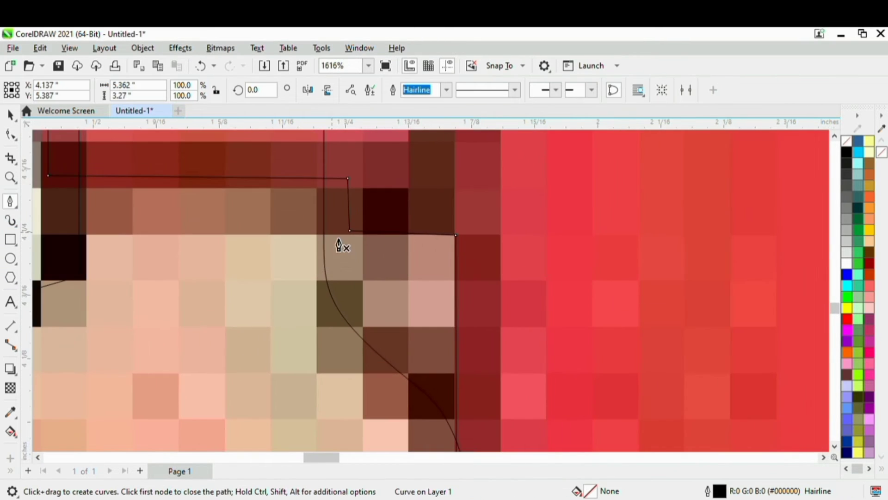
pyautogui.click(325, 227)
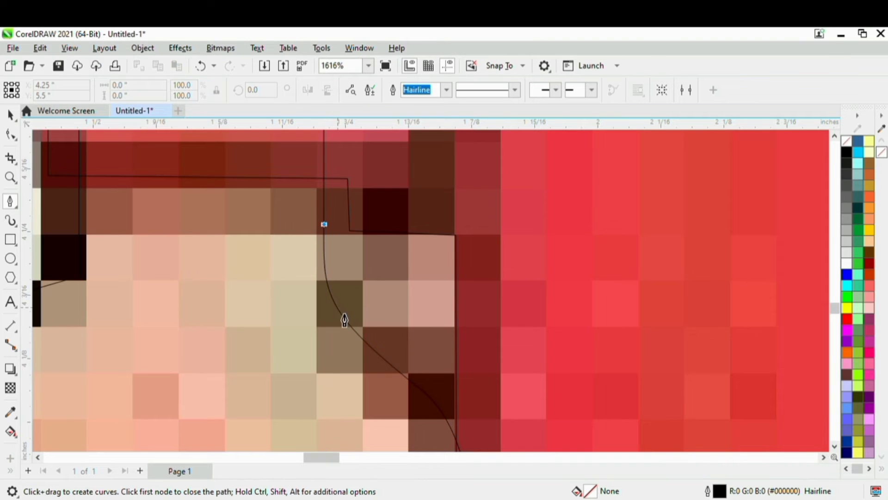
pyautogui.moveTo(338, 307); pyautogui.dragTo(349, 319)
pyautogui.moveTo(385, 343); pyautogui.dragTo(396, 346)
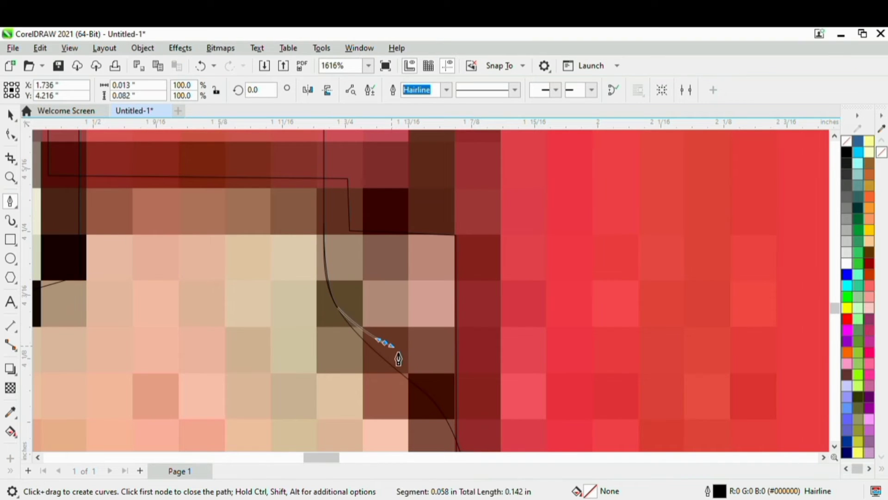
pyautogui.click(455, 342)
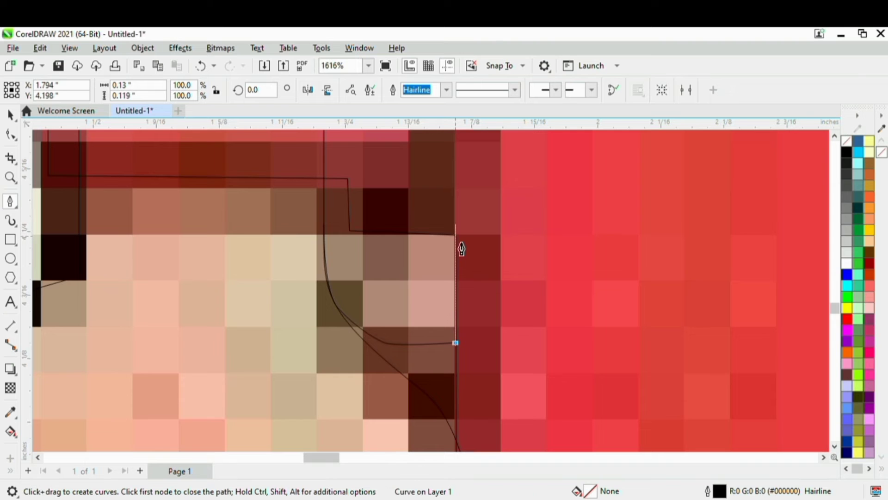
pyautogui.click(455, 236)
pyautogui.click(355, 232)
pyautogui.scroll(2, 324, 235)
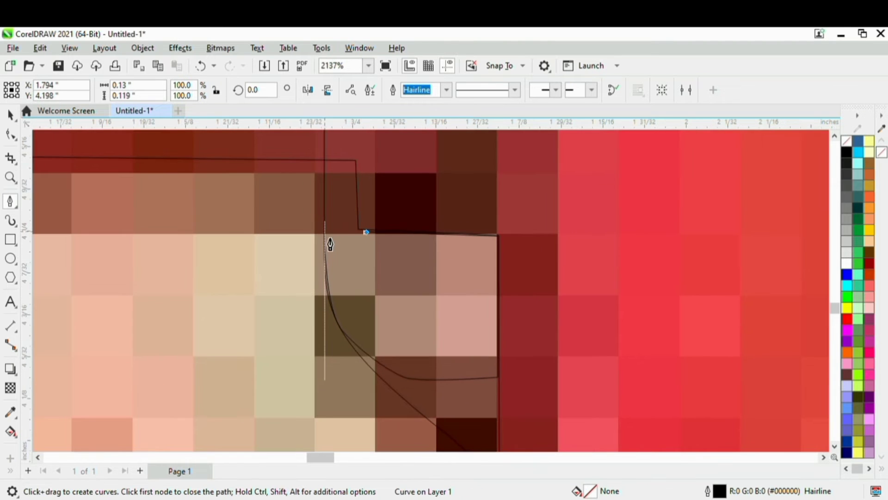
pyautogui.click(325, 222)
pyautogui.scroll(-4, 325, 245)
pyautogui.scroll(5, 354, 264)
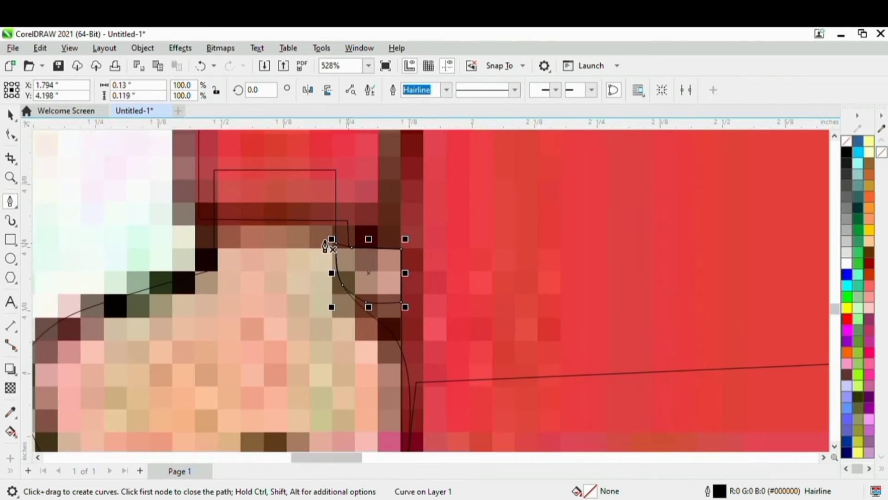
# Lower the left wrist gap shape's starting corner node to level its upper edge.
pyautogui.press('F10')
pyautogui.scroll(1, 361, 268)
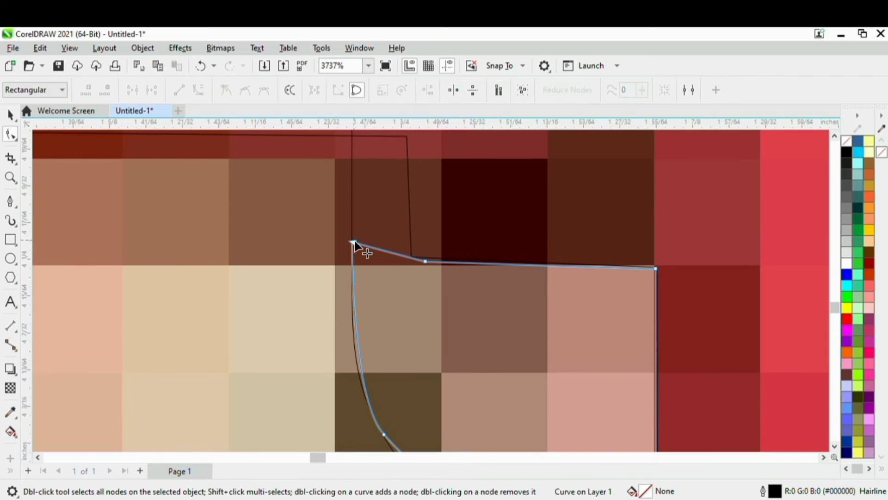
pyautogui.click(352, 264)
pyautogui.scroll(-8, 354, 261)
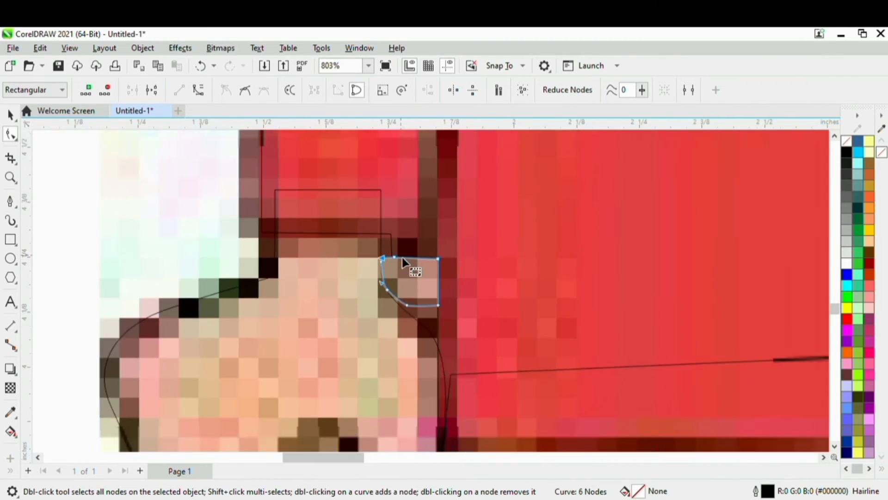
# Outline the small skin patch between the right hand and sleeve as a closed Pen square about 0.05 in wide.
pyautogui.scroll(6, 345, 246)
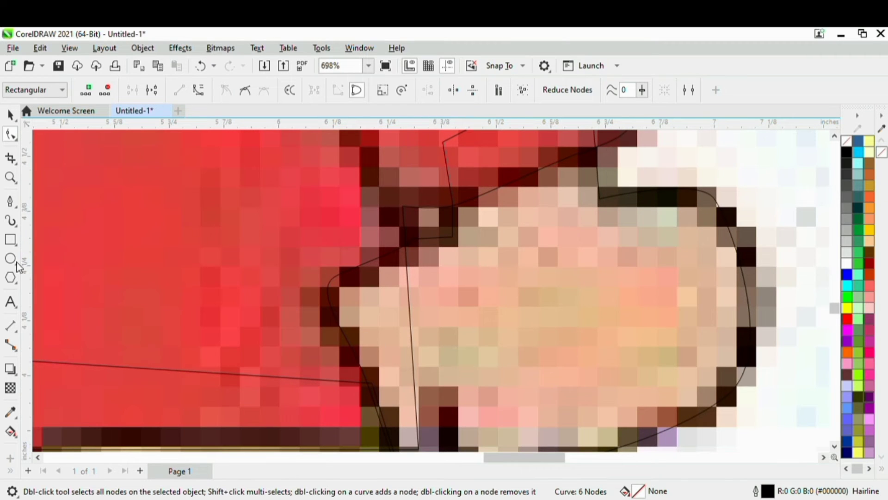
pyautogui.click(11, 202)
pyautogui.scroll(2, 437, 218)
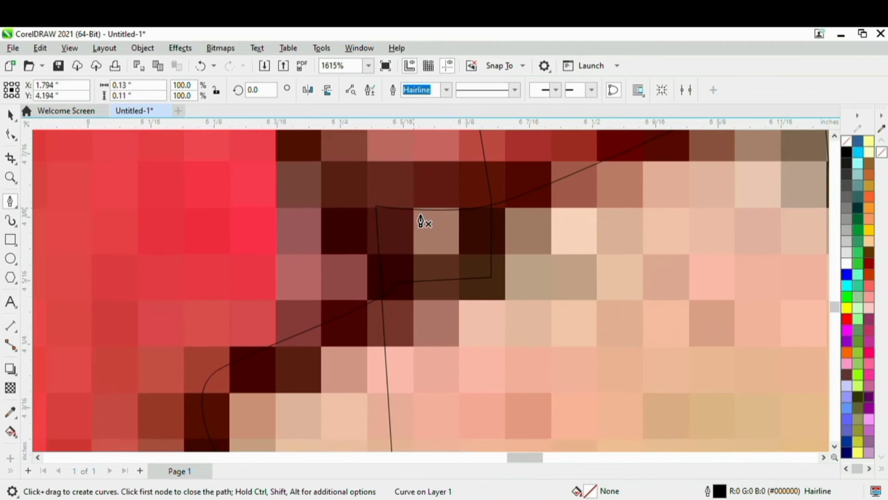
pyautogui.click(418, 211)
pyautogui.scroll(2, 421, 213)
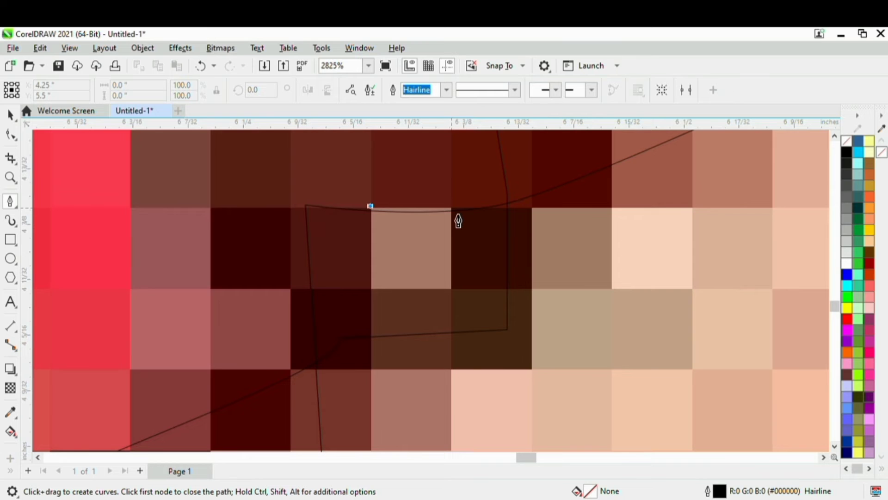
pyautogui.click(451, 208)
pyautogui.click(451, 290)
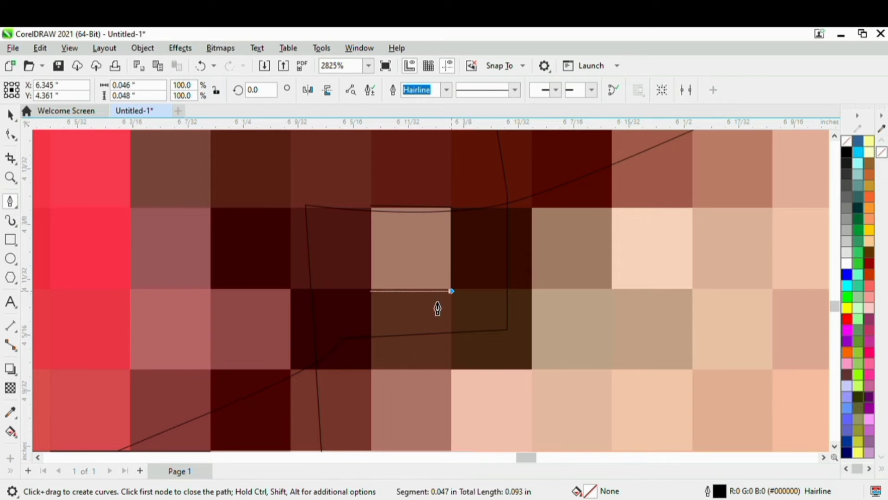
pyautogui.click(370, 290)
pyautogui.click(374, 217)
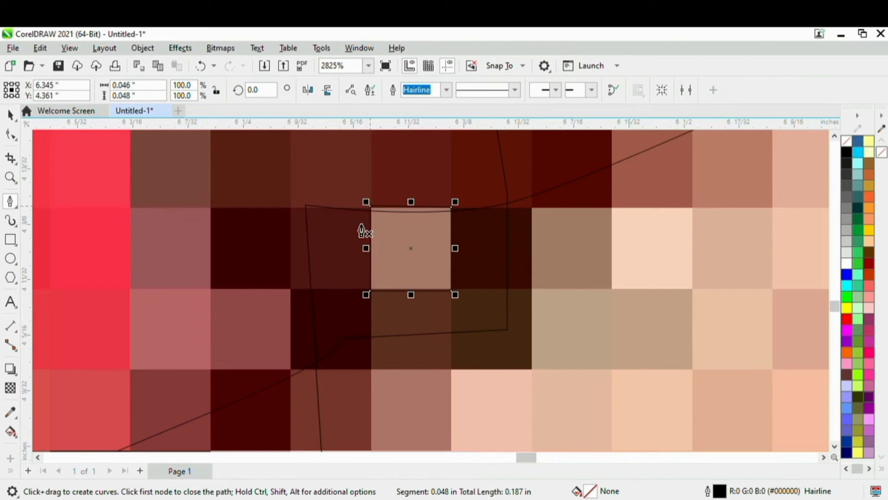
# Draw a straight 2-point line about 1.73 in tall along the left sleeve's inner crease, from the wrist to its upper end.
pyautogui.scroll(-8, 375, 222)
pyautogui.scroll(-3, 443, 288)
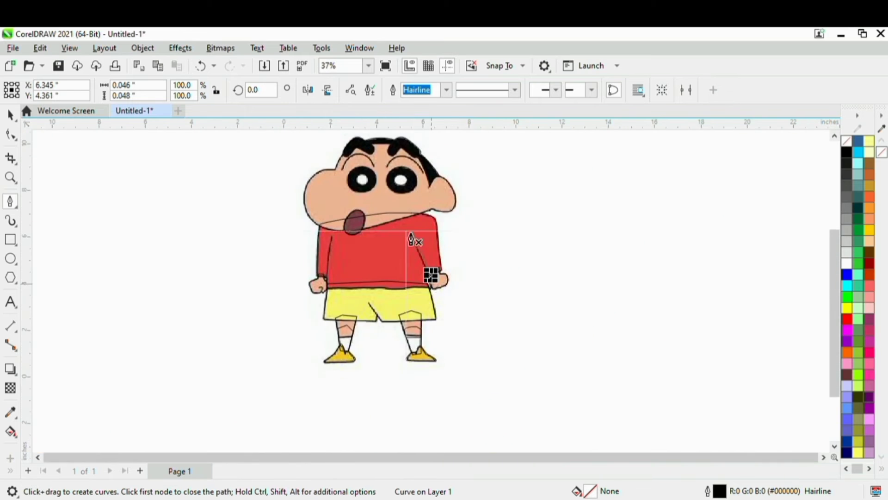
pyautogui.scroll(2, 323, 259)
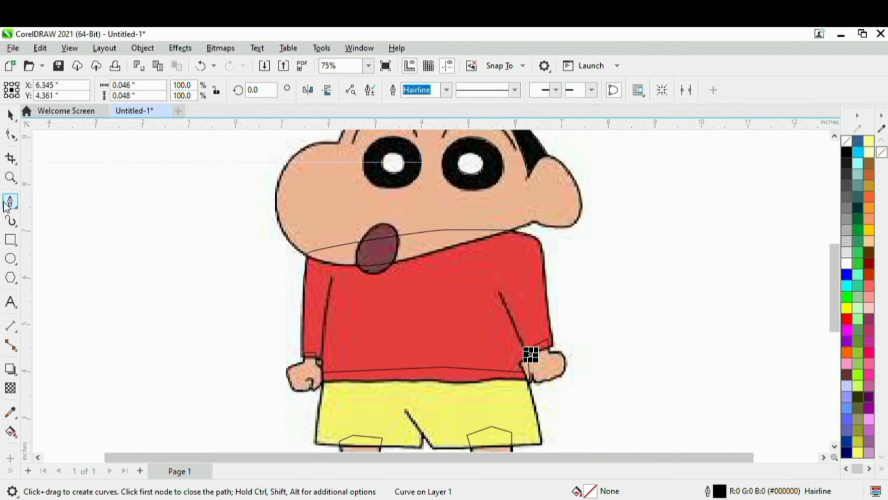
pyautogui.press('F5')
pyautogui.scroll(5, 363, 347)
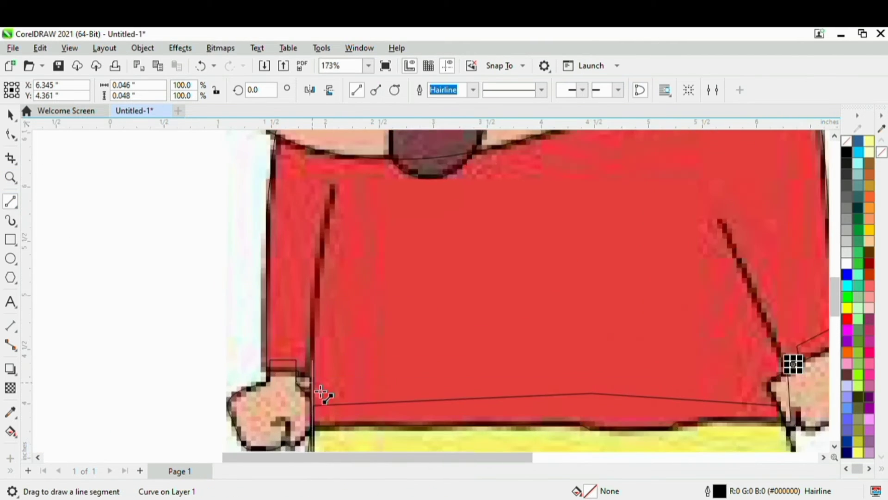
pyautogui.moveTo(323, 297); pyautogui.dragTo(353, 173)
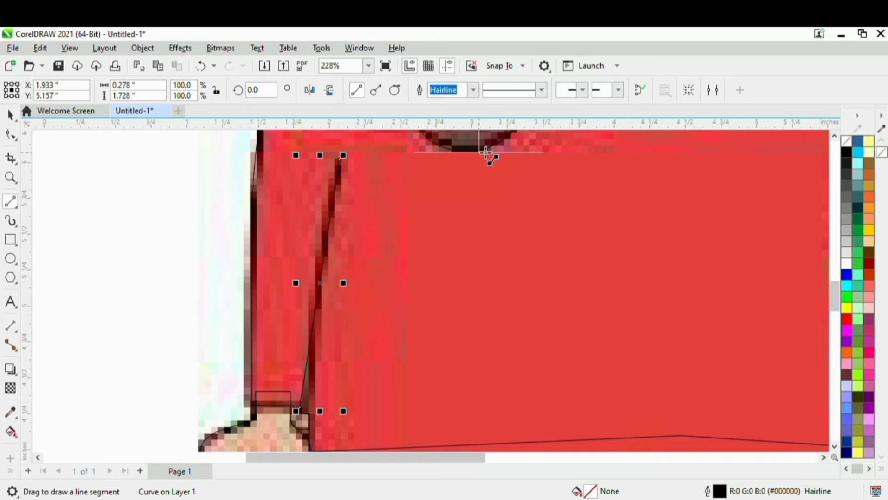
# Shift the left sleeve crease line's lower end node to the wrist, convert the line to a curve and bend it along the crease.
pyautogui.press('F10')
pyautogui.moveTo(300, 409); pyautogui.dragTo(309, 408)
pyautogui.click(327, 267)
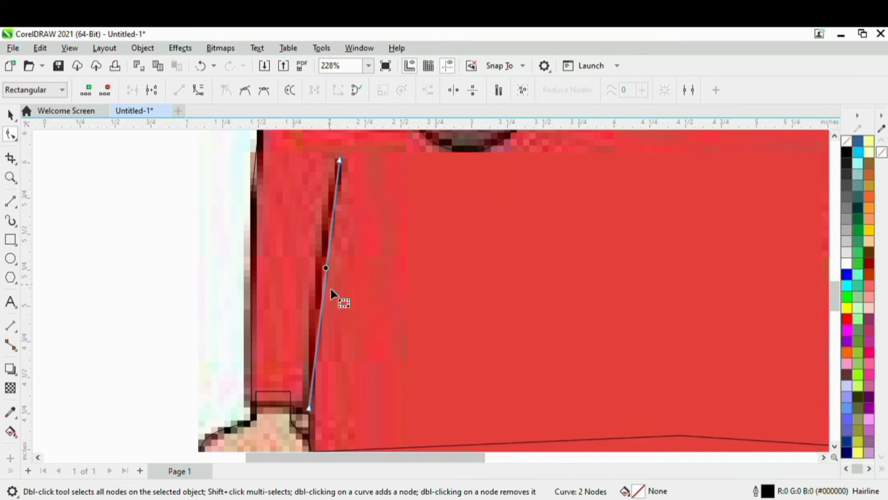
pyautogui.click(198, 89)
pyautogui.moveTo(329, 243); pyautogui.dragTo(319, 244)
pyautogui.moveTo(321, 326); pyautogui.dragTo(315, 326)
pyautogui.scroll(-4, 327, 274)
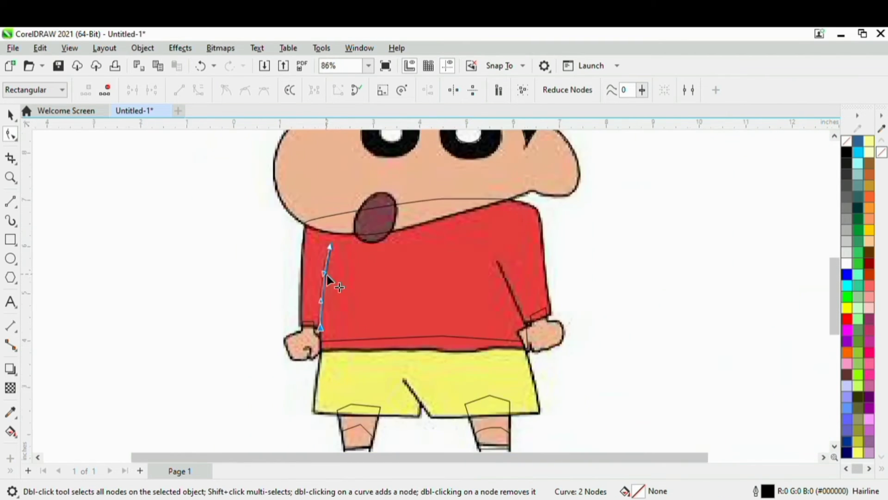
# Draw a straight 2-point line about 0.59 by 1.34 in along the right sleeve's inner crease, down to the wrist.
pyautogui.scroll(1, 476, 297)
pyautogui.click(16, 202)
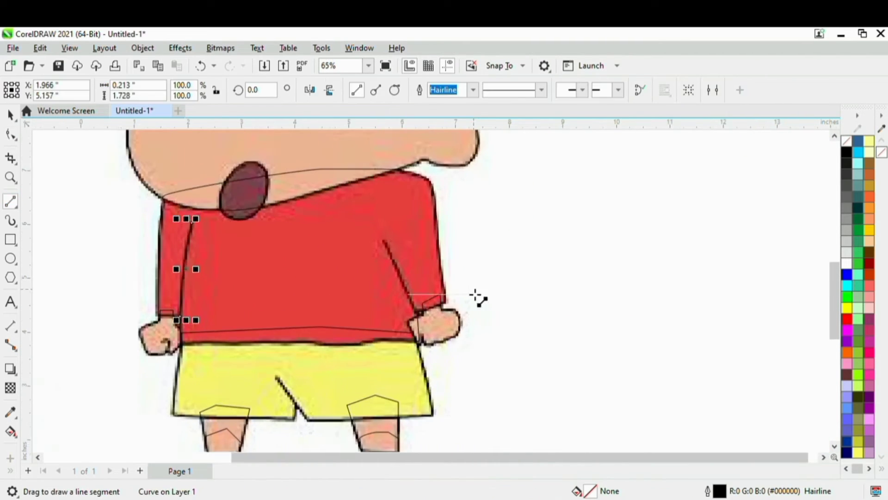
pyautogui.scroll(2, 437, 278)
pyautogui.moveTo(376, 225); pyautogui.dragTo(441, 373)
pyautogui.scroll(3, 447, 364)
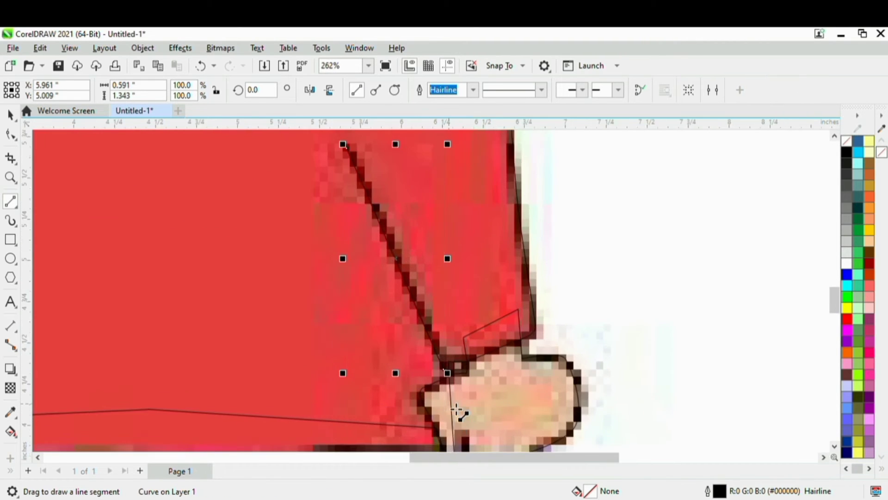
# Adjust the right sleeve crease line's lower end node to meet the corner where sleeve and hand join.
pyautogui.scroll(-3, 447, 364)
pyautogui.press('F10')
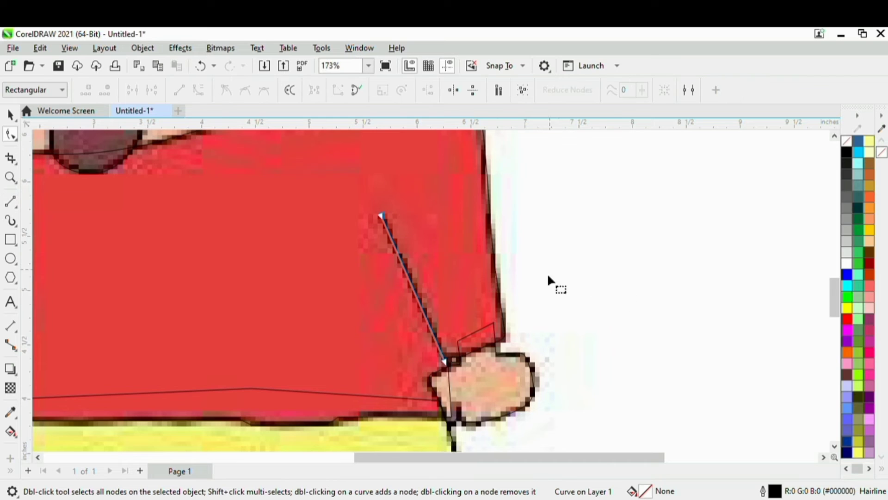
pyautogui.scroll(4, 443, 363)
pyautogui.scroll(1, 443, 363)
pyautogui.moveTo(441, 363); pyautogui.dragTo(457, 385)
pyautogui.scroll(-3, 447, 354)
pyautogui.scroll(-3, 448, 358)
pyautogui.scroll(2, 393, 223)
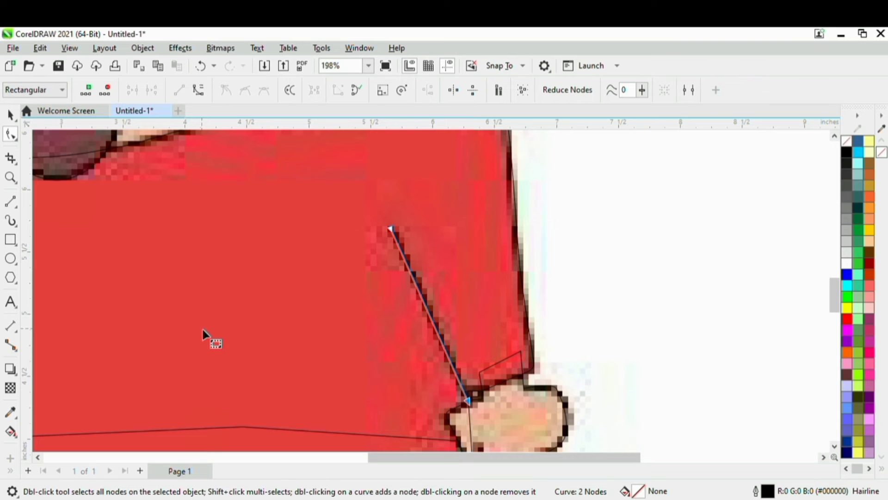
# Draw a straight 2-point line about 0.38 by 0.53 in along the diagonal crease in the middle of the shorts.
pyautogui.scroll(-5, 269, 255)
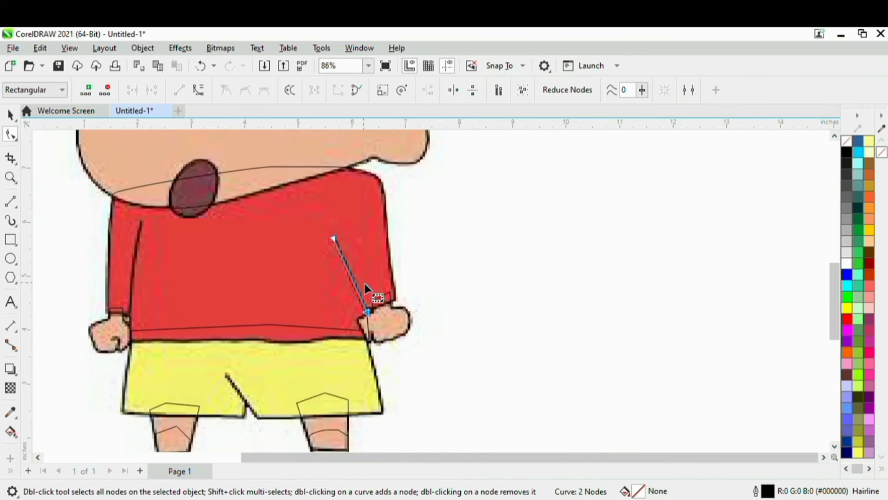
pyautogui.scroll(2, 317, 356)
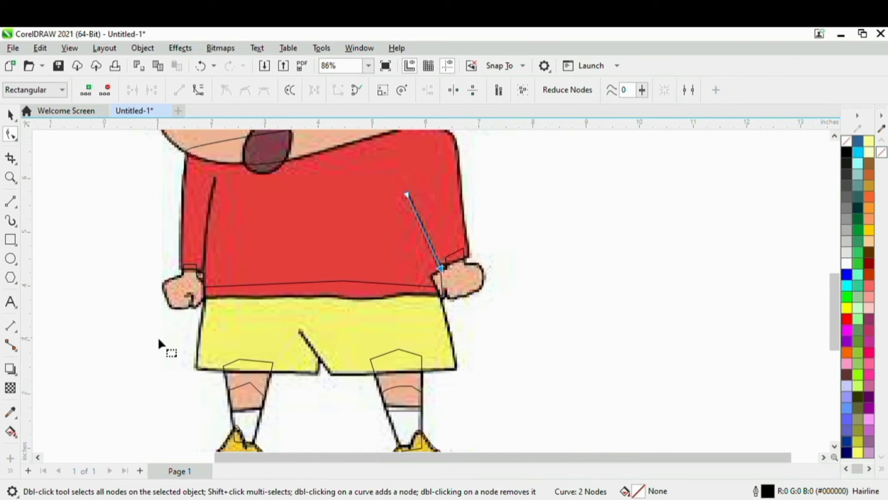
pyautogui.click(10, 201)
pyautogui.scroll(4, 277, 309)
pyautogui.moveTo(274, 305); pyautogui.dragTo(336, 392)
pyautogui.scroll(-4, 283, 386)
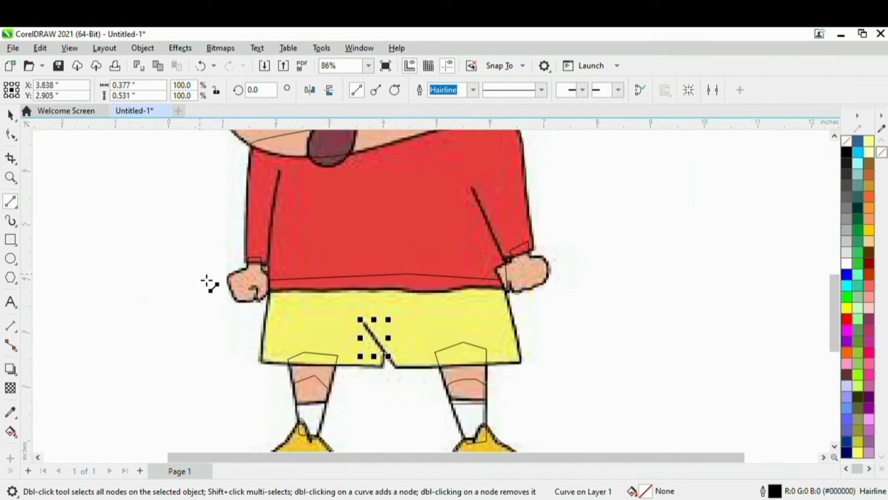
# Draw a short diagonal 2-point line over the finger crease in the left hand, ending at the notch in the hand's lower outline.
pyautogui.scroll(6, 217, 284)
pyautogui.moveTo(246, 277); pyautogui.dragTo(288, 336)
pyautogui.press('F10')
pyautogui.scroll(1, 255, 300)
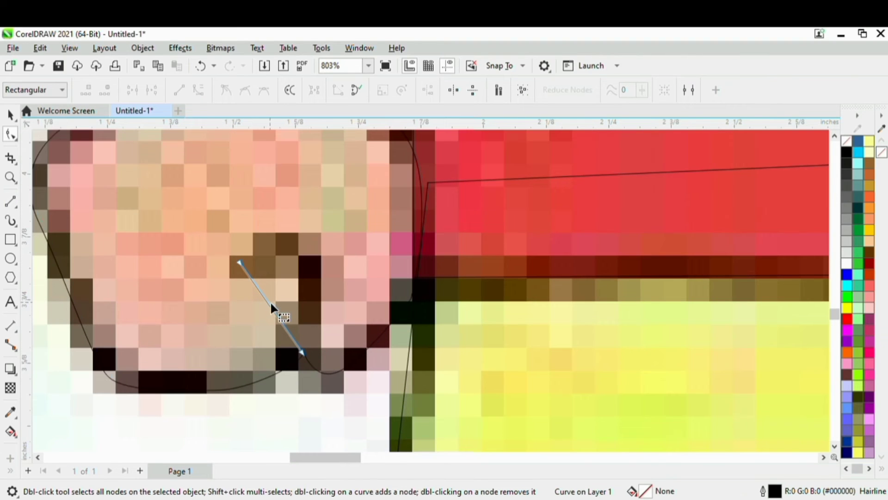
# Convert the left hand's finger crease line to a curve, bend it into a hook and align its lower node with the hand outline.
pyautogui.click(270, 300)
pyautogui.click(271, 309)
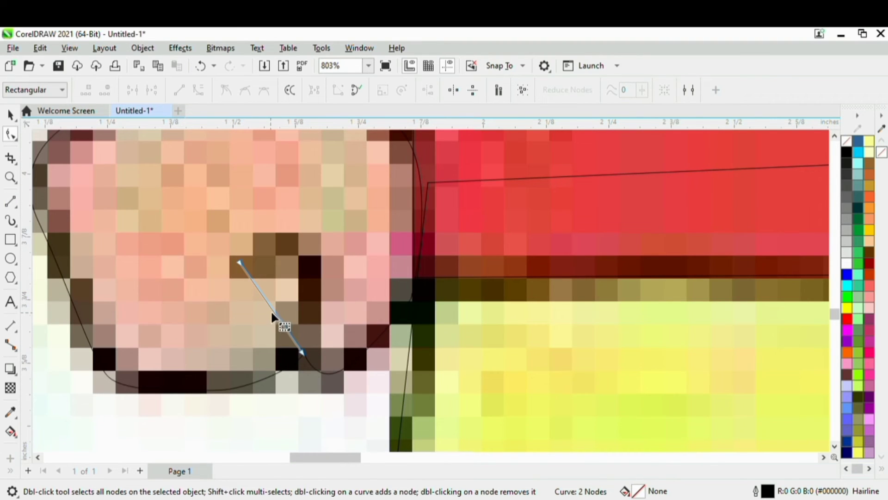
pyautogui.click(198, 91)
pyautogui.moveTo(261, 289); pyautogui.dragTo(324, 190)
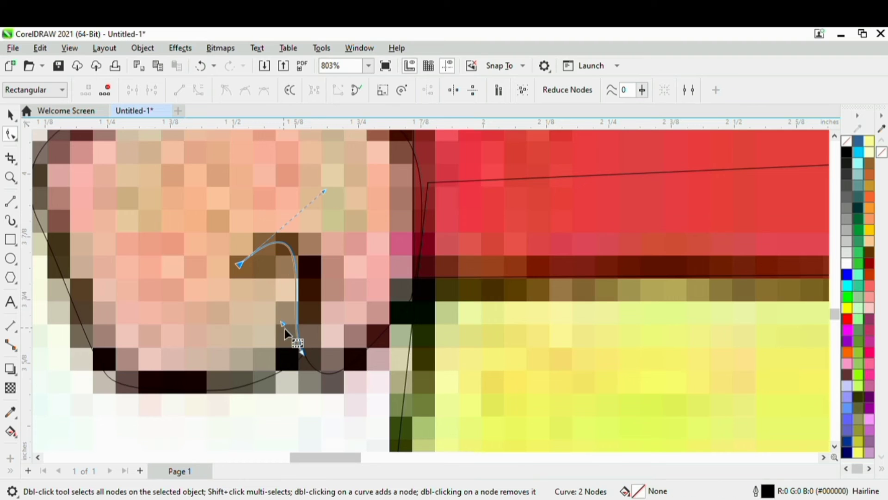
pyautogui.moveTo(282, 326); pyautogui.dragTo(322, 290)
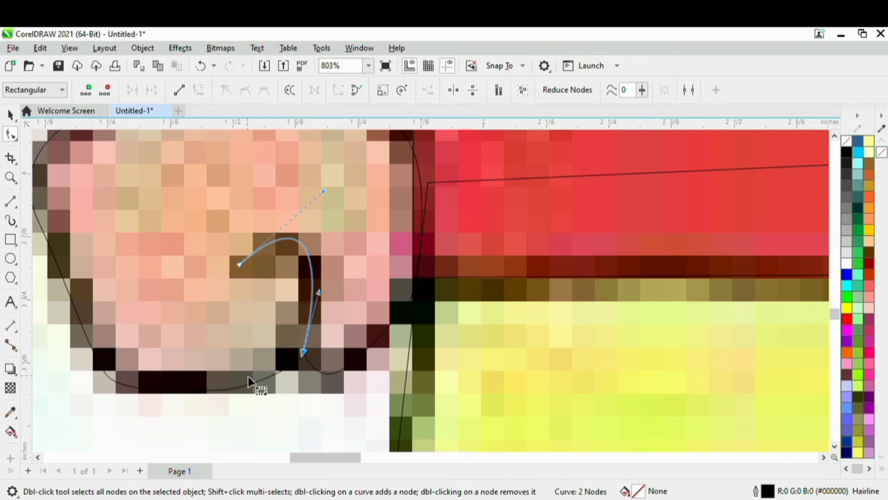
pyautogui.scroll(4, 304, 353)
pyautogui.moveTo(309, 348); pyautogui.dragTo(323, 357)
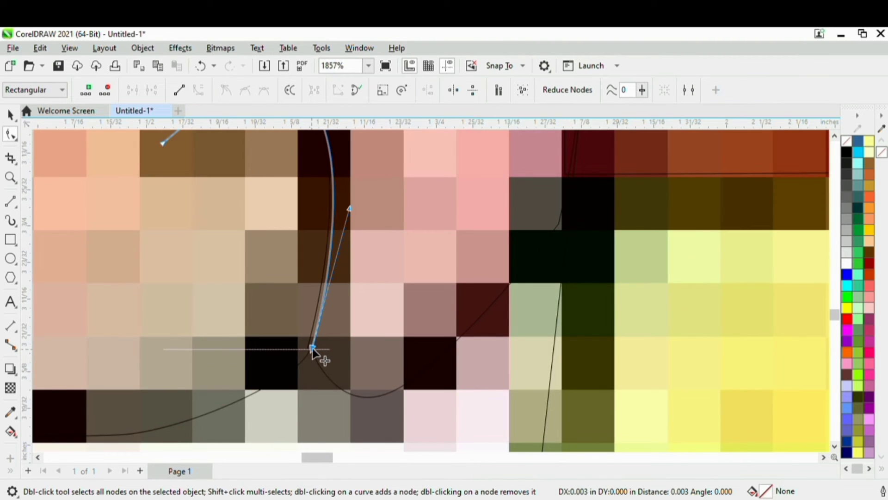
pyautogui.scroll(-8, 328, 338)
pyautogui.scroll(-10, 312, 252)
# Draw a near-vertical line about 0.16 in tall for the right hand's finger crease and align its lower end node with the hand outline.
pyautogui.scroll(7, 456, 264)
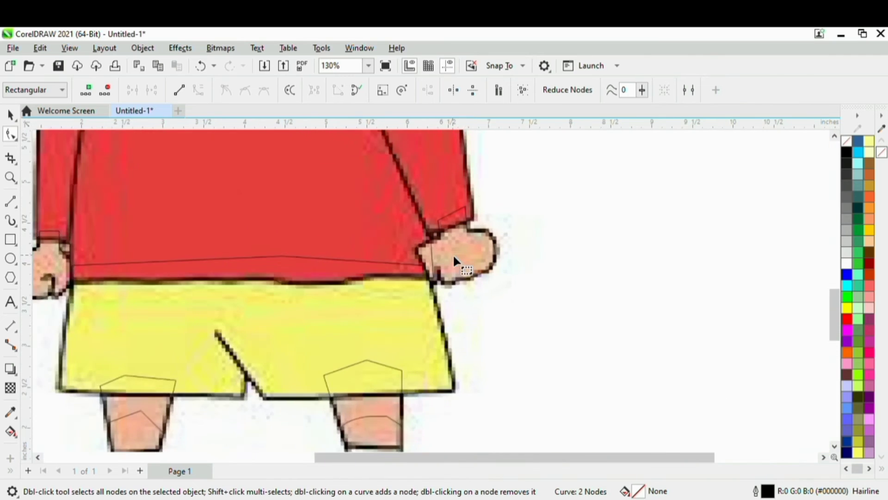
pyautogui.click(14, 205)
pyautogui.scroll(7, 442, 289)
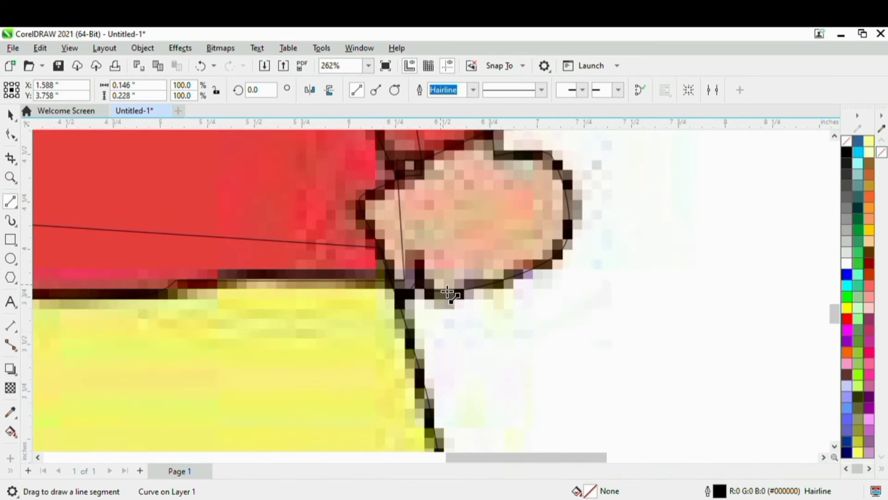
pyautogui.moveTo(418, 276); pyautogui.dragTo(405, 210)
pyautogui.scroll(3, 439, 290)
pyautogui.scroll(4, 442, 283)
pyautogui.press('F10')
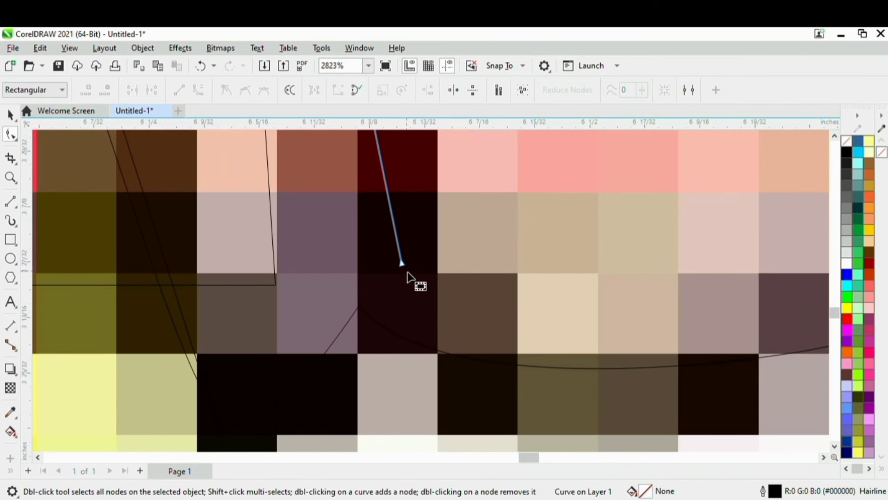
pyautogui.moveTo(402, 262); pyautogui.dragTo(363, 312)
pyautogui.scroll(2, 363, 312)
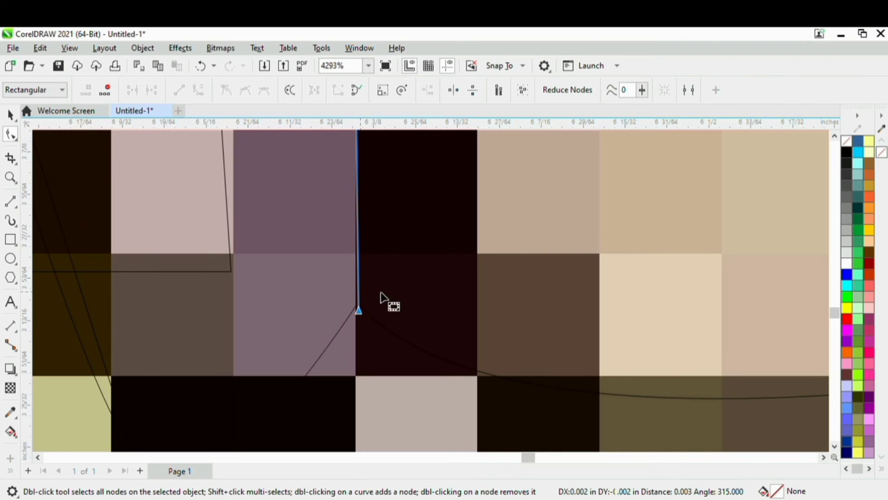
# Draw a short 2-point line about 0.03 by 0.09 in extending the pointed hair tip down beside the ear.
pyautogui.scroll(-10, 380, 292)
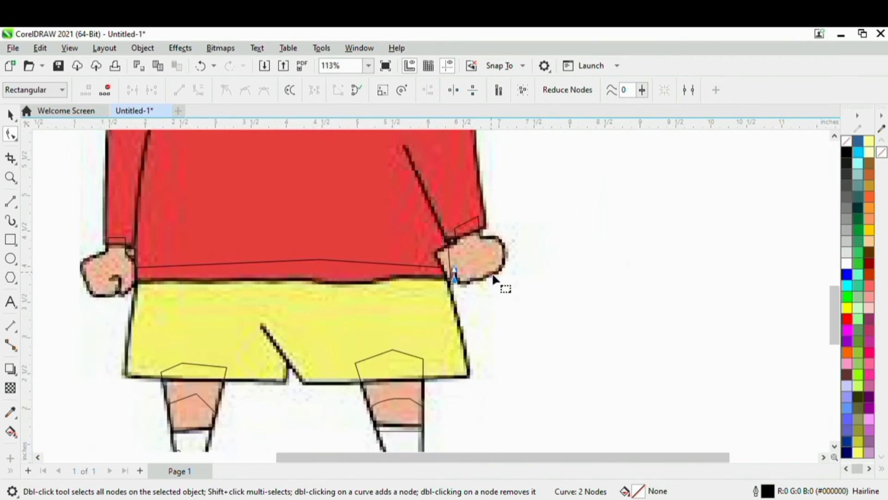
pyautogui.scroll(-3, 494, 278)
pyautogui.scroll(1, 375, 304)
pyautogui.scroll(-1, 375, 304)
pyautogui.scroll(1, 377, 301)
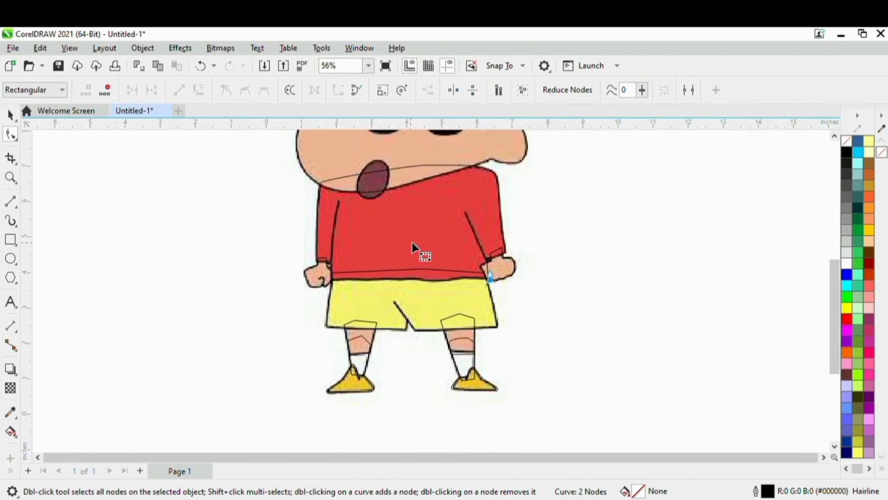
pyautogui.scroll(-1, 419, 222)
pyautogui.scroll(2, 427, 179)
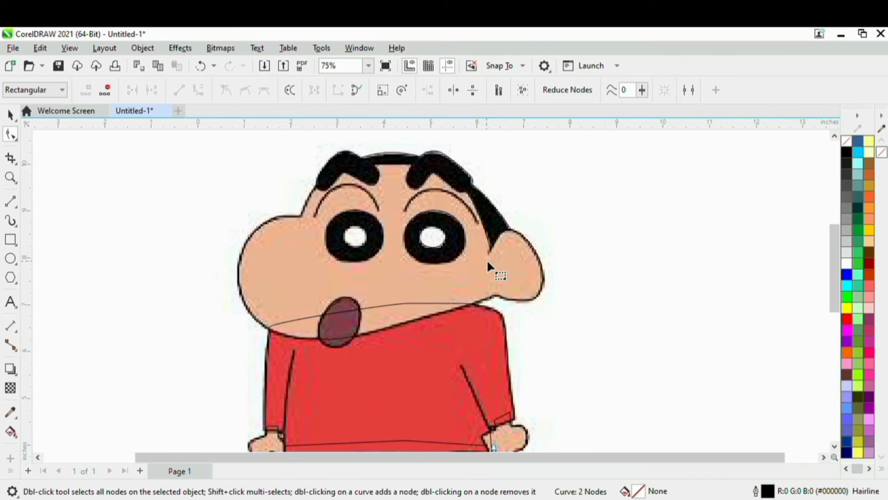
pyautogui.scroll(4, 488, 262)
pyautogui.click(11, 202)
pyautogui.scroll(1, 512, 262)
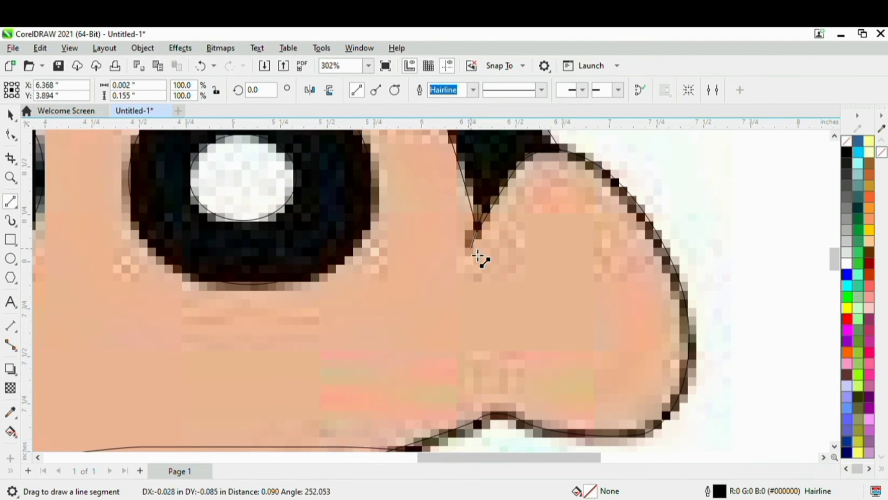
# Select all the traced objects and move them off the bitmap into the empty area to its left.
pyautogui.press('space')
pyautogui.scroll(-10, 467, 268)
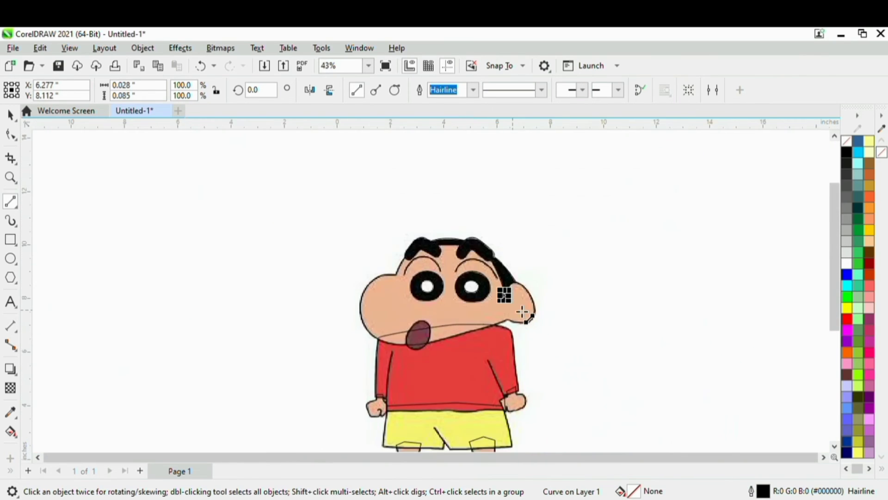
pyautogui.moveTo(603, 374); pyautogui.dragTo(603, 374)
pyautogui.moveTo(547, 313)
pyautogui.mouseDown()
pyautogui.moveTo(294, 311)
pyautogui.moveTo(347, 311)
pyautogui.mouseUp()
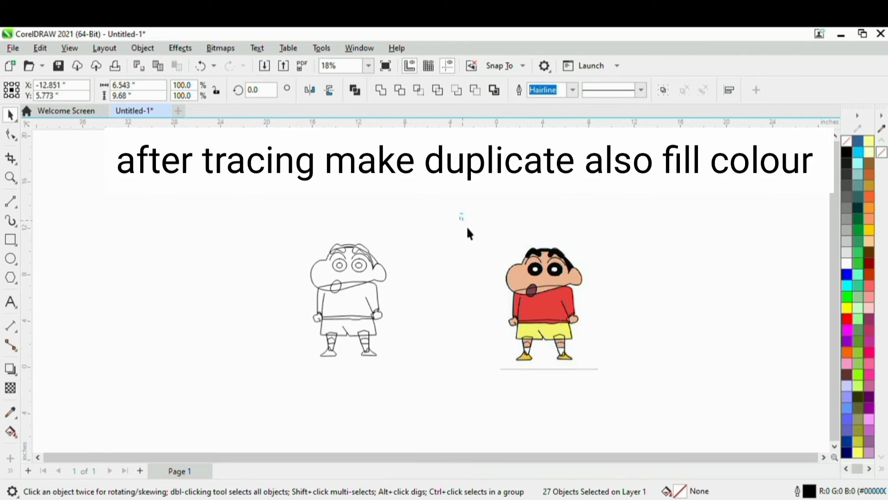
# Duplicate the selected tracing and move the copy to the bitmap's right side, to about X 13.93 in and Y 5.44 in.
pyautogui.moveTo(468, 234); pyautogui.dragTo(644, 430)
pyautogui.press('Right')
pyautogui.press('Right')
pyautogui.press('Right')
pyautogui.press('Right')
pyautogui.press('Right')
pyautogui.press('Right')
pyautogui.press('Right')
pyautogui.press('Right')
pyautogui.press('Right')
pyautogui.press('Right')
pyautogui.press('Right')
pyautogui.press('Right')
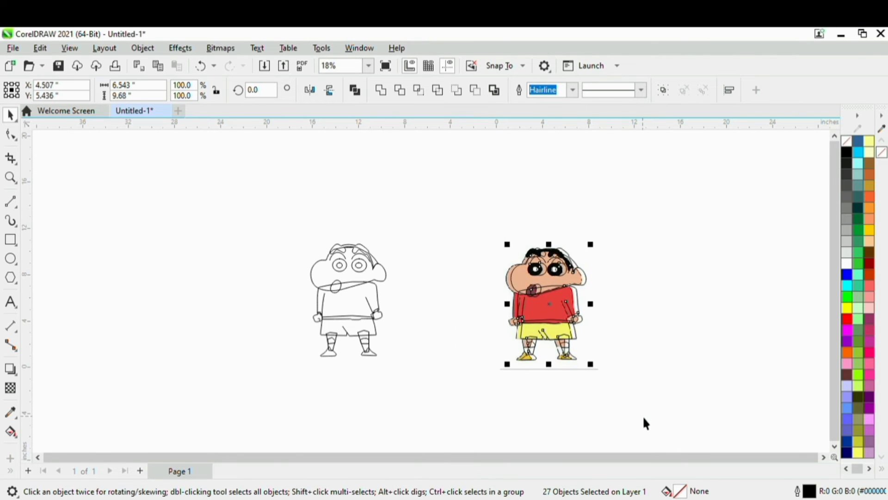
pyautogui.press('Right')
pyautogui.press('Right')
pyautogui.press('Right')
pyautogui.press('Right')
pyautogui.press('Right')
pyautogui.press('Right')
pyautogui.press('Right')
pyautogui.press('Right')
pyautogui.press('Right')
pyautogui.press('Right')
pyautogui.press('Right')
pyautogui.press('Right')
pyautogui.press('Right')
pyautogui.press('Right')
pyautogui.press('Right')
pyautogui.press('Right')
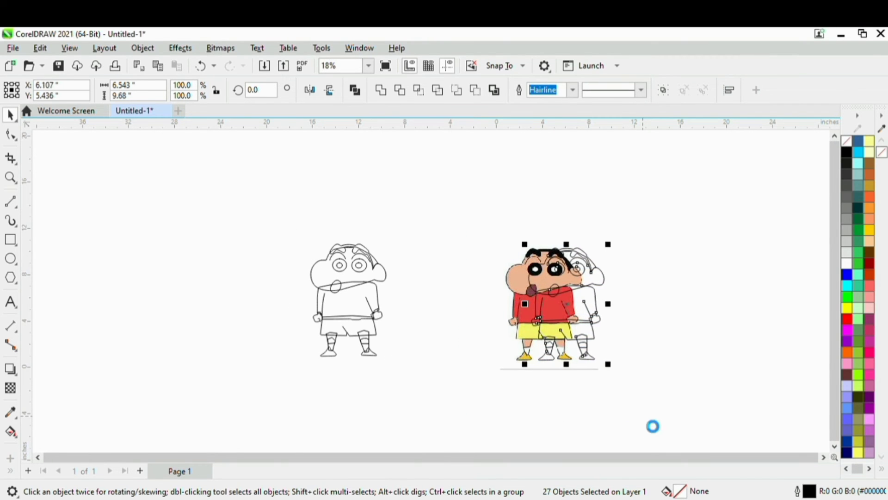
pyautogui.press('Right')
pyautogui.press('Right')
pyautogui.press('Right')
pyautogui.press('Right')
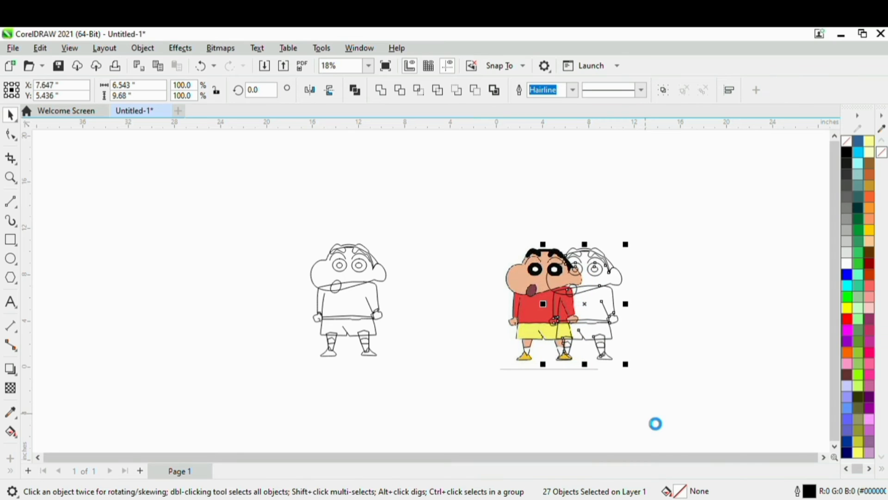
pyautogui.press('Right')
pyautogui.press('Right')
pyautogui.press('Right')
pyautogui.press('Right')
pyautogui.press('Right')
pyautogui.press('Right')
pyautogui.press('Right')
pyautogui.press('Right')
pyautogui.press('Right')
pyautogui.press('Right')
pyautogui.press('Right')
pyautogui.press('Right')
pyautogui.press('Right')
pyautogui.press('Right')
pyautogui.press('Right')
pyautogui.press('Right')
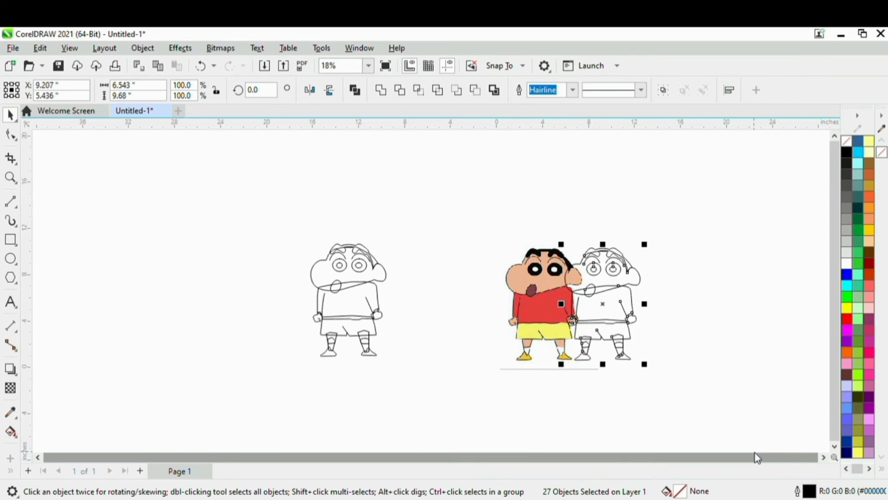
pyautogui.press('Right')
pyautogui.press('Right')
pyautogui.press('Right')
pyautogui.press('Right')
pyautogui.press('Right')
pyautogui.press('Right')
pyautogui.press('Right')
pyautogui.press('Right')
pyautogui.press('Right')
pyautogui.press('Right')
pyautogui.press('Right')
pyautogui.press('Right')
pyautogui.press('Right')
pyautogui.press('Right')
pyautogui.press('Right')
pyautogui.press('Right')
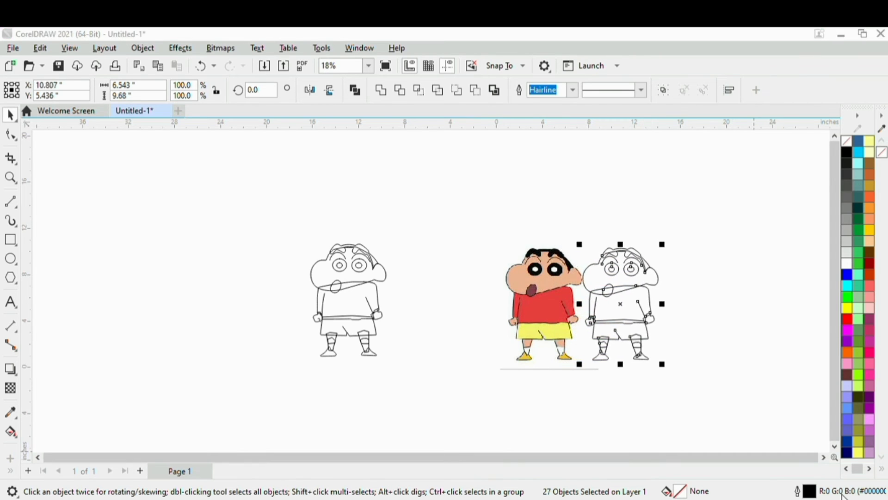
pyautogui.press('Right')
pyautogui.press('Right')
pyautogui.press('Right')
pyautogui.press('Right')
pyautogui.press('Right')
pyautogui.press('Right')
pyautogui.press('Right')
pyautogui.press('Right')
pyautogui.press('Right')
pyautogui.press('Right')
pyautogui.press('Right')
pyautogui.press('Right')
pyautogui.press('Right')
pyautogui.press('Right')
pyautogui.press('Right')
pyautogui.press('Right')
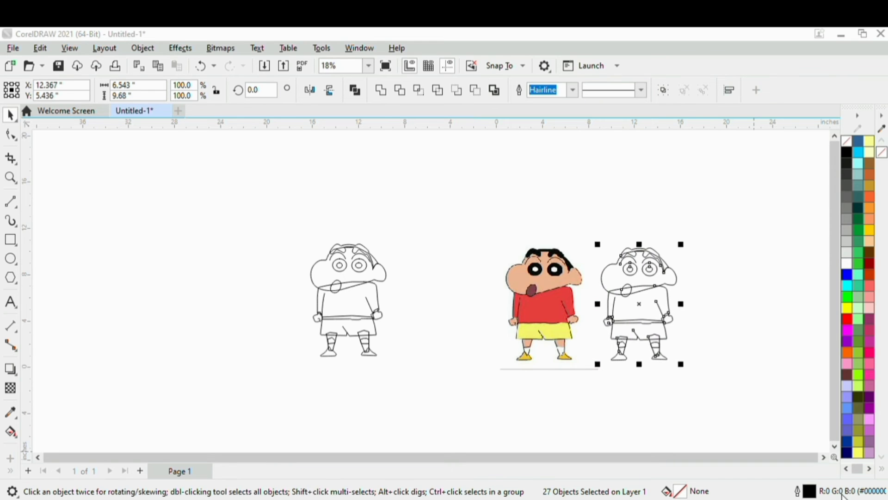
pyautogui.press('Right')
pyautogui.press('Right')
pyautogui.press('Right')
pyautogui.press('Right')
pyautogui.press('Right')
pyautogui.press('Right')
pyautogui.press('Right')
pyautogui.press('Right')
pyautogui.press('Right')
pyautogui.press('Right')
pyautogui.press('Right')
pyautogui.press('Right')
pyautogui.press('Right')
pyautogui.press('Right')
pyautogui.press('Right')
pyautogui.press('Right')
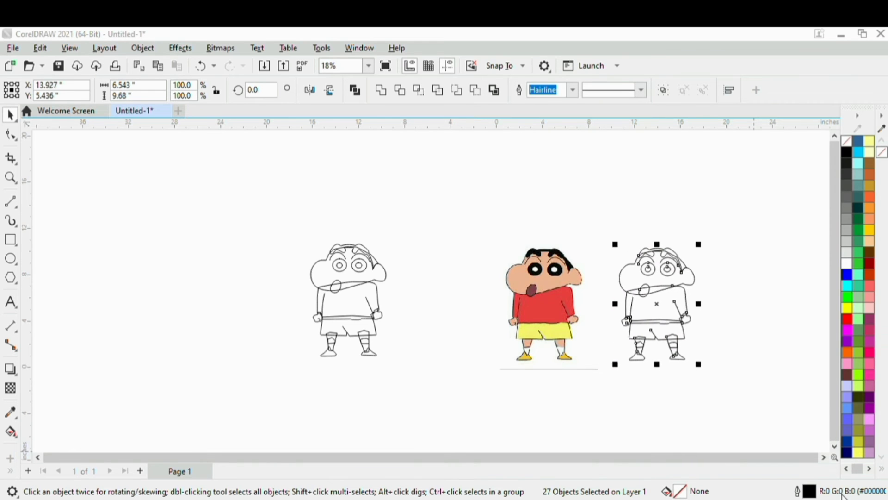
# Fill both outer eye circles of the tracing copy with the near-black sampled from the bitmap's eye.
pyautogui.press('Escape')
pyautogui.scroll(4, 648, 270)
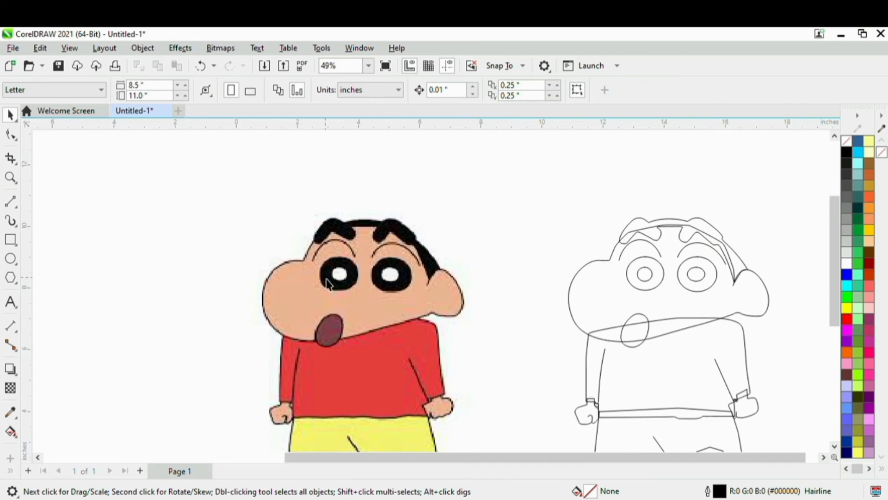
pyautogui.scroll(-2, 773, 270)
pyautogui.click(542, 200)
pyautogui.keyDown('shift'); pyautogui.click(615, 203); pyautogui.keyUp('shift')
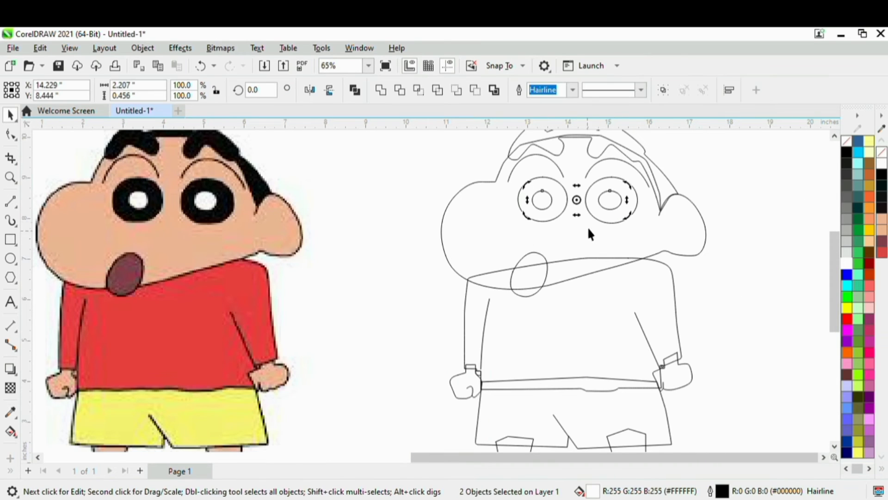
pyautogui.click(546, 192)
pyautogui.press('i')
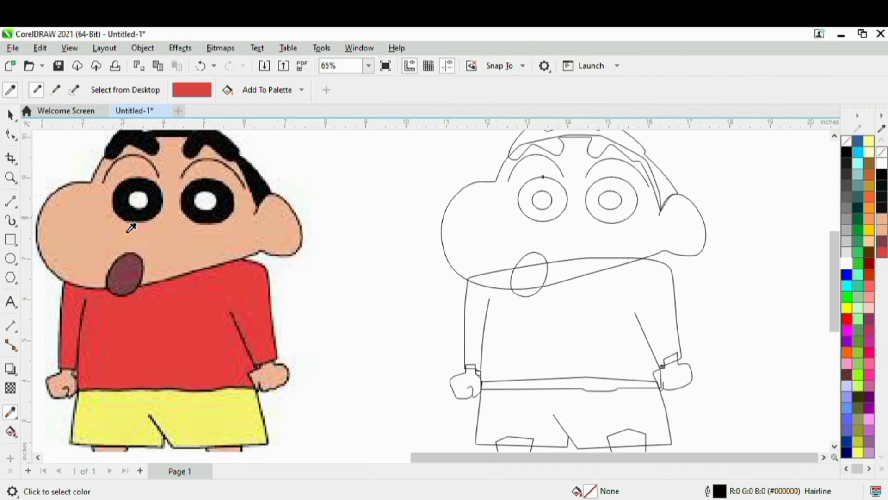
pyautogui.click(132, 219)
pyautogui.scroll(2, 605, 195)
pyautogui.scroll(1, 620, 194)
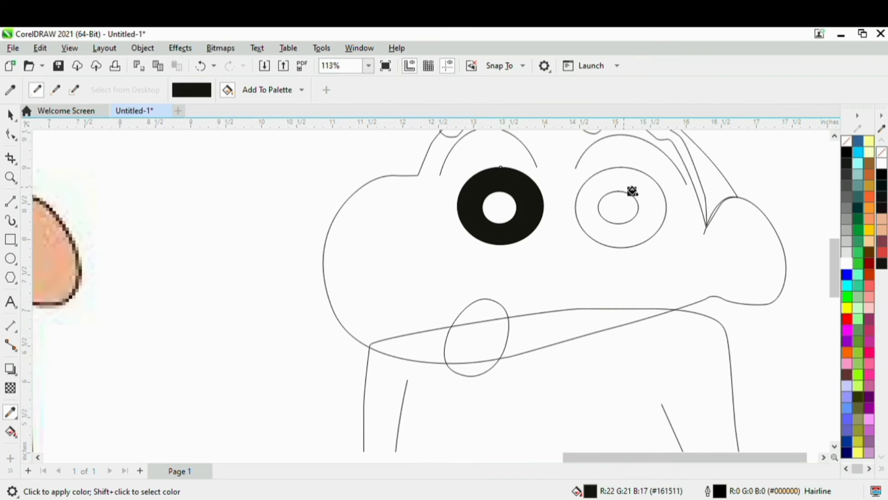
pyautogui.click(627, 203)
# Sample the black of the bitmap's eyebrow and apply it to the copy's hair and eyebrow shapes.
pyautogui.scroll(-3, 573, 224)
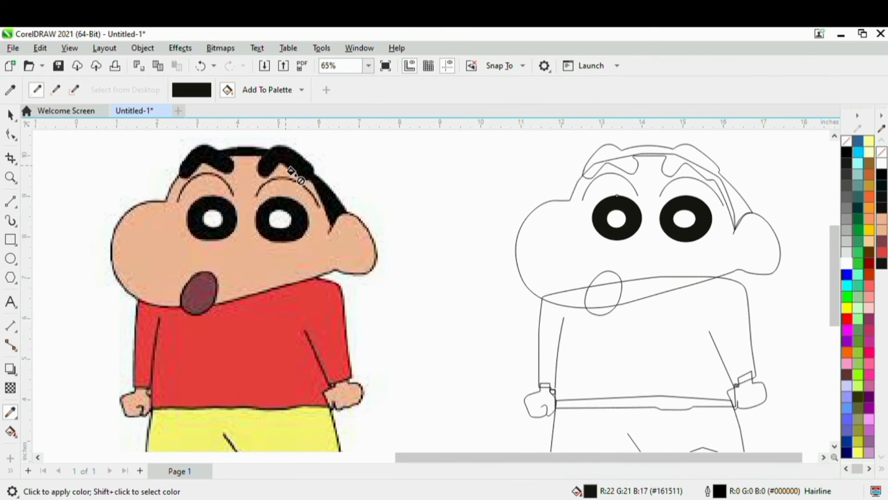
pyautogui.keyDown('shift'); pyautogui.click(293, 173); pyautogui.keyUp('shift')
pyautogui.scroll(3, 516, 176)
pyautogui.click(702, 159)
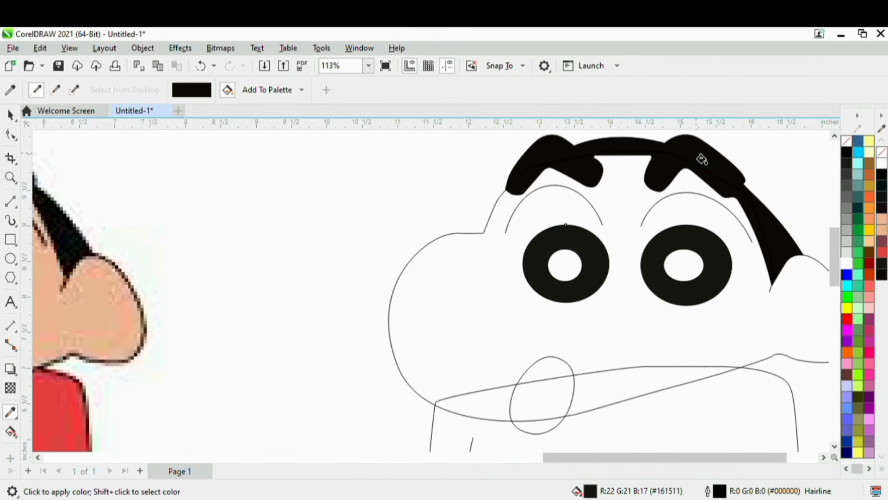
# Fill the copy's face outline with the skin tone sampled from the bitmap's cheek.
pyautogui.scroll(-4, 601, 194)
pyautogui.scroll(2, 359, 224)
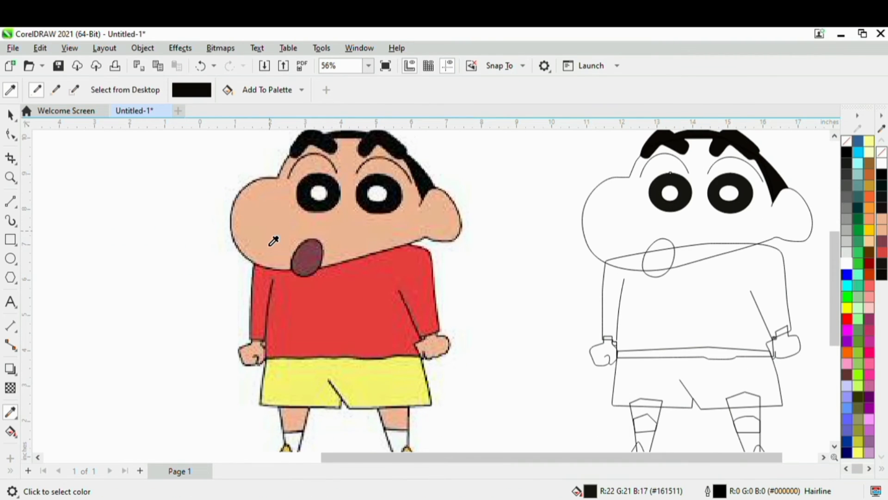
pyautogui.scroll(2, 583, 220)
pyautogui.click(585, 221)
pyautogui.scroll(-3, 592, 224)
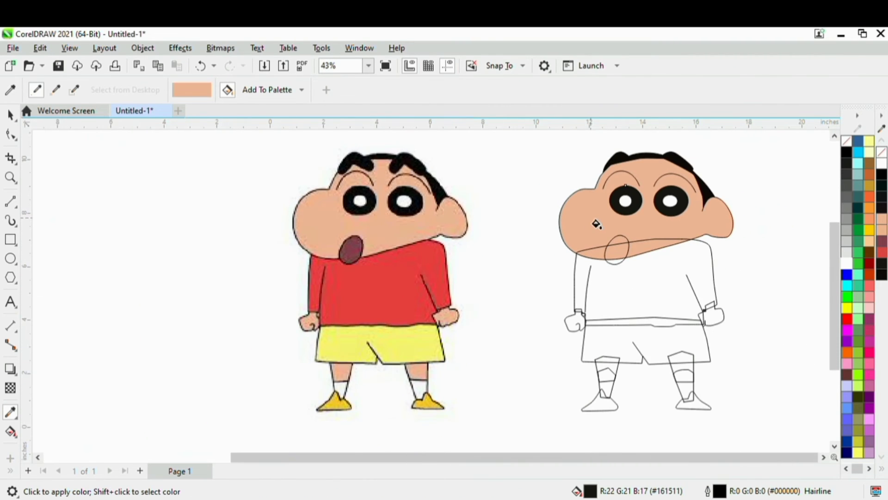
# Fill the copy's mouth ellipse with the dark maroon sampled from the bitmap's mouth.
pyautogui.scroll(2, 601, 222)
pyautogui.scroll(-2, 620, 234)
pyautogui.scroll(2, 311, 257)
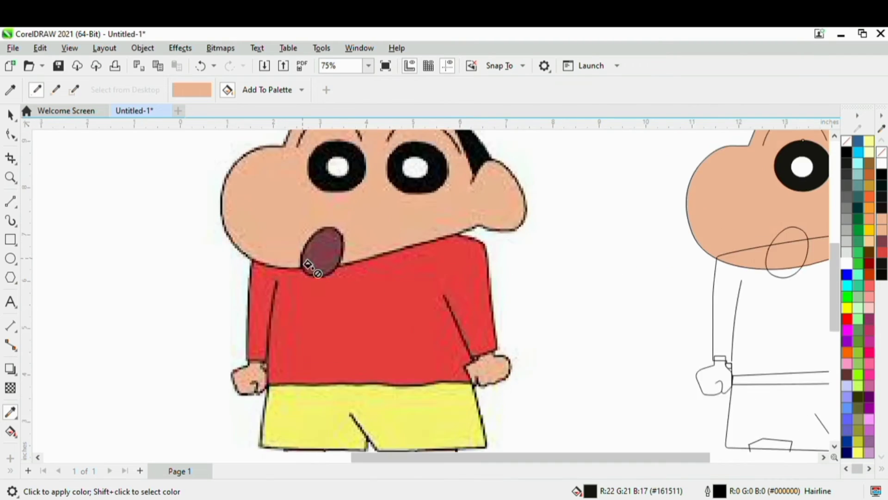
pyautogui.scroll(1, 333, 254)
pyautogui.keyDown('shift'); pyautogui.click(333, 254); pyautogui.keyUp('shift')
pyautogui.scroll(-2, 341, 246)
pyautogui.scroll(-2, 595, 248)
pyautogui.scroll(3, 551, 232)
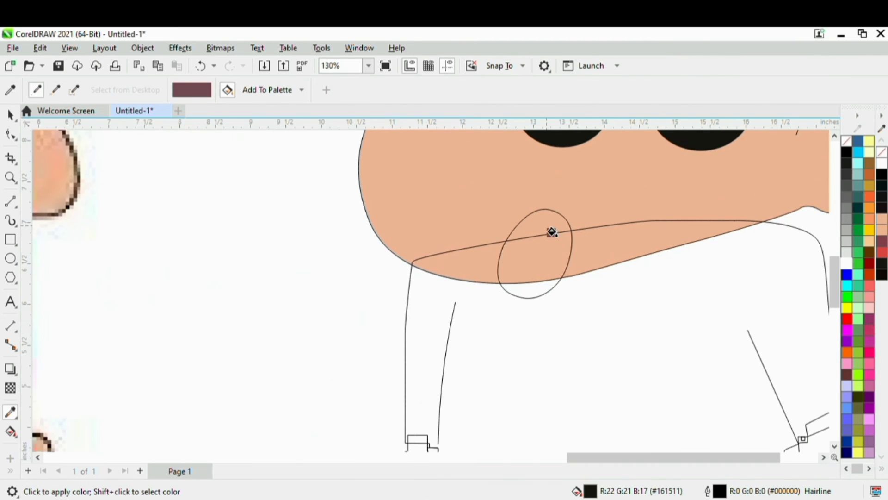
pyautogui.click(551, 230)
# Fill the copy's shirt outline with the red sampled from the bitmap's shirt.
pyautogui.scroll(-3, 559, 235)
pyautogui.scroll(1, 560, 235)
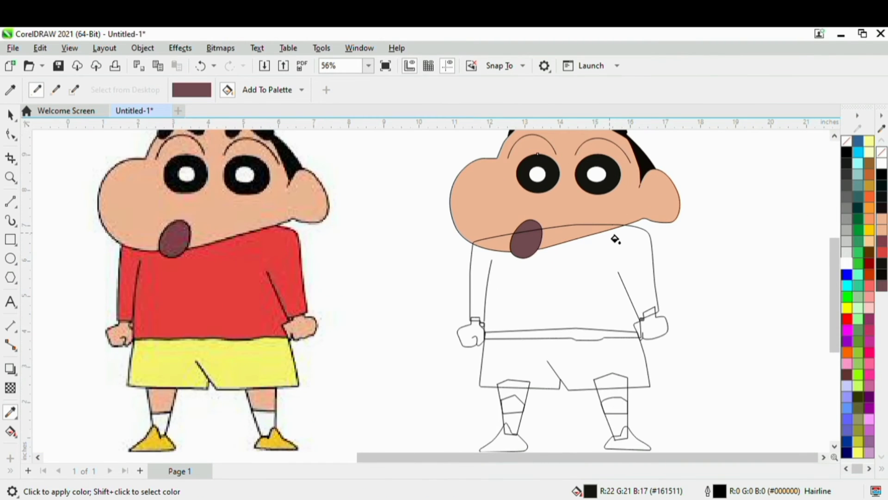
pyautogui.scroll(-1, 387, 293)
pyautogui.keyDown('shift'); pyautogui.click(253, 258); pyautogui.keyUp('shift')
pyautogui.scroll(1, 630, 289)
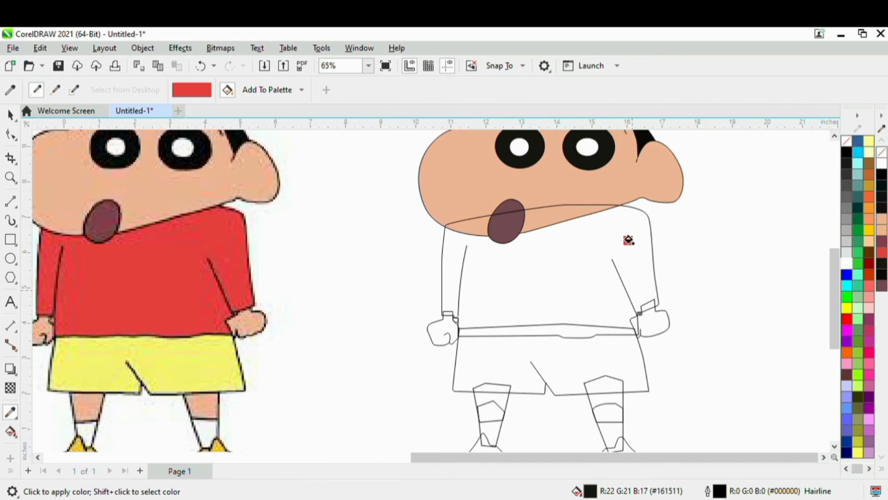
pyautogui.click(629, 239)
pyautogui.scroll(1, 592, 258)
pyautogui.scroll(-1, 592, 258)
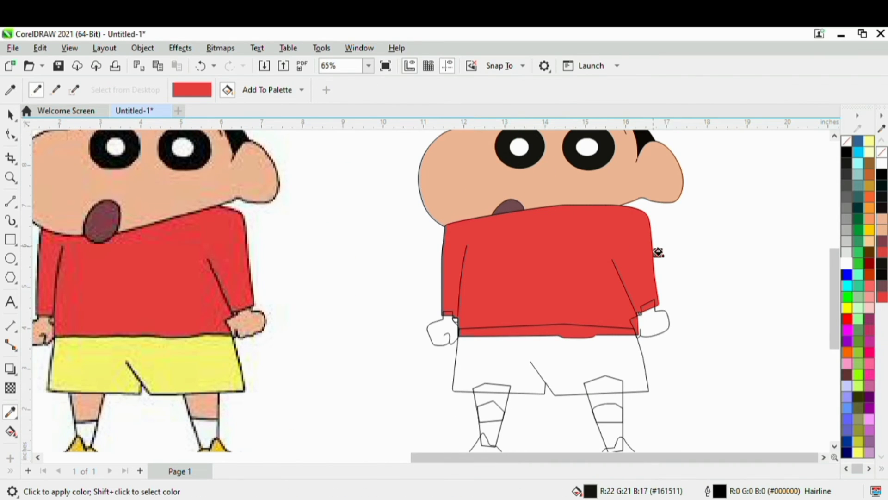
# Select all the head objects of the coloured copy and bring them in front of the red shirt.
pyautogui.press('space')
pyautogui.scroll(-3, 746, 193)
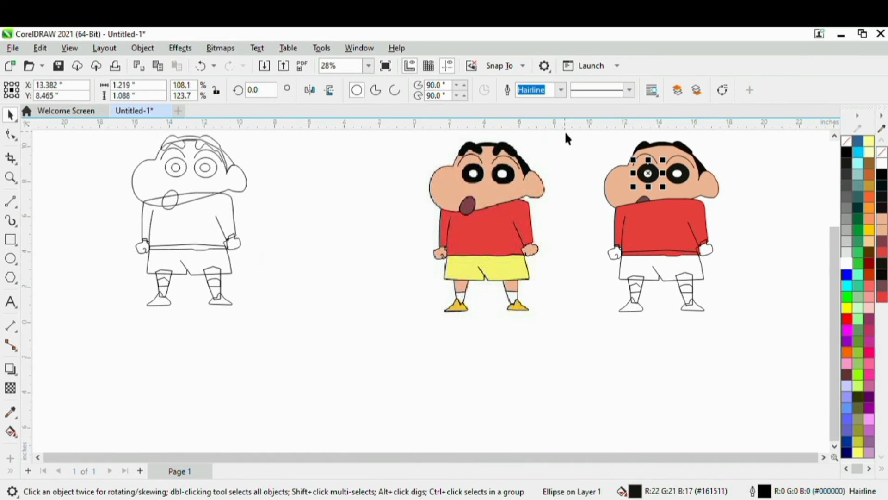
pyautogui.moveTo(564, 130)
pyautogui.mouseDown()
pyautogui.moveTo(758, 218)
pyautogui.moveTo(757, 230)
pyautogui.mouseUp()
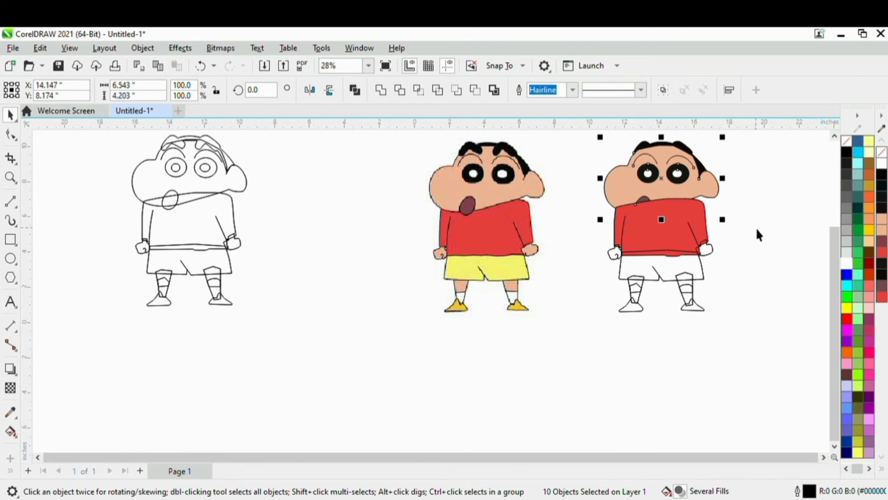
pyautogui.scroll(2, 731, 198)
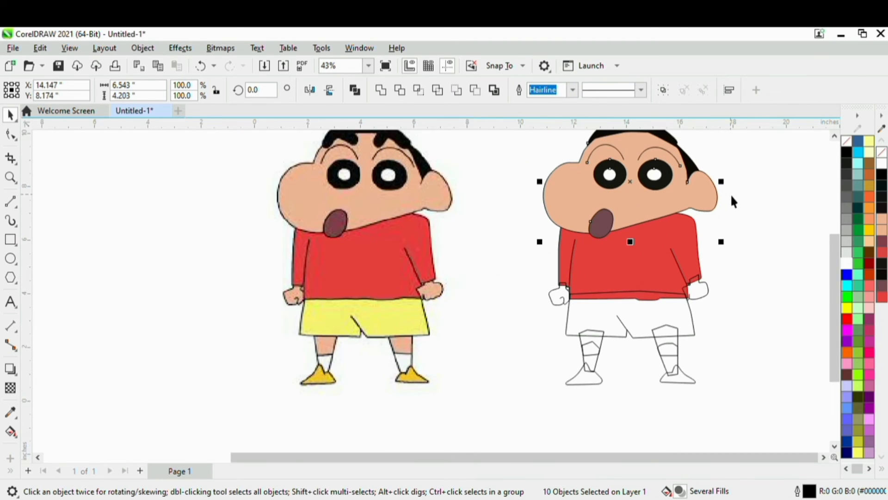
# Fill the copy's shorts with the yellow sampled from the bitmap's shorts.
pyautogui.press('space')
pyautogui.click(387, 332)
pyautogui.scroll(3, 651, 312)
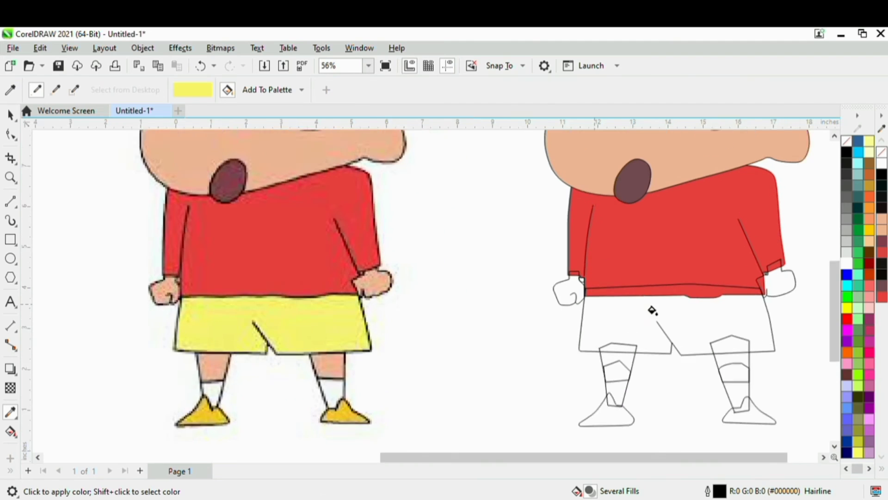
pyautogui.click(636, 318)
pyautogui.scroll(-1, 574, 328)
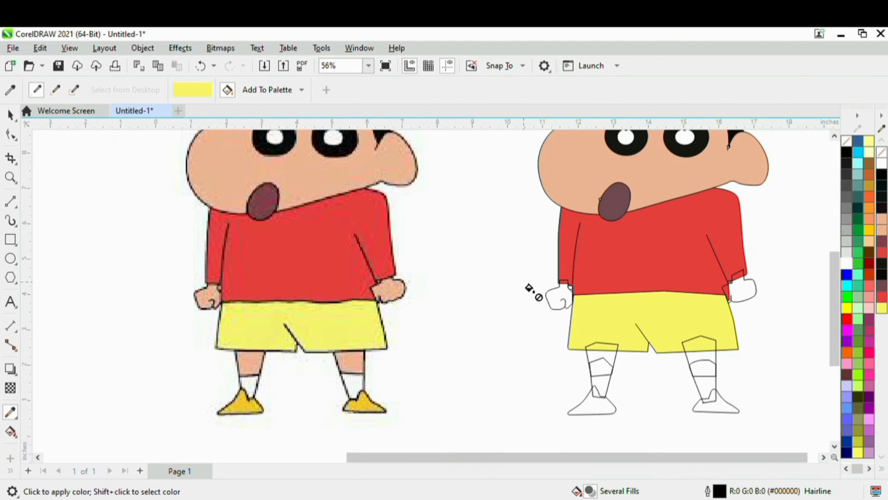
# Fill the upper part of the copy's left leg with the pinkish skin tone sampled from the bitmap's left leg.
pyautogui.scroll(3, 682, 309)
pyautogui.scroll(-3, 682, 309)
pyautogui.scroll(2, 255, 367)
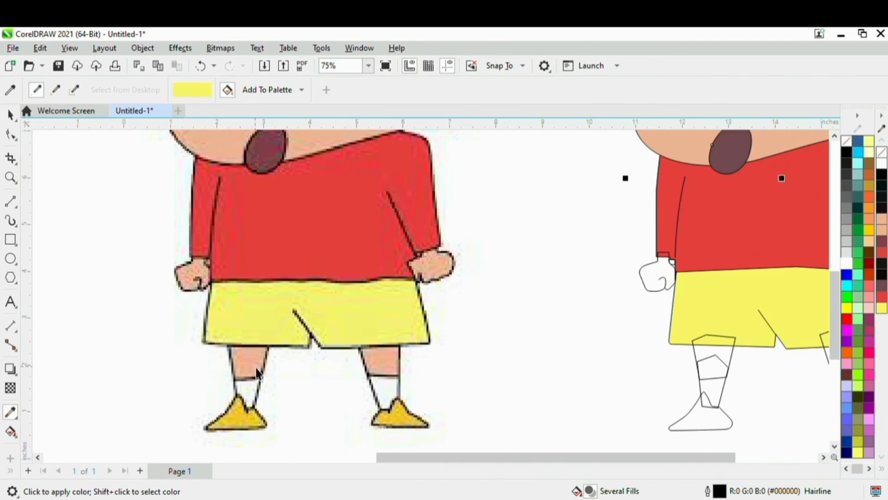
pyautogui.click(257, 373)
pyautogui.scroll(-1, 604, 356)
pyautogui.scroll(2, 620, 363)
pyautogui.click(617, 363)
pyautogui.scroll(-1, 570, 346)
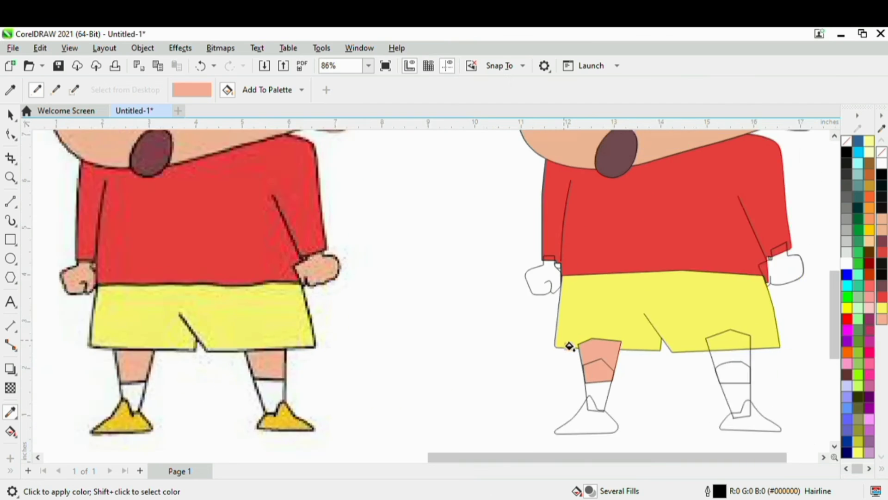
# Fill the copy's left sock with the off-white sampled from the bitmap's left sock.
pyautogui.scroll(-2, 569, 346)
pyautogui.scroll(3, 241, 381)
pyautogui.press('space')
pyautogui.press('space')
pyautogui.click(241, 394)
pyautogui.scroll(-4, 248, 383)
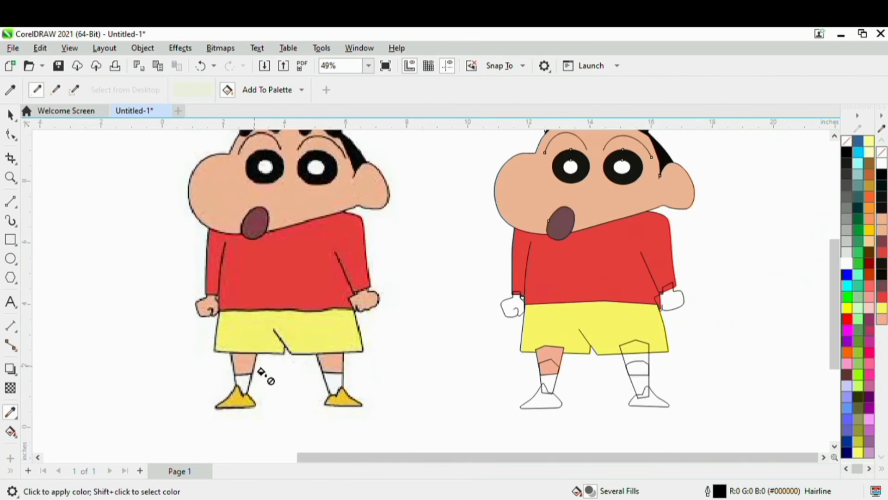
pyautogui.scroll(-1, 499, 391)
pyautogui.scroll(5, 473, 376)
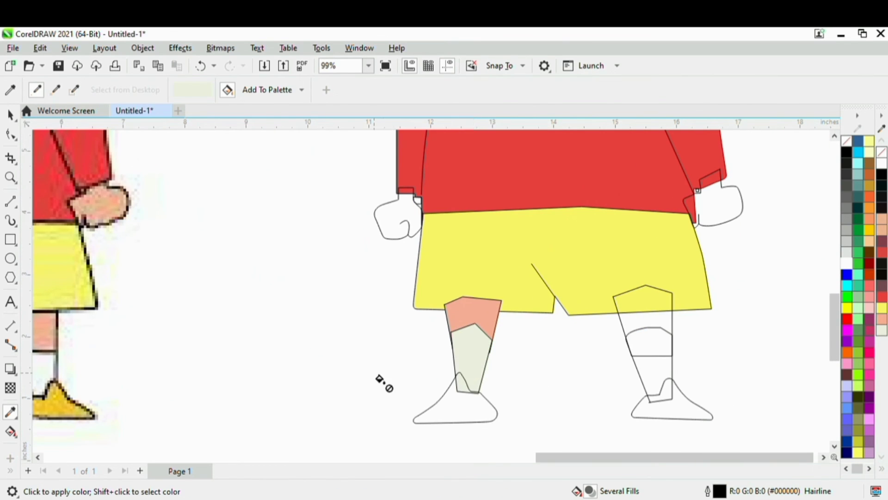
# Fill the upper part of the copy's right leg with the skin tone sampled from the bitmap's right leg.
pyautogui.scroll(-5, 199, 389)
pyautogui.scroll(4, 344, 356)
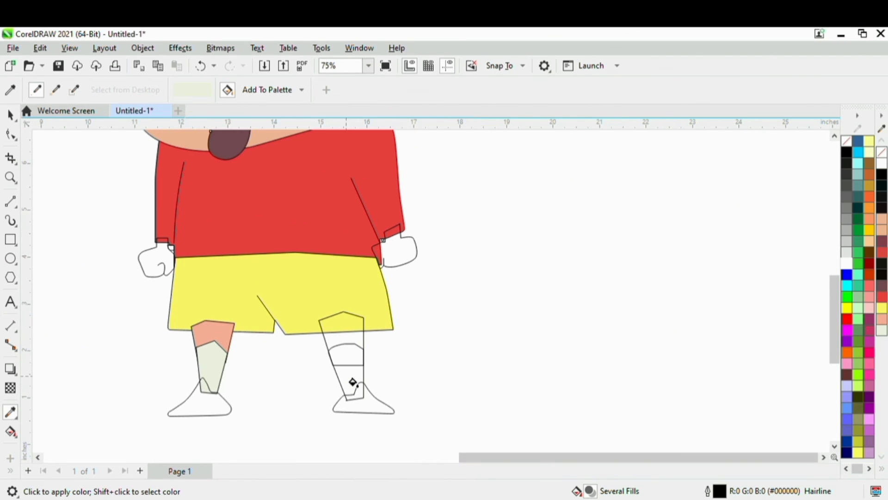
pyautogui.scroll(-4, 357, 380)
pyautogui.scroll(4, 182, 351)
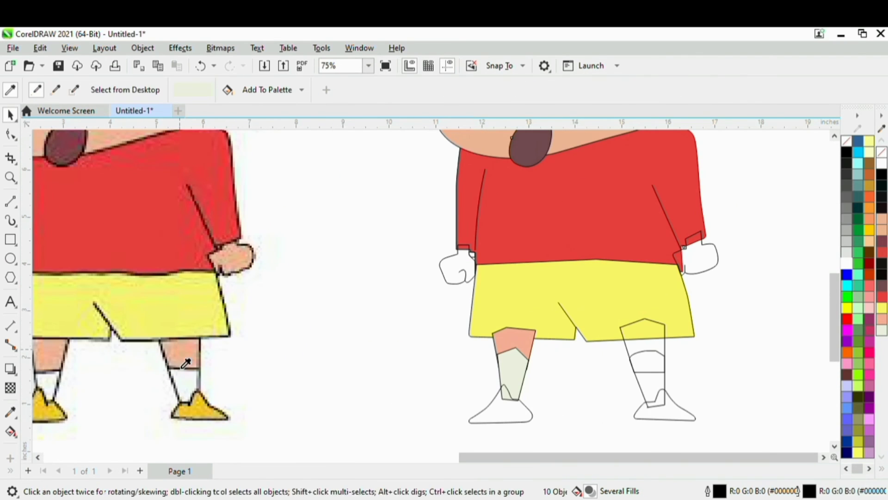
pyautogui.keyDown('shift'); pyautogui.click(182, 351); pyautogui.keyUp('shift')
pyautogui.scroll(-1, 666, 353)
pyautogui.scroll(2, 666, 353)
pyautogui.click(666, 353)
pyautogui.scroll(-4, 680, 362)
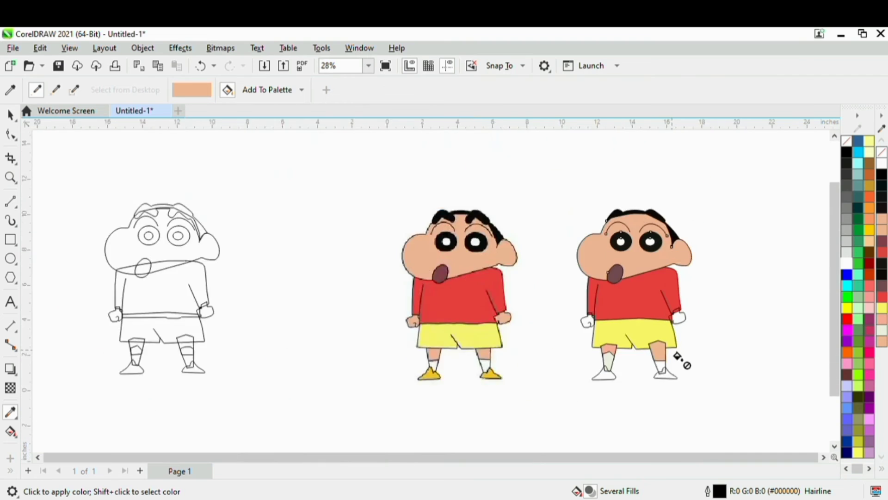
# Fill both of the copy's shoes with the golden yellow sampled from the bitmap's right shoe.
pyautogui.scroll(5, 162, 357)
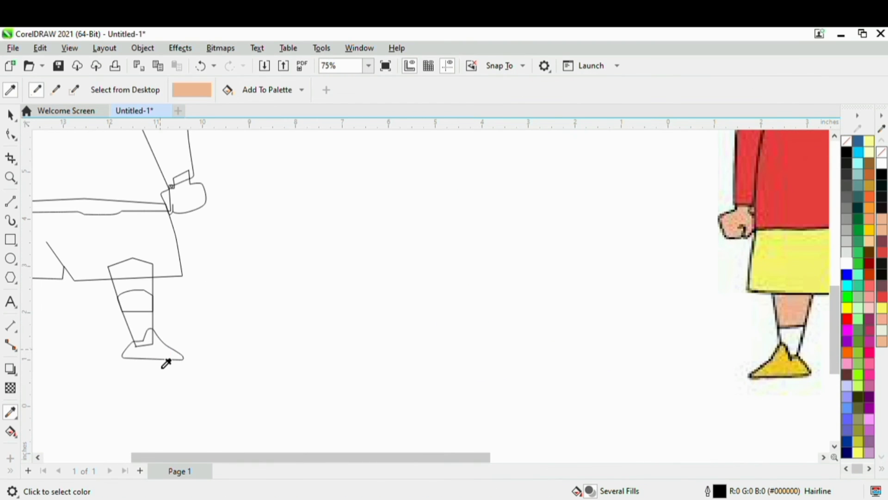
pyautogui.scroll(-3, 277, 332)
pyautogui.scroll(3, 529, 366)
pyautogui.keyDown('shift'); pyautogui.click(523, 340); pyautogui.keyUp('shift')
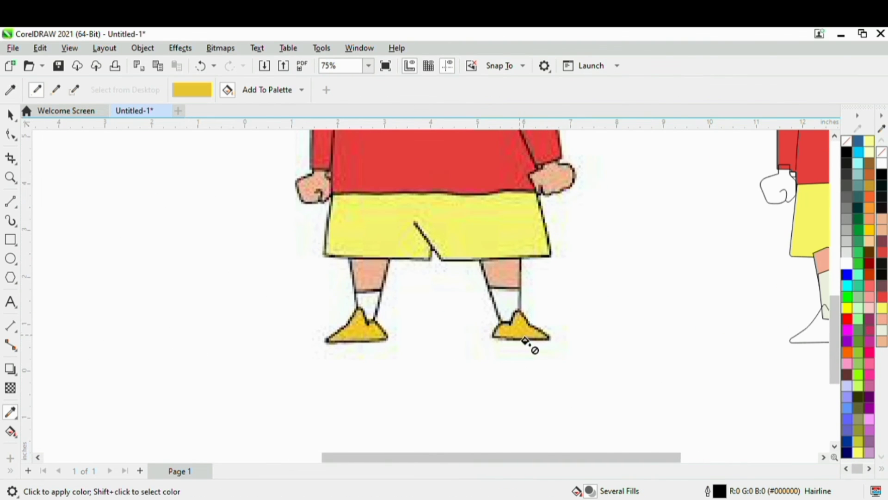
pyautogui.scroll(-5, 524, 341)
pyautogui.scroll(5, 728, 349)
pyautogui.scroll(3, 481, 351)
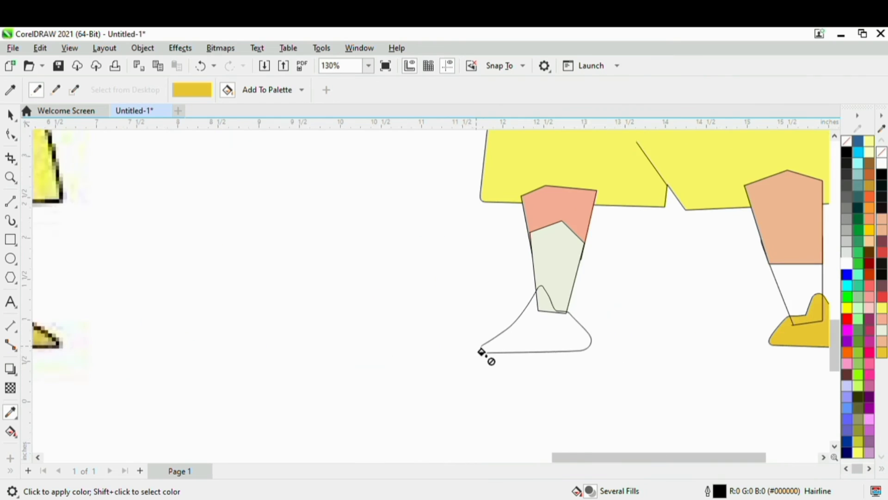
pyautogui.scroll(-1, 490, 350)
pyautogui.click(564, 341)
pyautogui.scroll(-6, 554, 338)
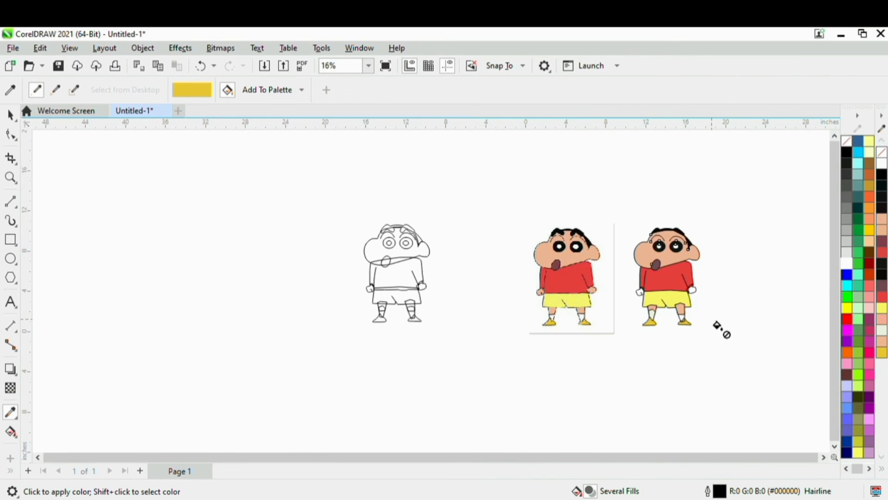
pyautogui.scroll(4, 716, 325)
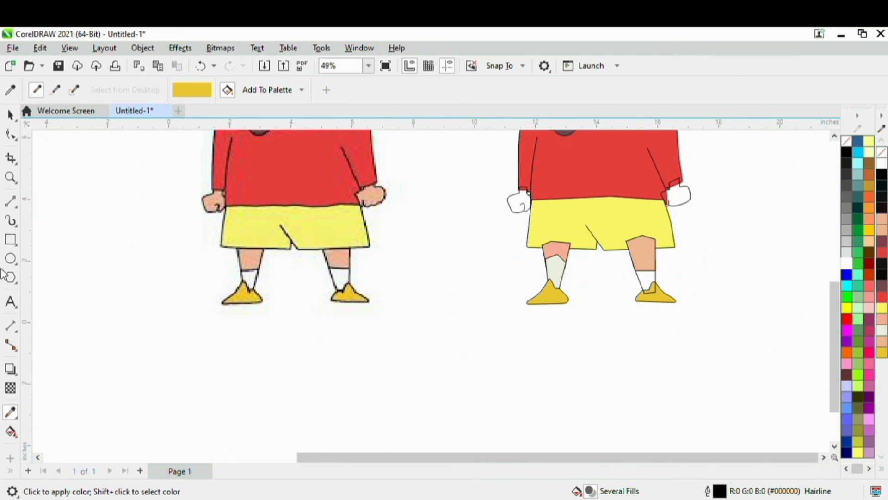
# Reorder the right leg's parts so the shoe overlaps the sock, the shorts overlap the skin, and the skin overlaps the sock.
pyautogui.press('space')
pyautogui.click(671, 304)
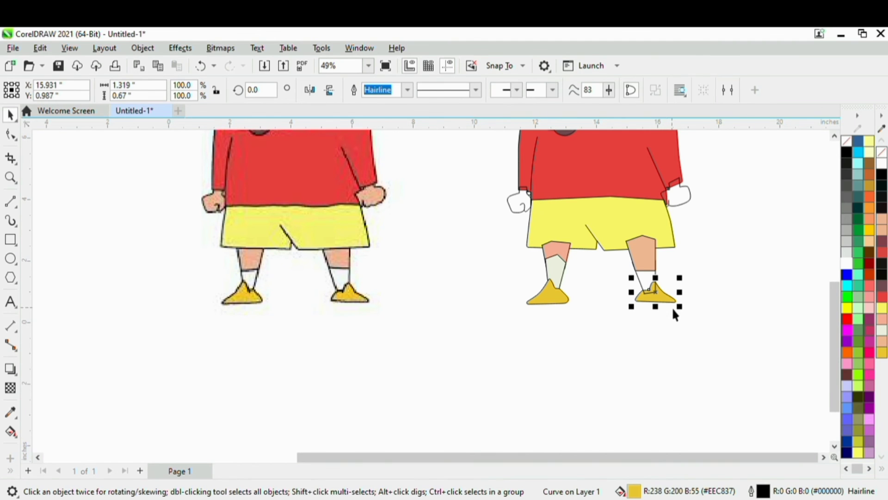
pyautogui.scroll(2, 649, 274)
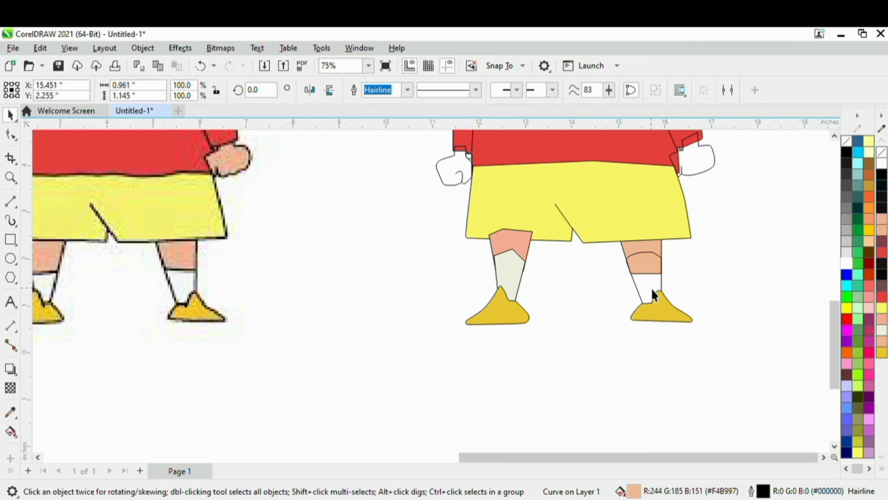
pyautogui.scroll(2, 678, 319)
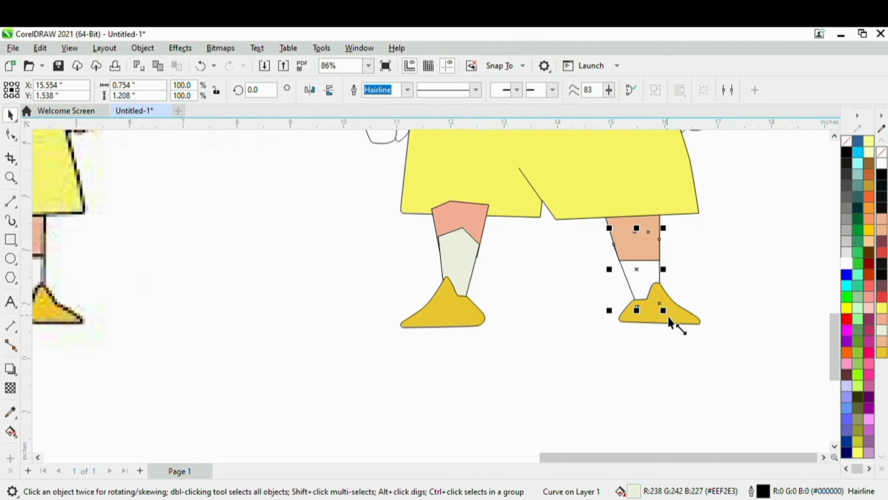
# Examine up close how the skin and sock outlines meet on both of the copy's legs.
pyautogui.click(653, 341)
pyautogui.scroll(5, 654, 341)
pyautogui.scroll(2, 581, 235)
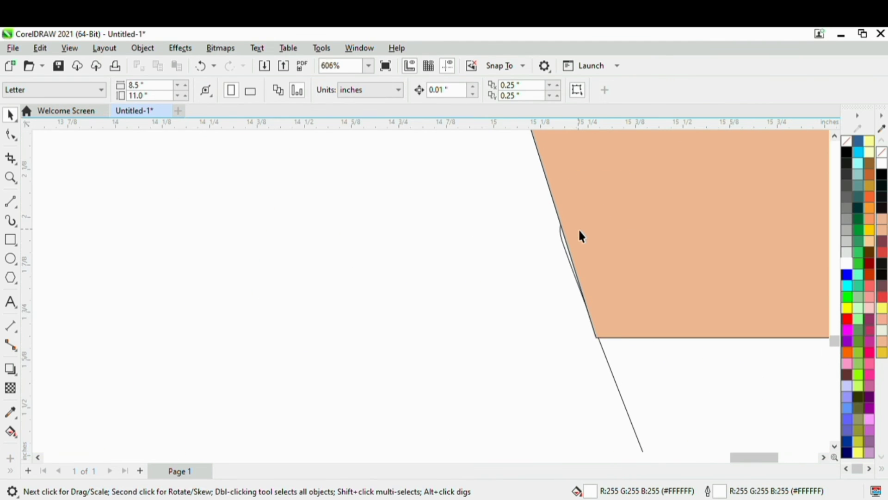
pyautogui.scroll(-1, 581, 236)
pyautogui.scroll(3, 598, 319)
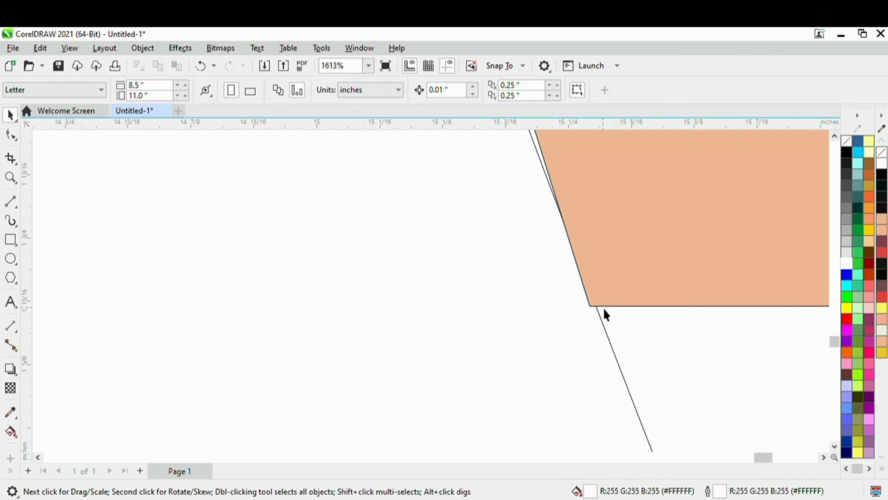
pyautogui.scroll(-7, 602, 307)
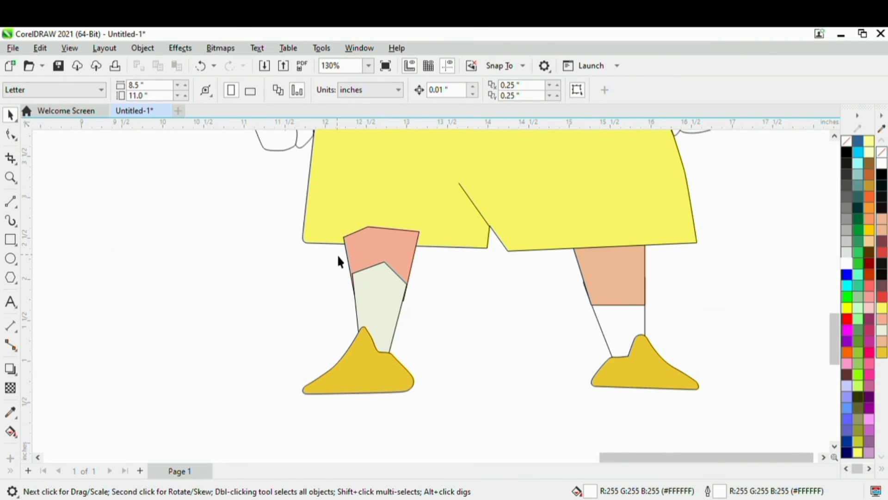
pyautogui.scroll(3, 370, 249)
pyautogui.scroll(1, 421, 370)
pyautogui.scroll(-5, 408, 356)
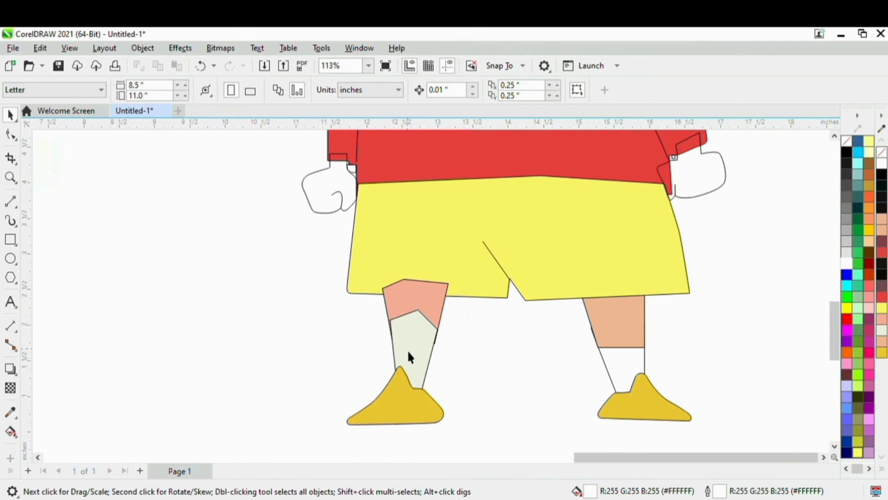
# Send the left leg's skin behind the yellow shorts and its sock behind the skin.
pyautogui.click(420, 304)
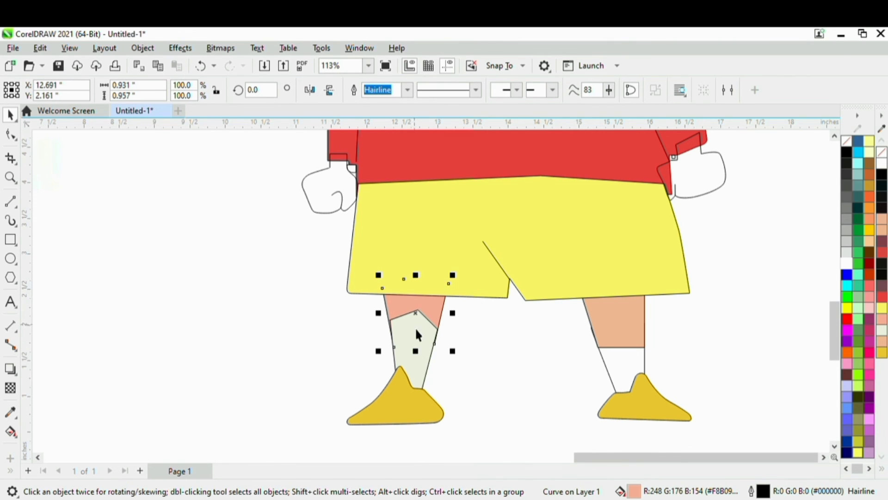
pyautogui.click(415, 361)
pyautogui.hotkey('ctrl', 'pagedown')
pyautogui.scroll(3, 439, 394)
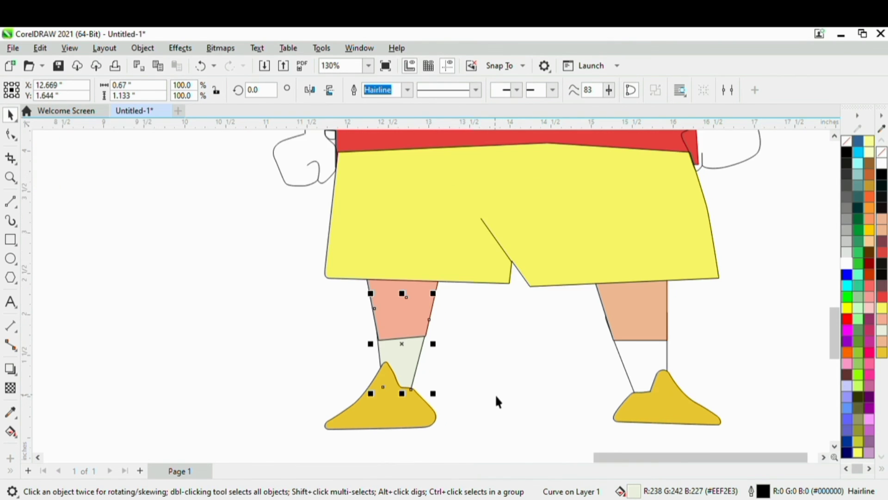
# Fill the copy's left hand with the tan skin tone sampled from the bitmap's right hand.
pyautogui.scroll(-6, 435, 365)
pyautogui.scroll(2, 481, 257)
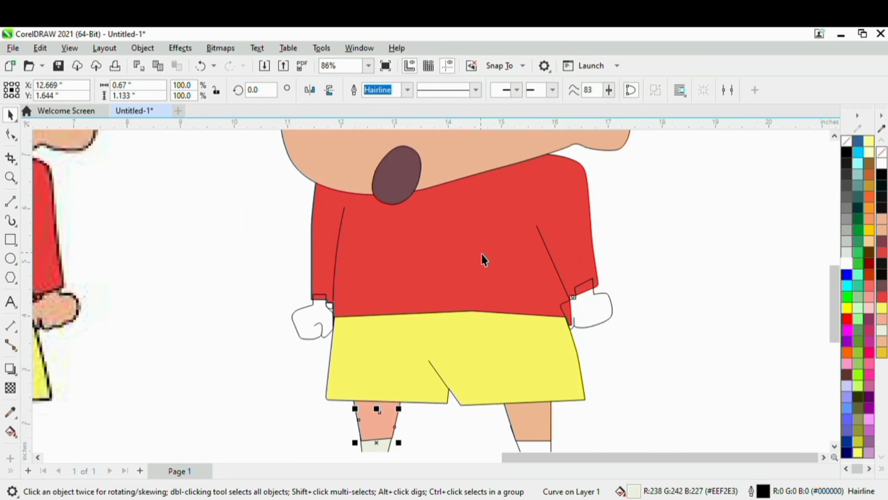
pyautogui.scroll(-4, 322, 310)
pyautogui.scroll(4, 322, 311)
pyautogui.press('i')
pyautogui.click(334, 275)
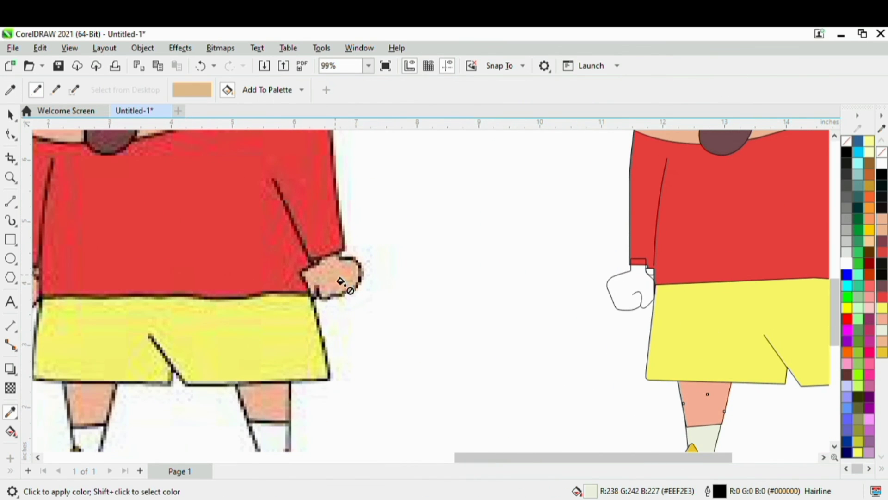
pyautogui.scroll(2, 615, 287)
pyautogui.scroll(1, 608, 288)
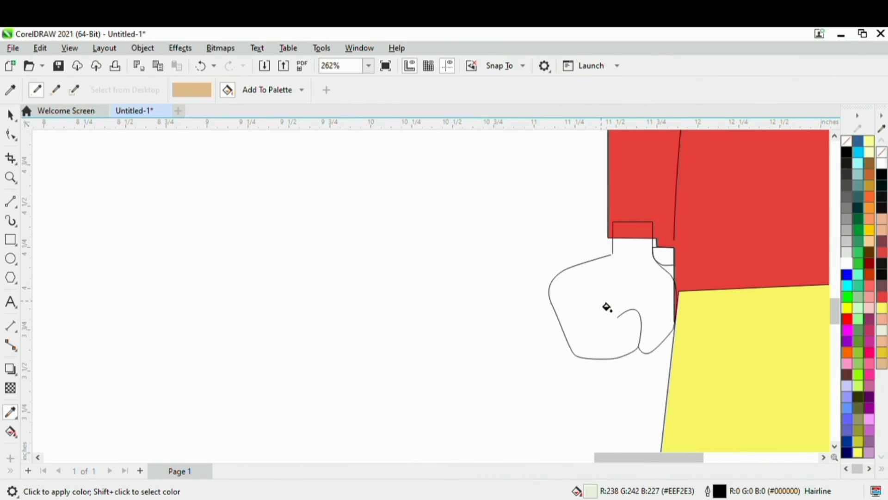
# Close the gap in the left hand's outline at the wrist with the Pen tool.
pyautogui.scroll(5, 607, 307)
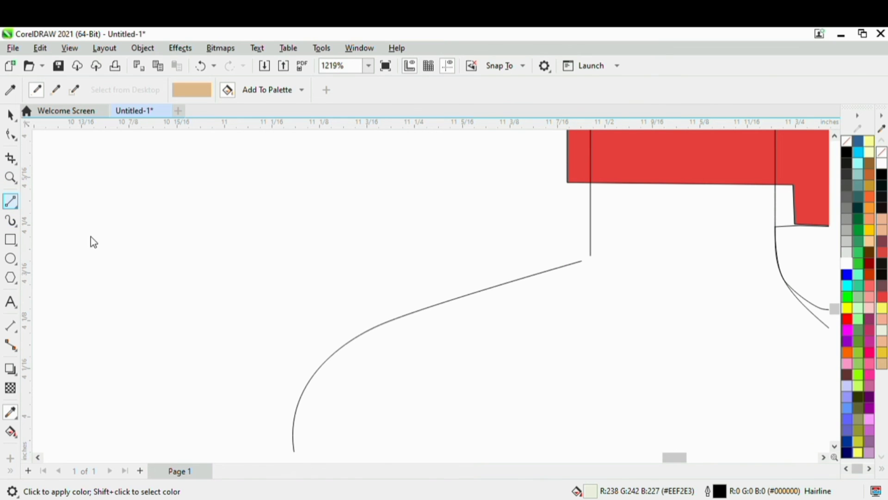
pyautogui.press('Escape')
pyautogui.scroll(5, 584, 276)
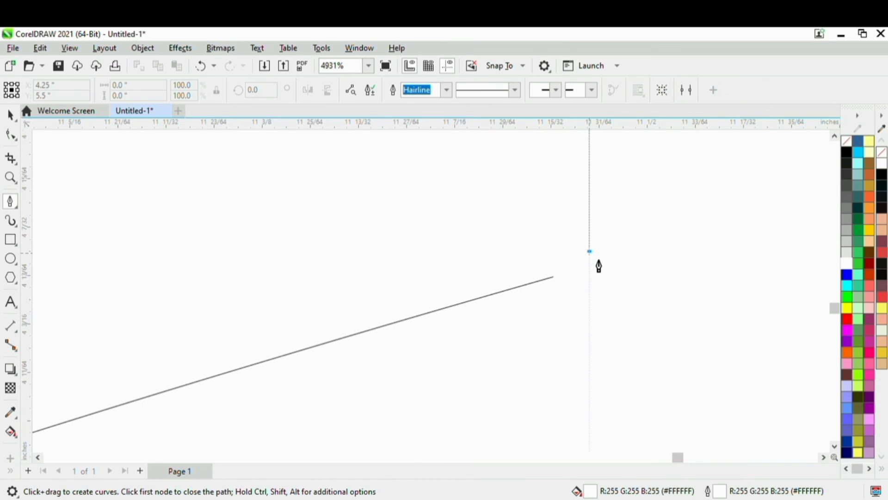
pyautogui.press('space')
pyautogui.press('space')
pyautogui.scroll(3, 572, 290)
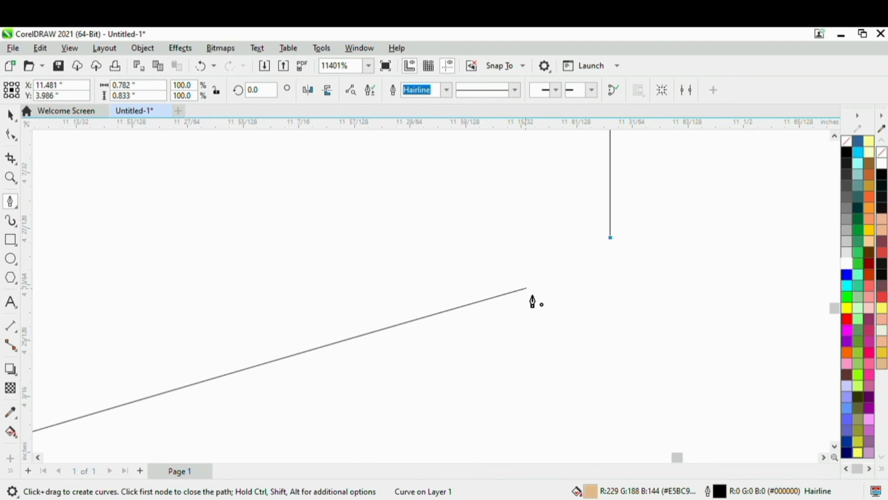
pyautogui.scroll(-10, 532, 301)
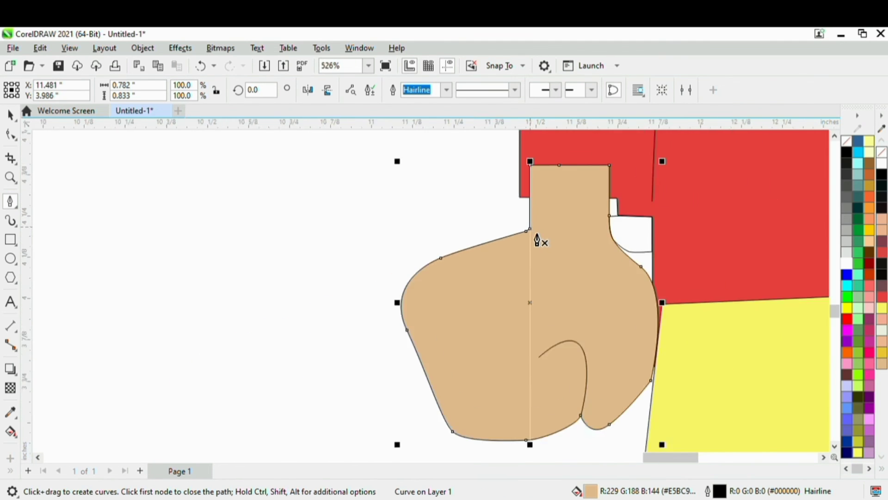
# Fill the copy's right hand with the skin tone sampled from the bitmap's right hand.
pyautogui.scroll(-8, 537, 240)
pyautogui.scroll(1, 680, 231)
pyautogui.scroll(-3, 245, 260)
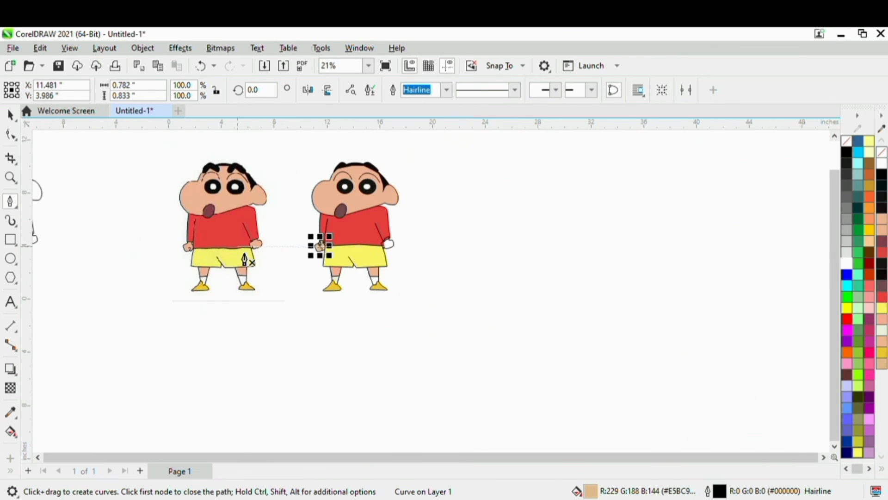
pyautogui.scroll(3, 245, 259)
pyautogui.scroll(-2, 418, 262)
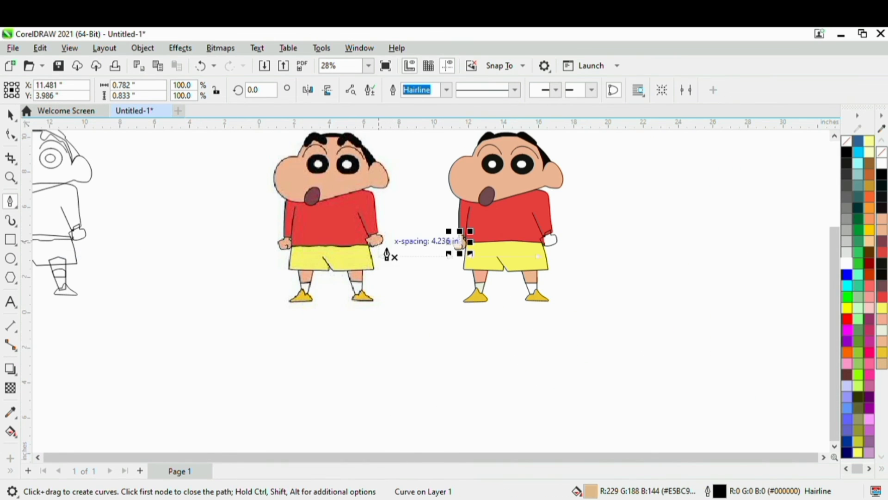
pyautogui.scroll(3, 387, 254)
pyautogui.click(10, 413)
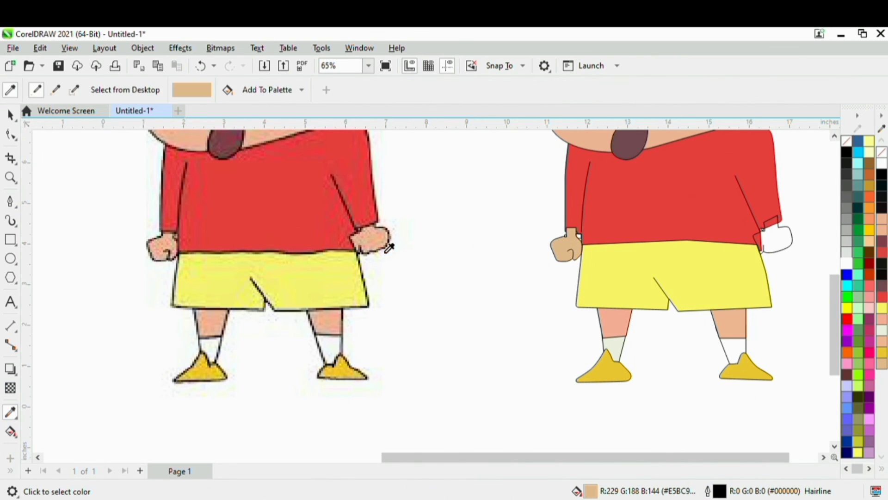
pyautogui.scroll(2, 389, 246)
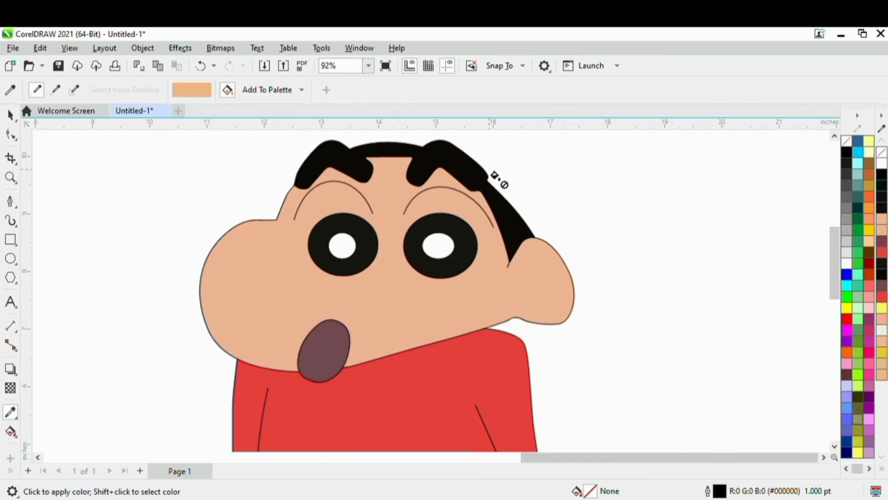
# Review the copy's head and overall colouring against the bitmap.
pyautogui.scroll(2, 494, 175)
pyautogui.scroll(2, 543, 250)
pyautogui.scroll(-6, 545, 253)
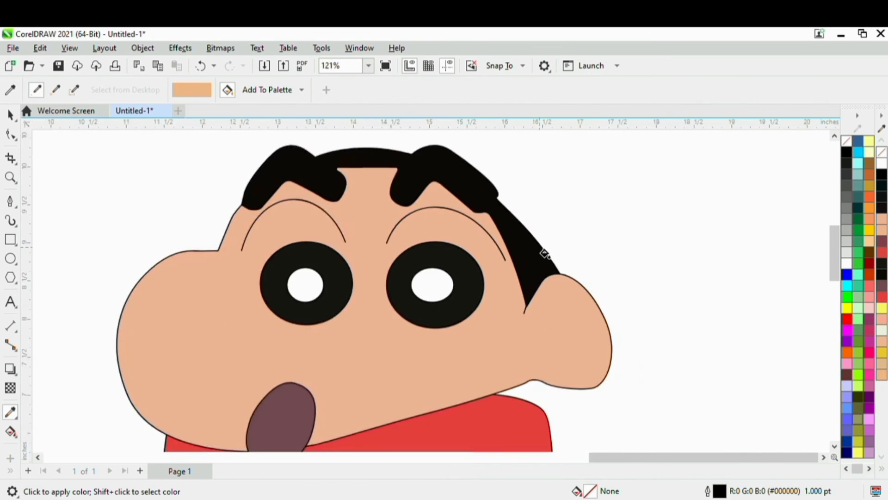
pyautogui.scroll(-2, 139, 236)
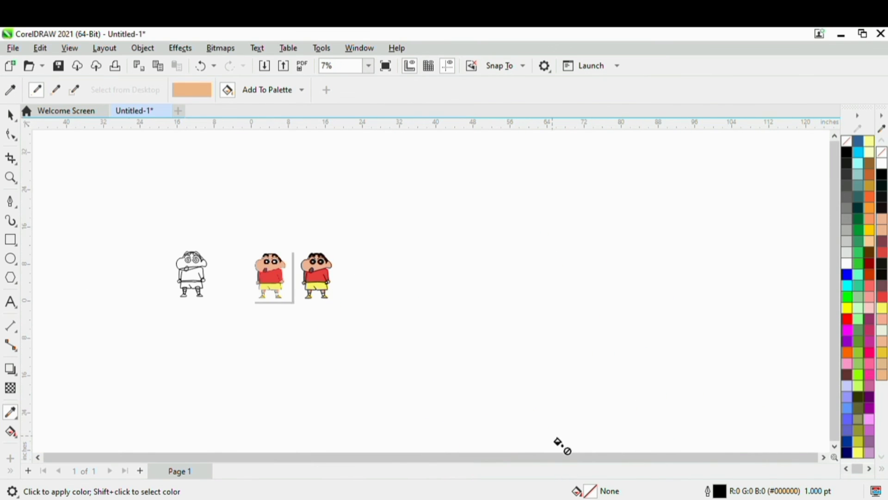
pyautogui.scroll(4, 293, 271)
pyautogui.scroll(-3, 293, 271)
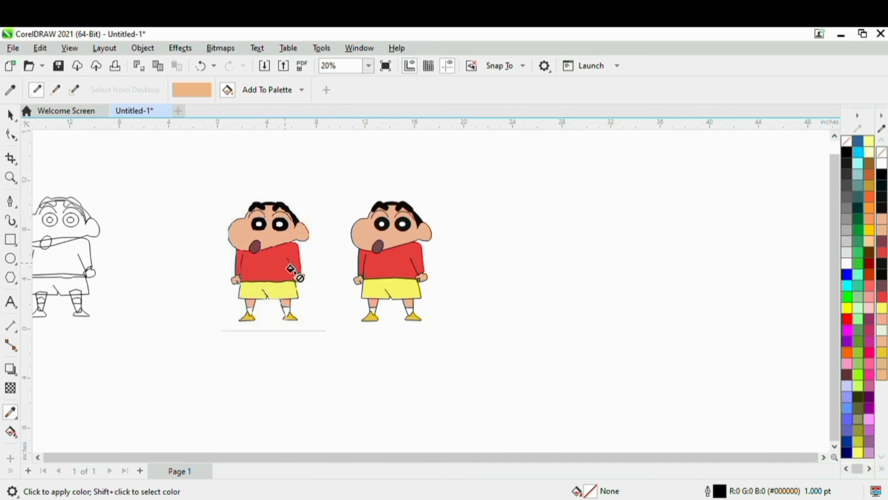
pyautogui.scroll(1, 199, 277)
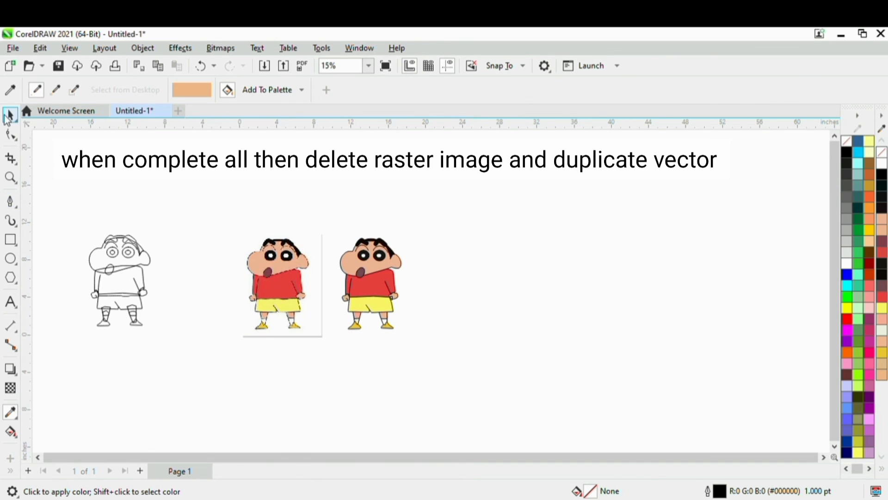
# Delete the uncoloured outline tracing and the original bitmap.
pyautogui.click(10, 115)
pyautogui.moveTo(55, 199); pyautogui.dragTo(179, 368)
pyautogui.press('Delete')
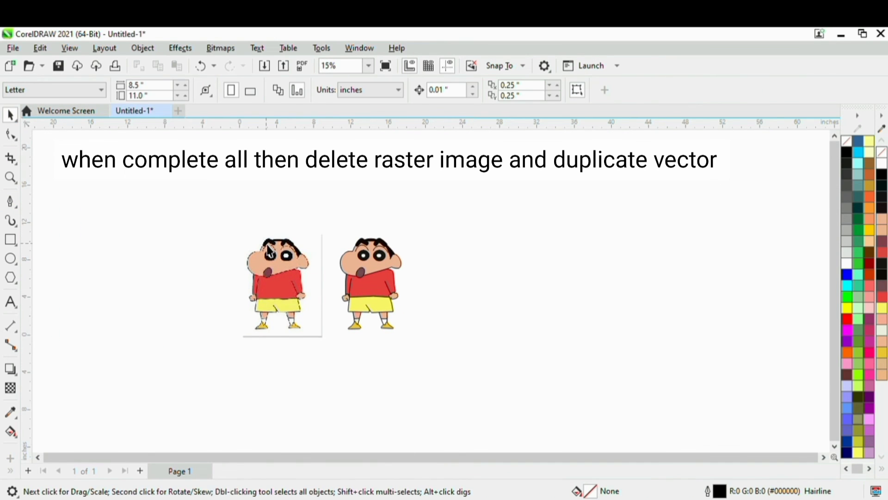
pyautogui.scroll(1, 279, 293)
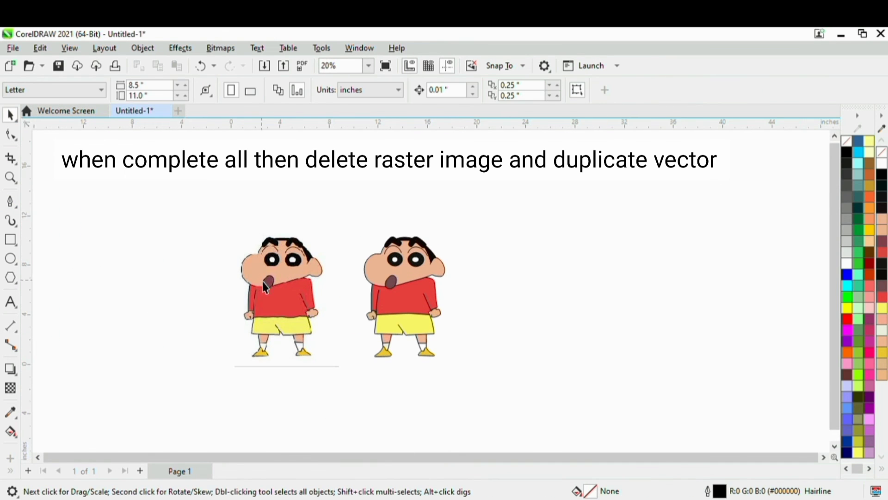
pyautogui.click(317, 324)
pyautogui.press('Delete')
# Move all parts of the coloured character onto the page.
pyautogui.click(400, 297)
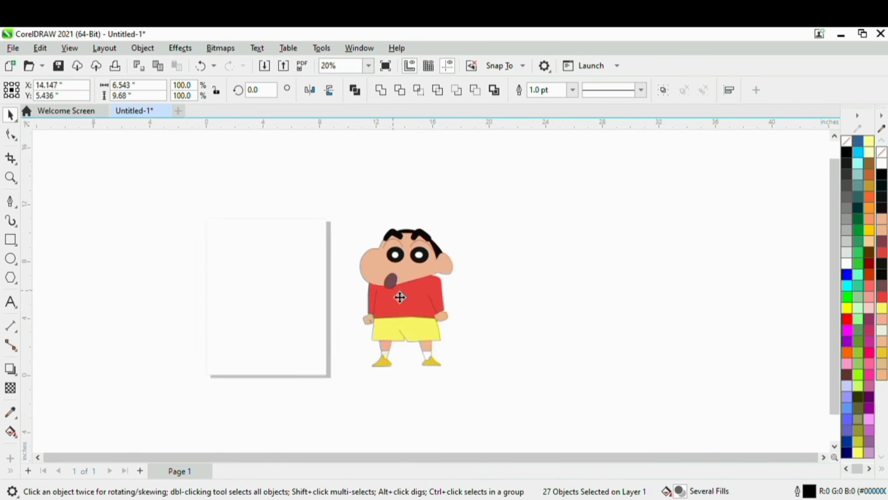
pyautogui.scroll(2, 418, 308)
pyautogui.moveTo(419, 307); pyautogui.dragTo(198, 302)
pyautogui.click(418, 305)
pyautogui.scroll(1, 174, 319)
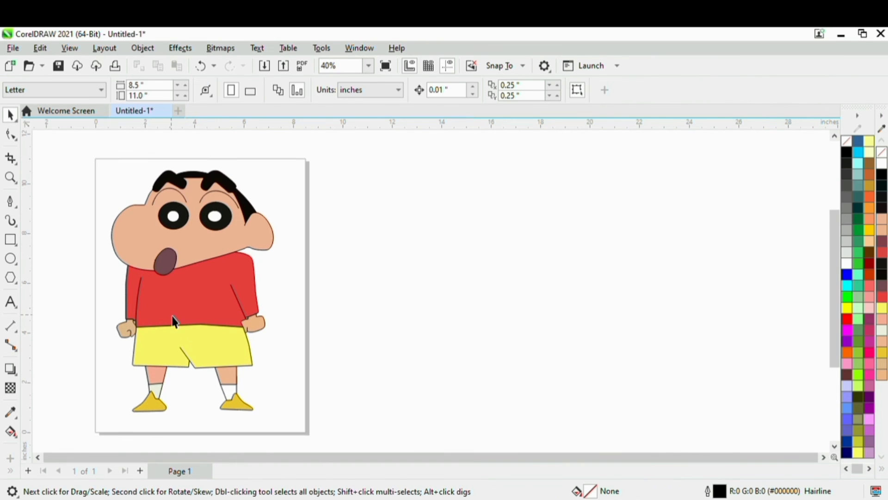
pyautogui.scroll(-1, 179, 302)
pyautogui.moveTo(137, 282); pyautogui.dragTo(339, 494)
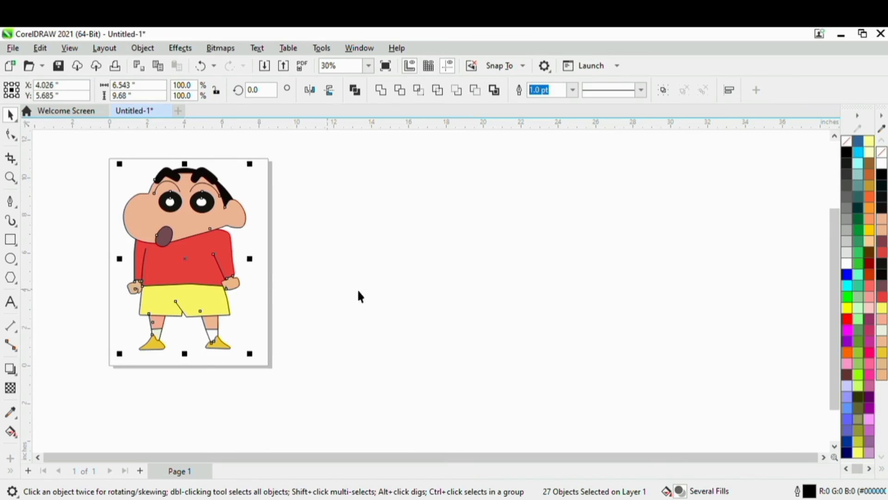
pyautogui.click(502, 425)
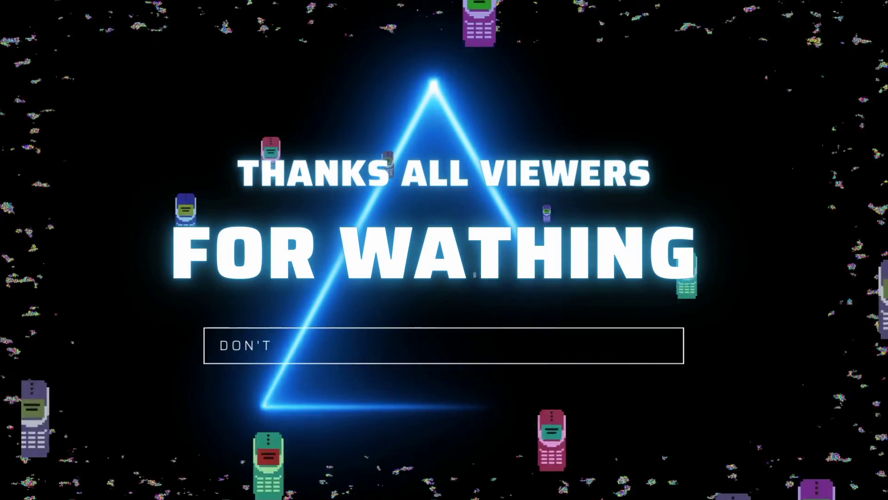